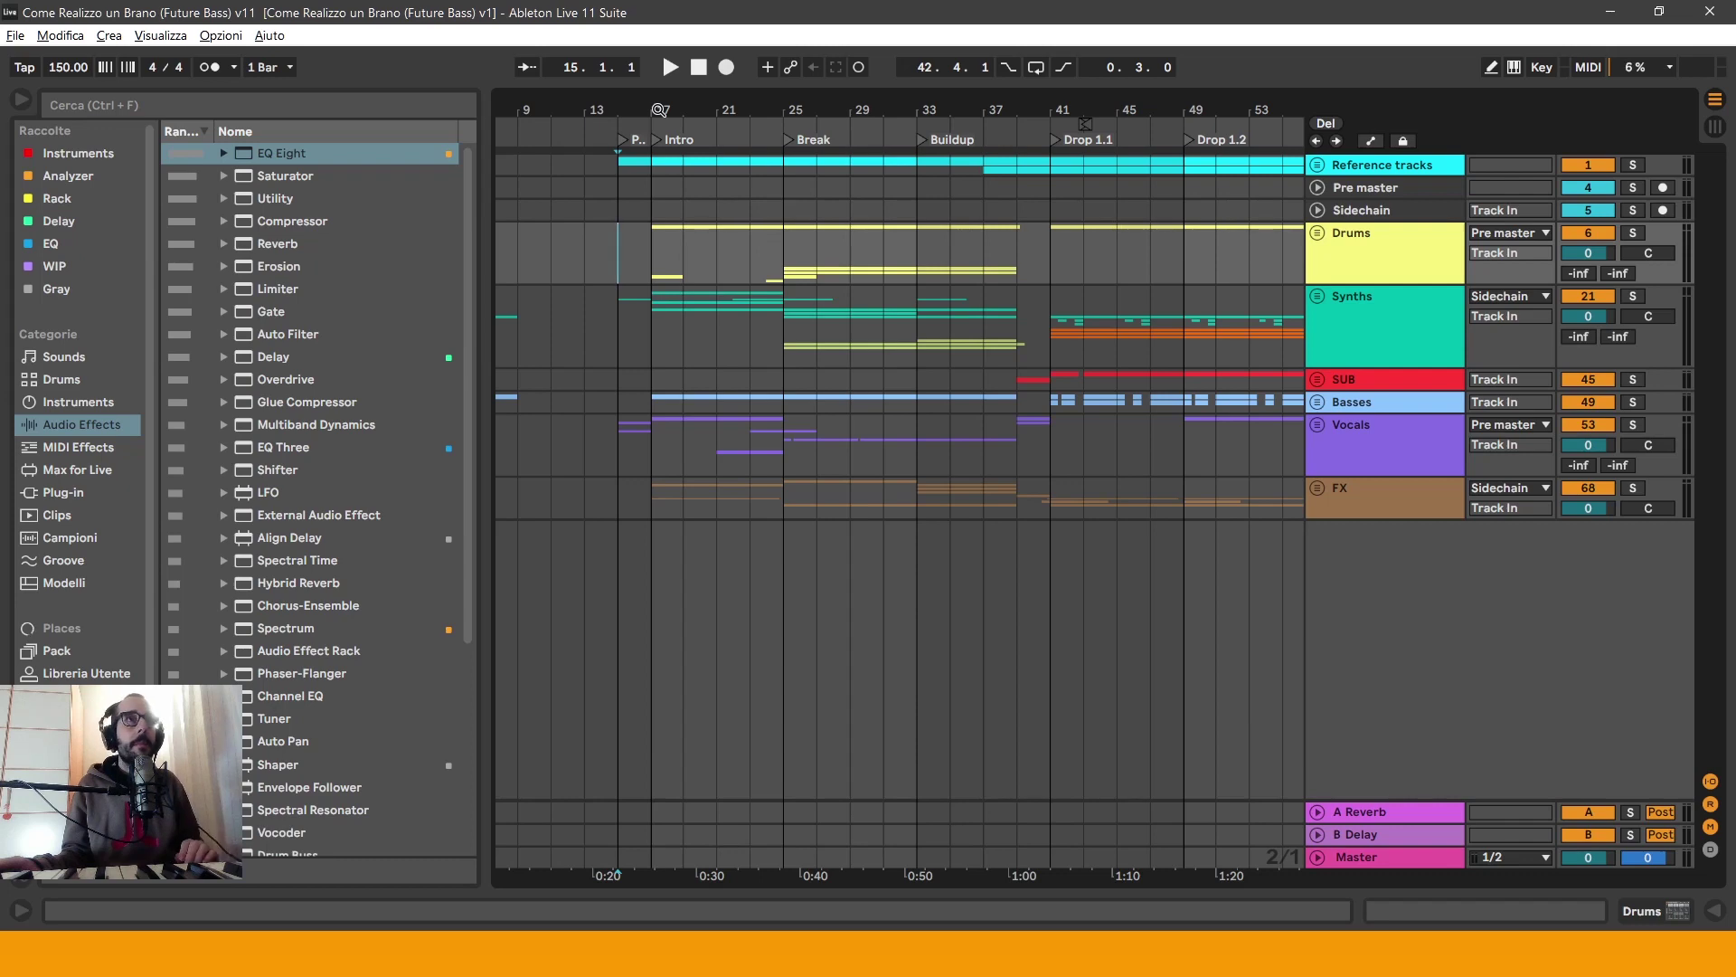
Step: Hide the browser and place the insert marker on the Drums track at the start of Drop 1.1, bar 41
{"action": "key", "text": "ctrl+alt+b"}
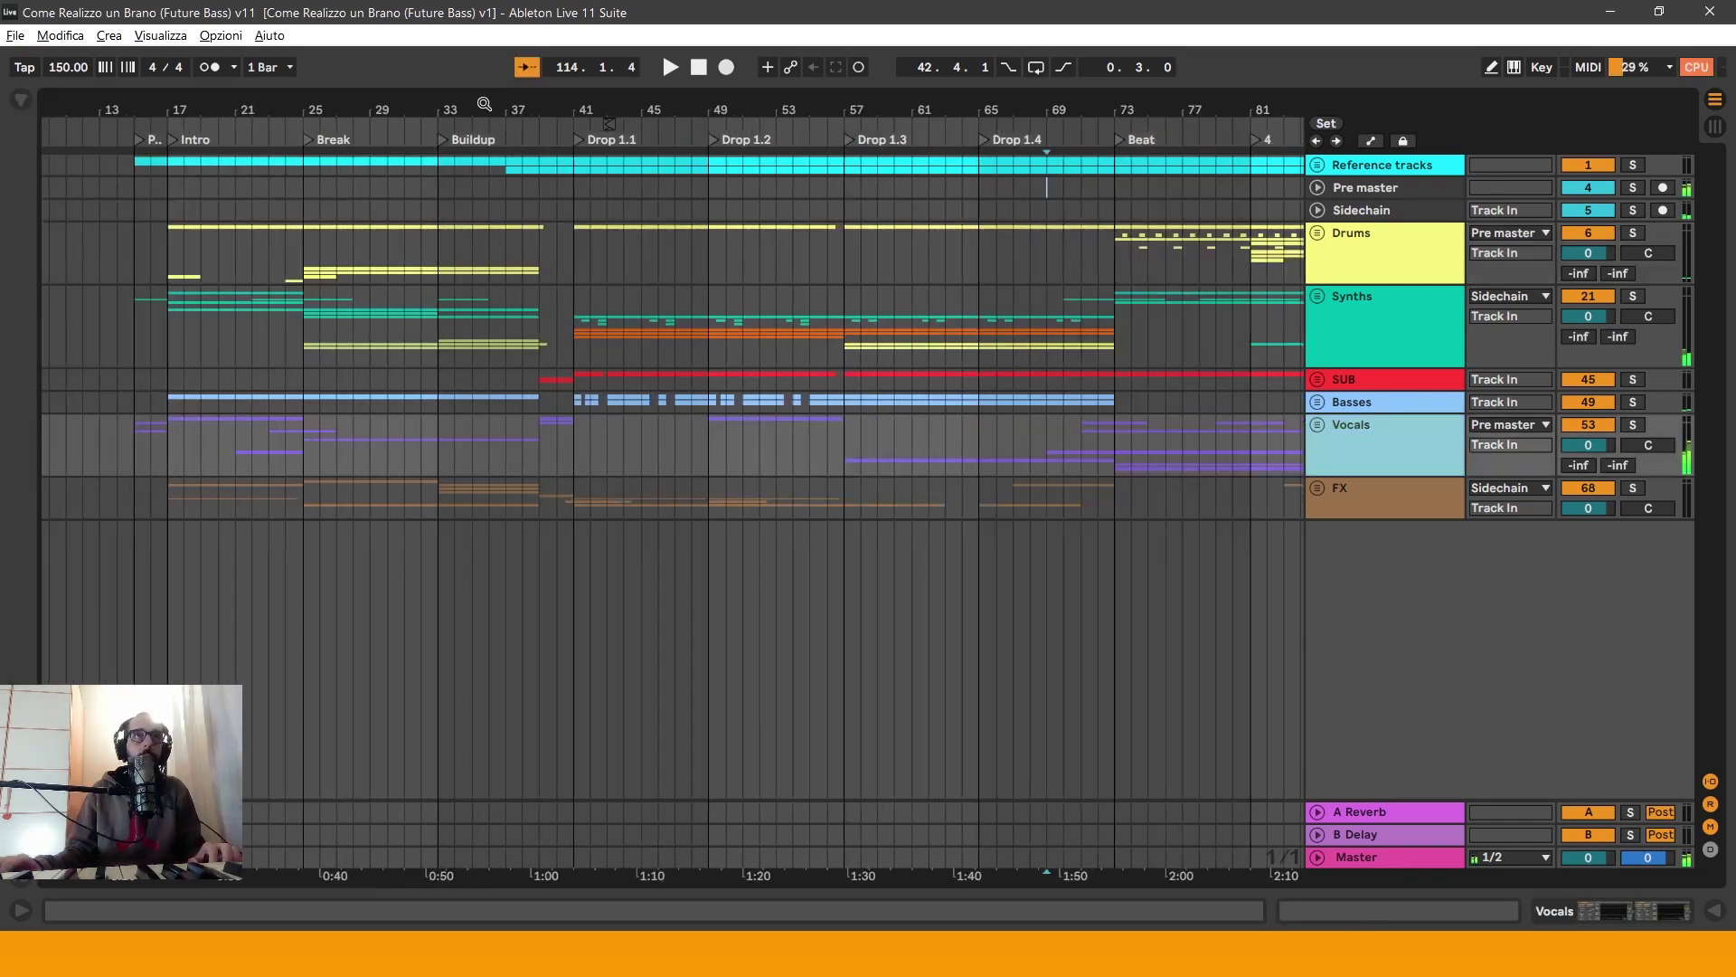
{"action": "left_click", "coordinate": [897, 242]}
{"action": "scroll", "coordinate": [898, 243], "scroll_direction": "up", "scroll_amount": 3}
{"action": "left_click_drag", "start_coordinate": [970, 121], "coordinate": [678, 192]}
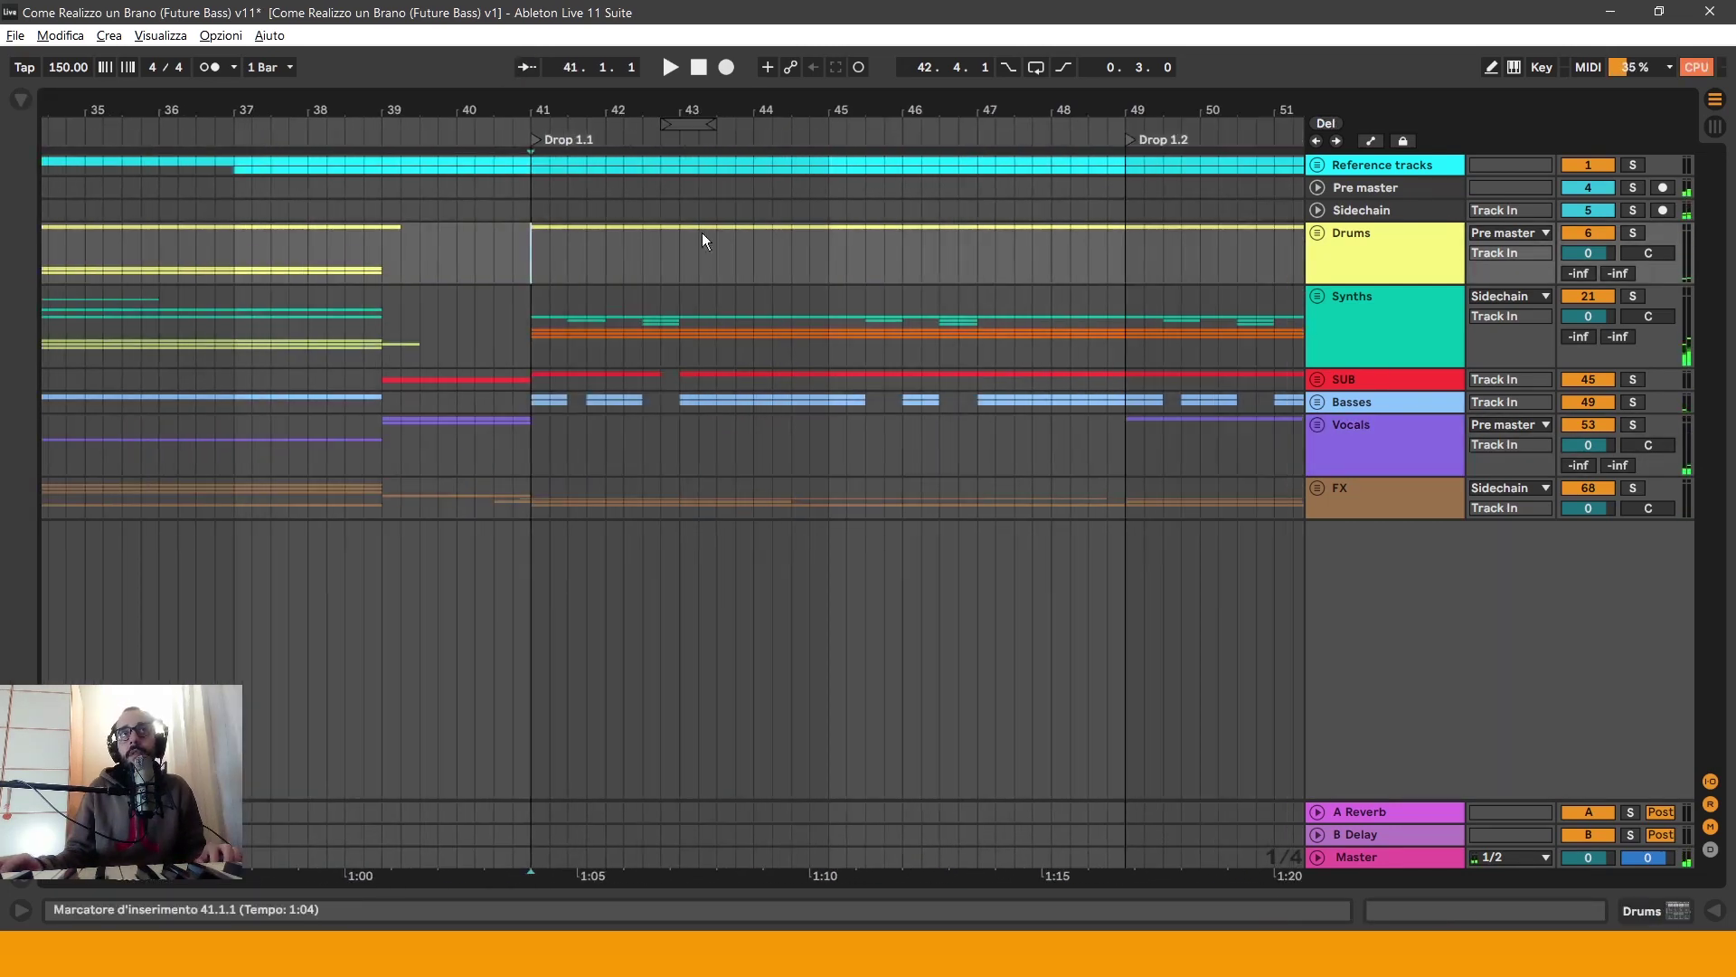
Step: Unfold the Synths group and listen to Drop 1.1 around the Pluck 2 and 32 Vital clips
{"action": "left_click", "coordinate": [1318, 295]}
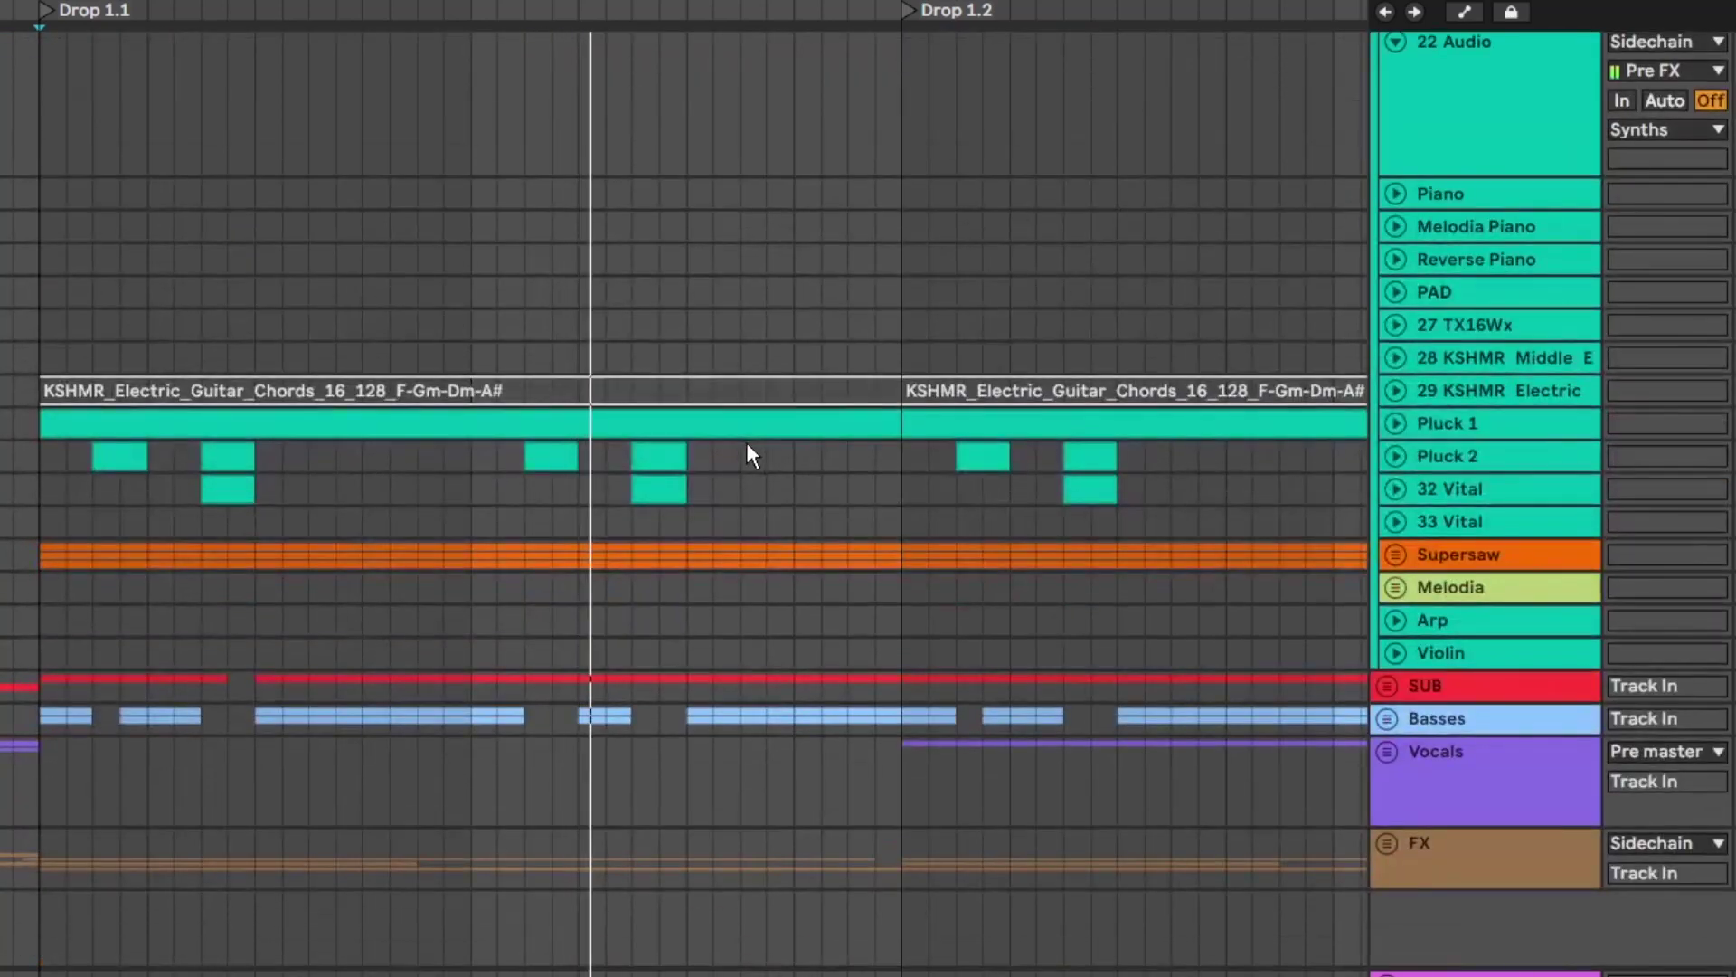
{"action": "left_click", "coordinate": [651, 463]}
{"action": "key", "text": "space"}
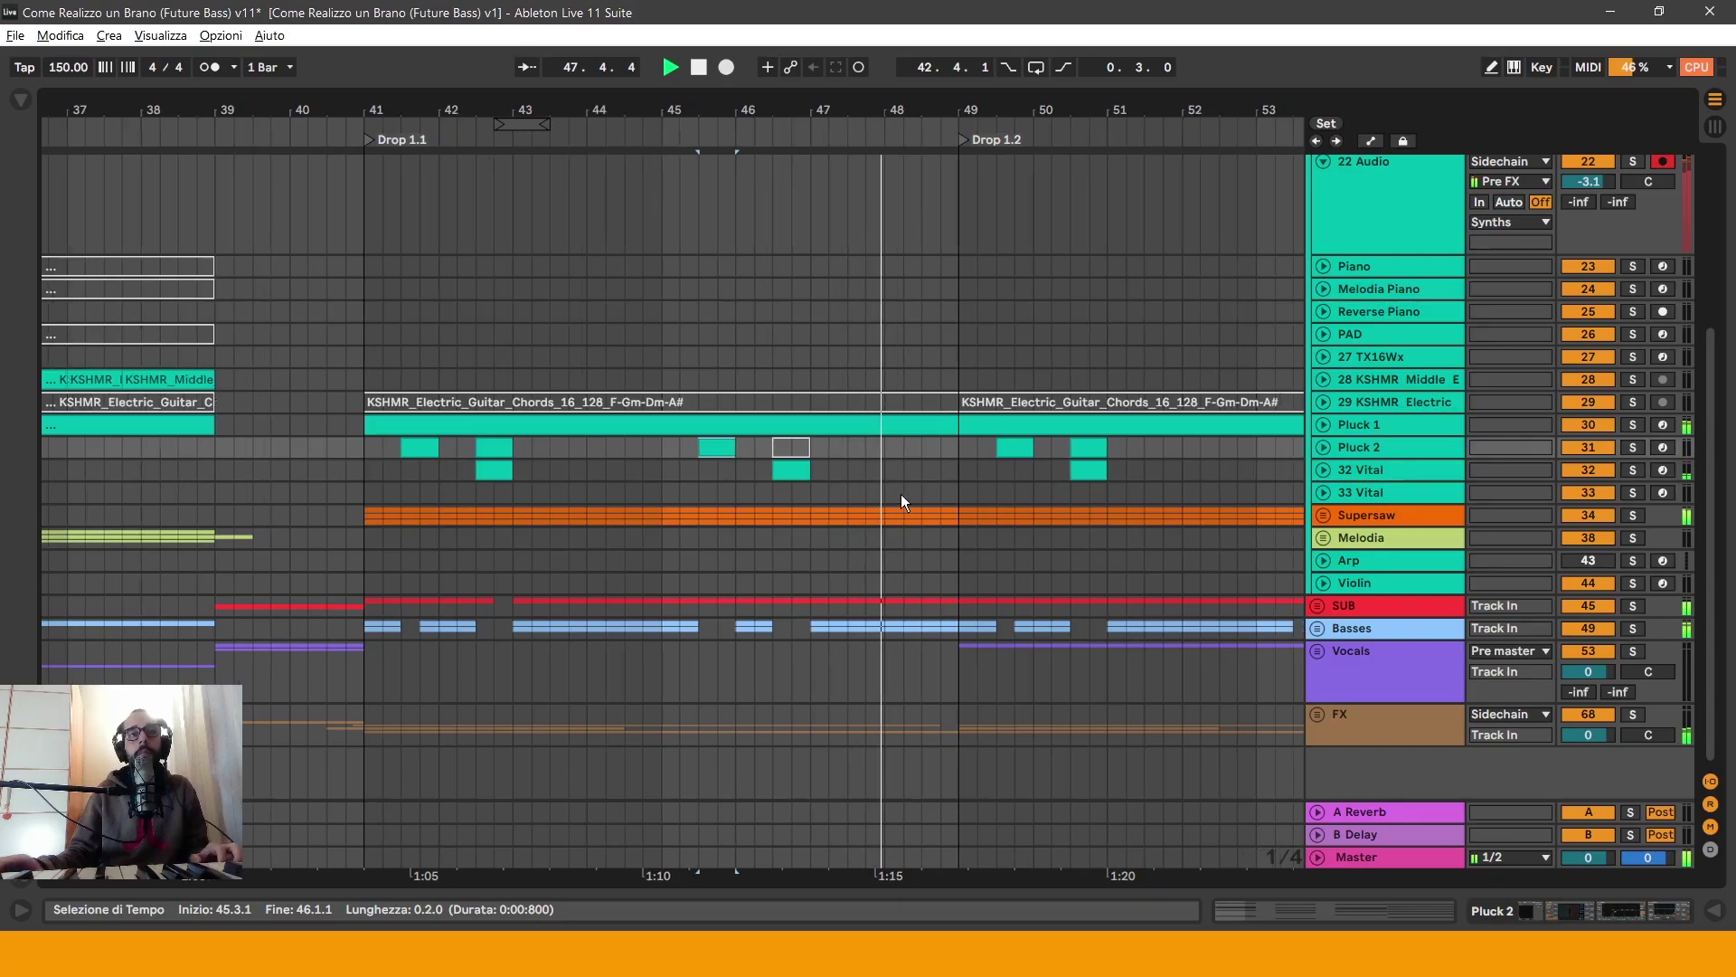
{"action": "left_click", "coordinate": [735, 309]}
{"action": "key", "text": "space"}
{"action": "scroll", "coordinate": [735, 307], "scroll_direction": "up", "scroll_amount": 6}
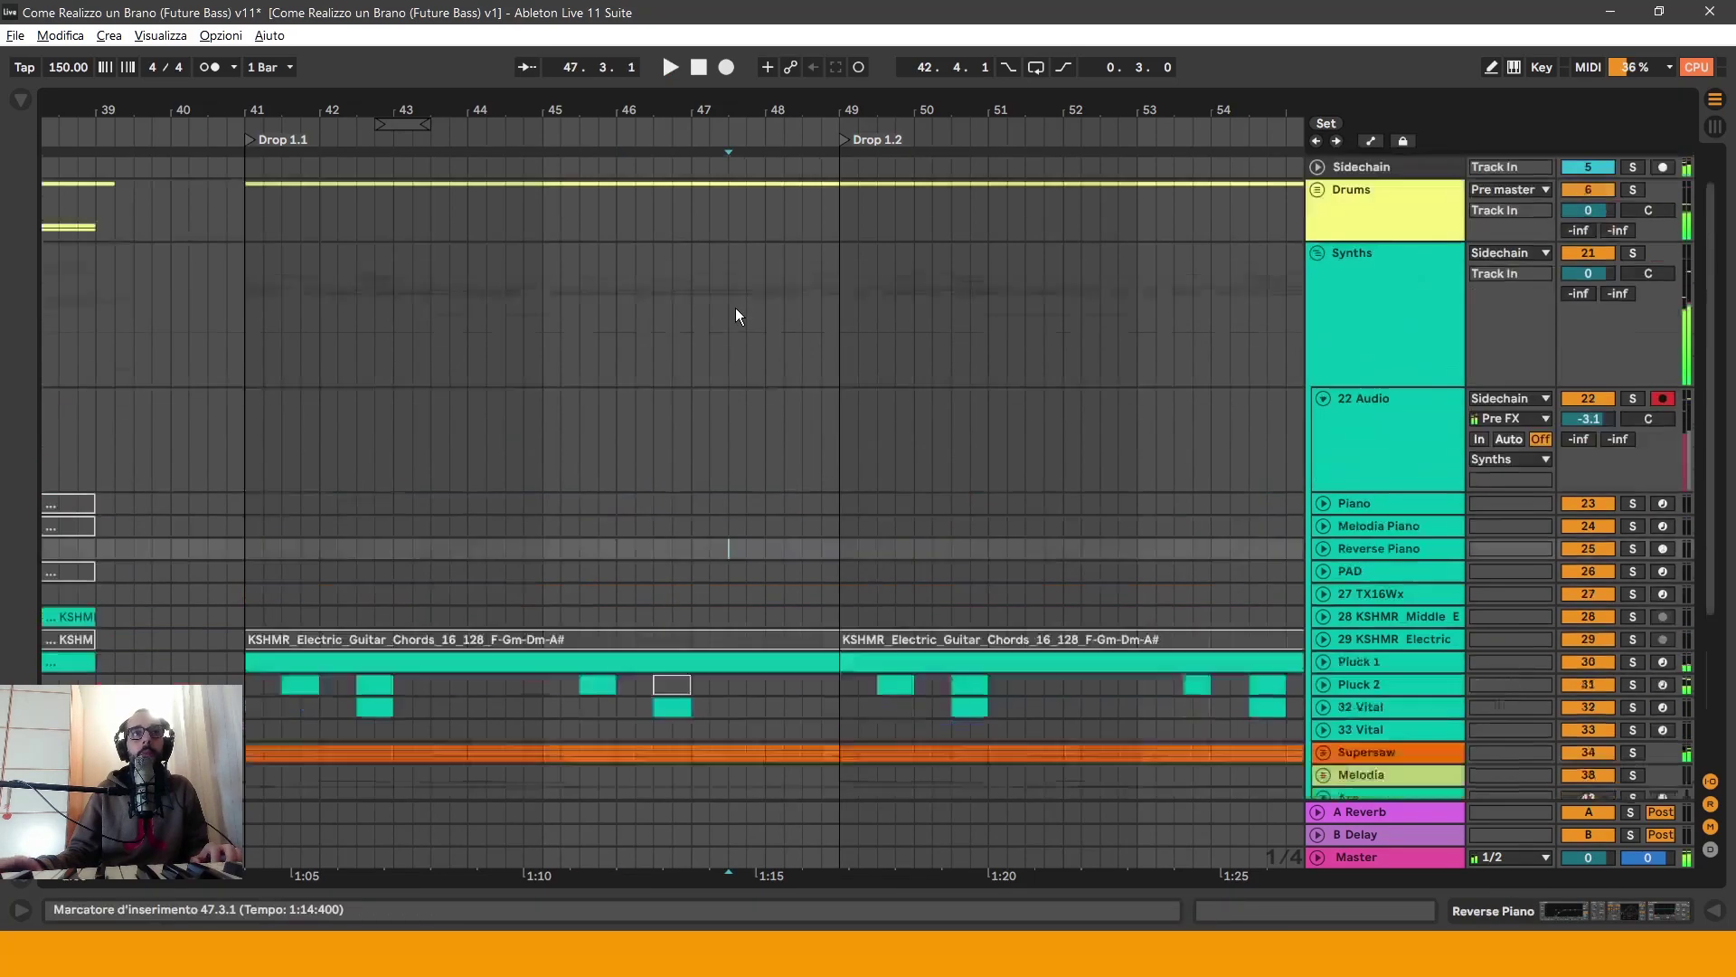
Step: Delete the last half bar of the Drum Rack clip before Drop 1.2 in the Drums group and play the transition
{"action": "left_click", "coordinate": [1317, 235]}
{"action": "left_click_drag", "start_coordinate": [840, 403], "coordinate": [798, 402]}
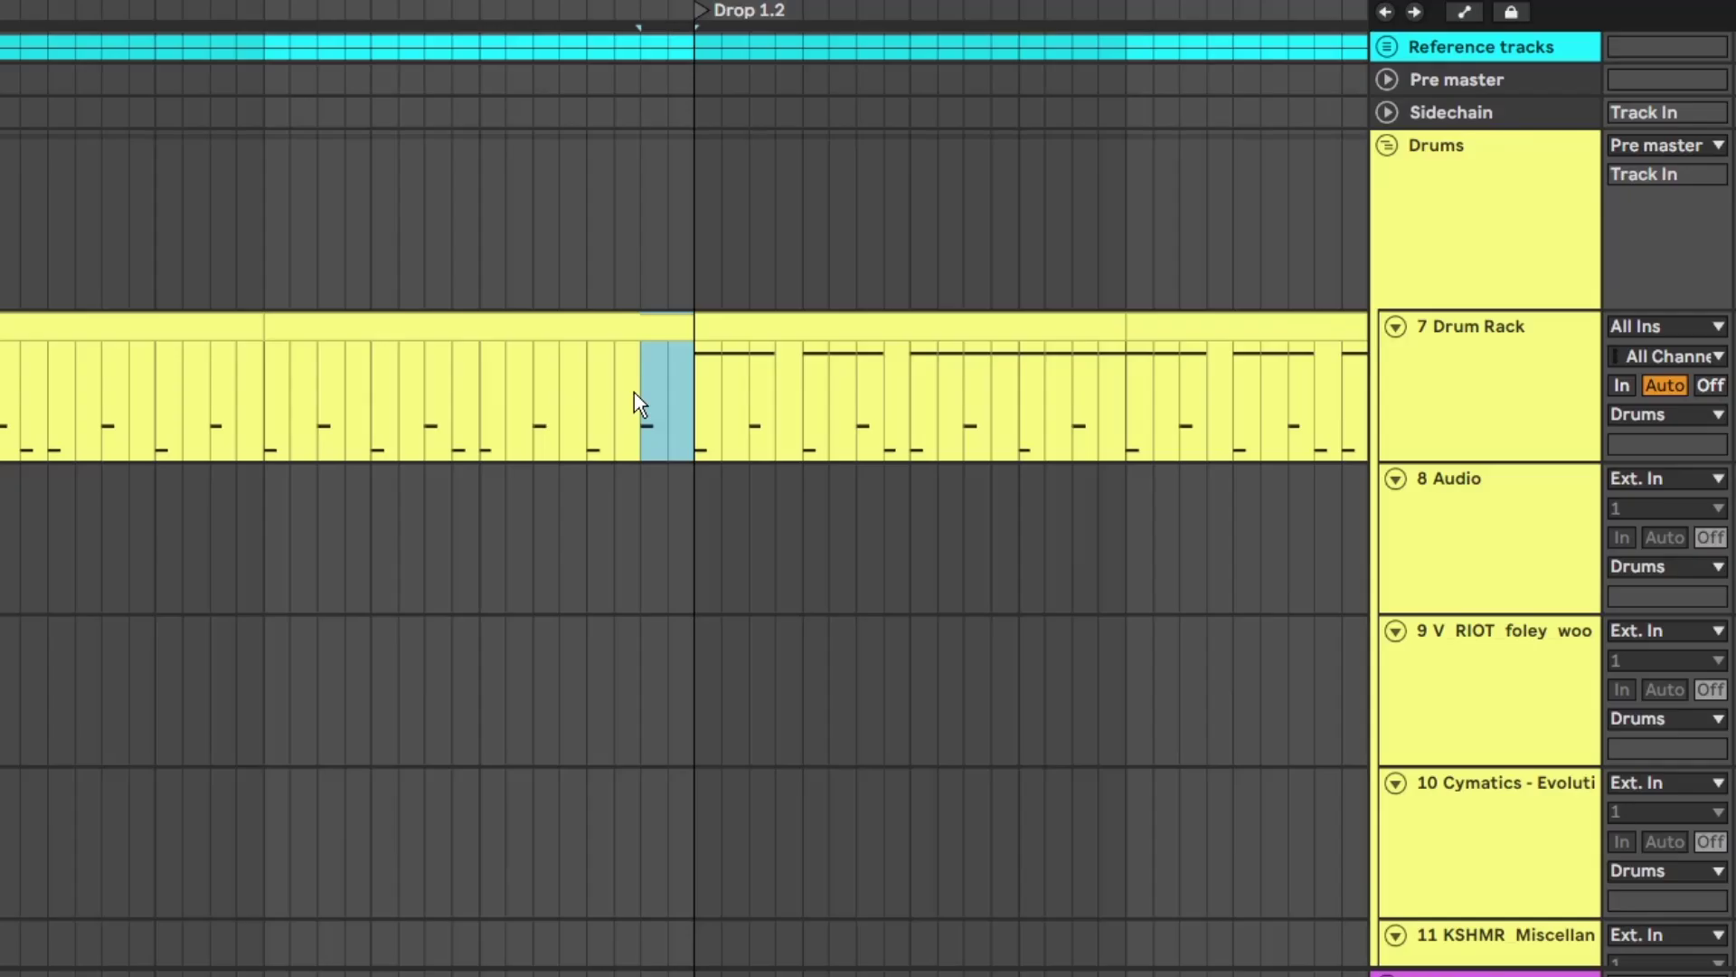
{"action": "key", "text": "Delete"}
{"action": "key", "text": "space"}
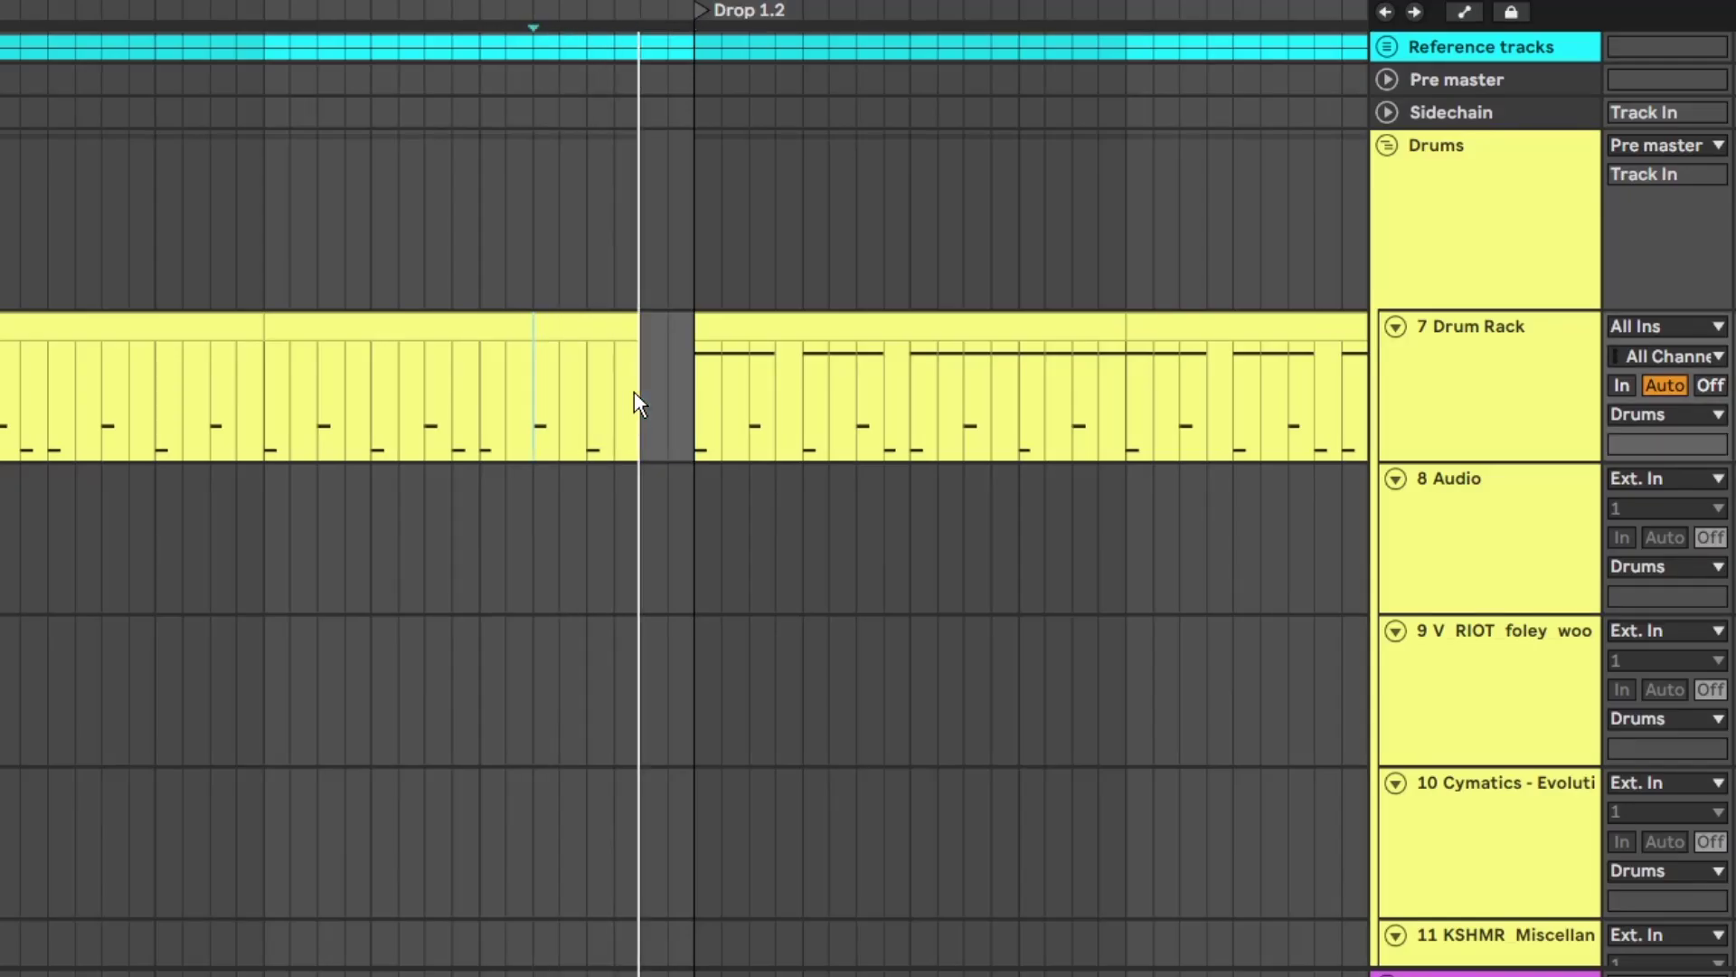
Step: Turn off playback follow and fold Synths in favour of an unfolded Vocals group to review the vocal clips around section 4
{"action": "scroll", "coordinate": [846, 414], "scroll_direction": "right", "scroll_amount": 5}
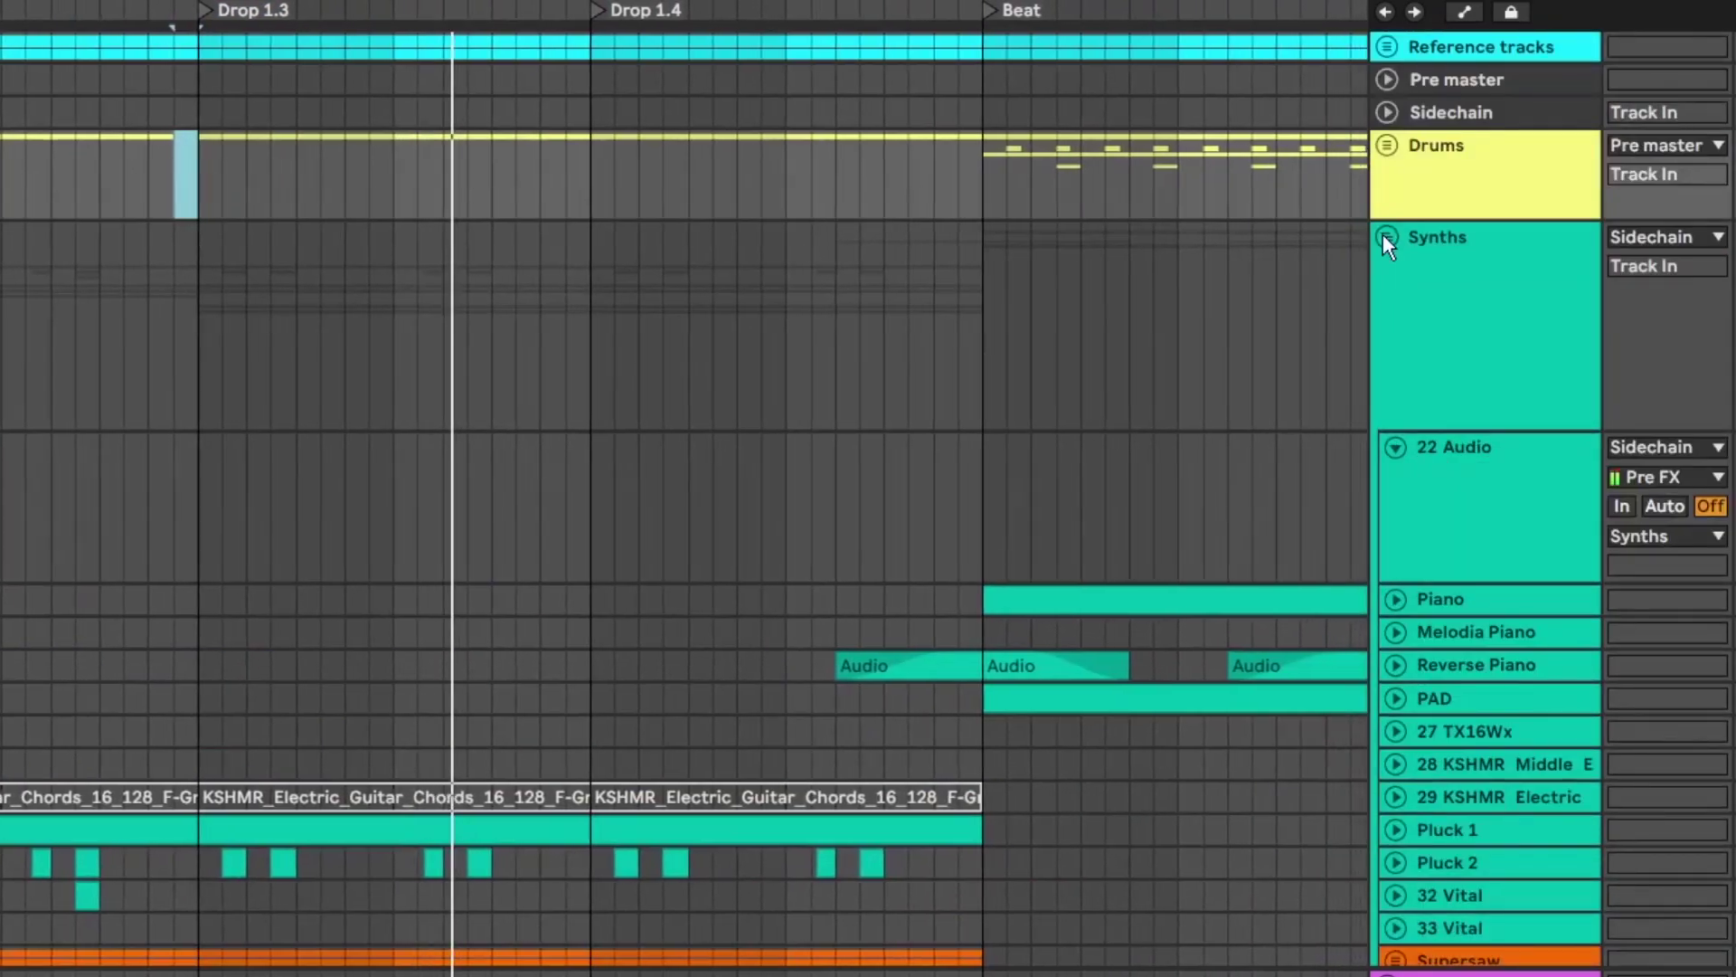
{"action": "left_click", "coordinate": [1386, 237]}
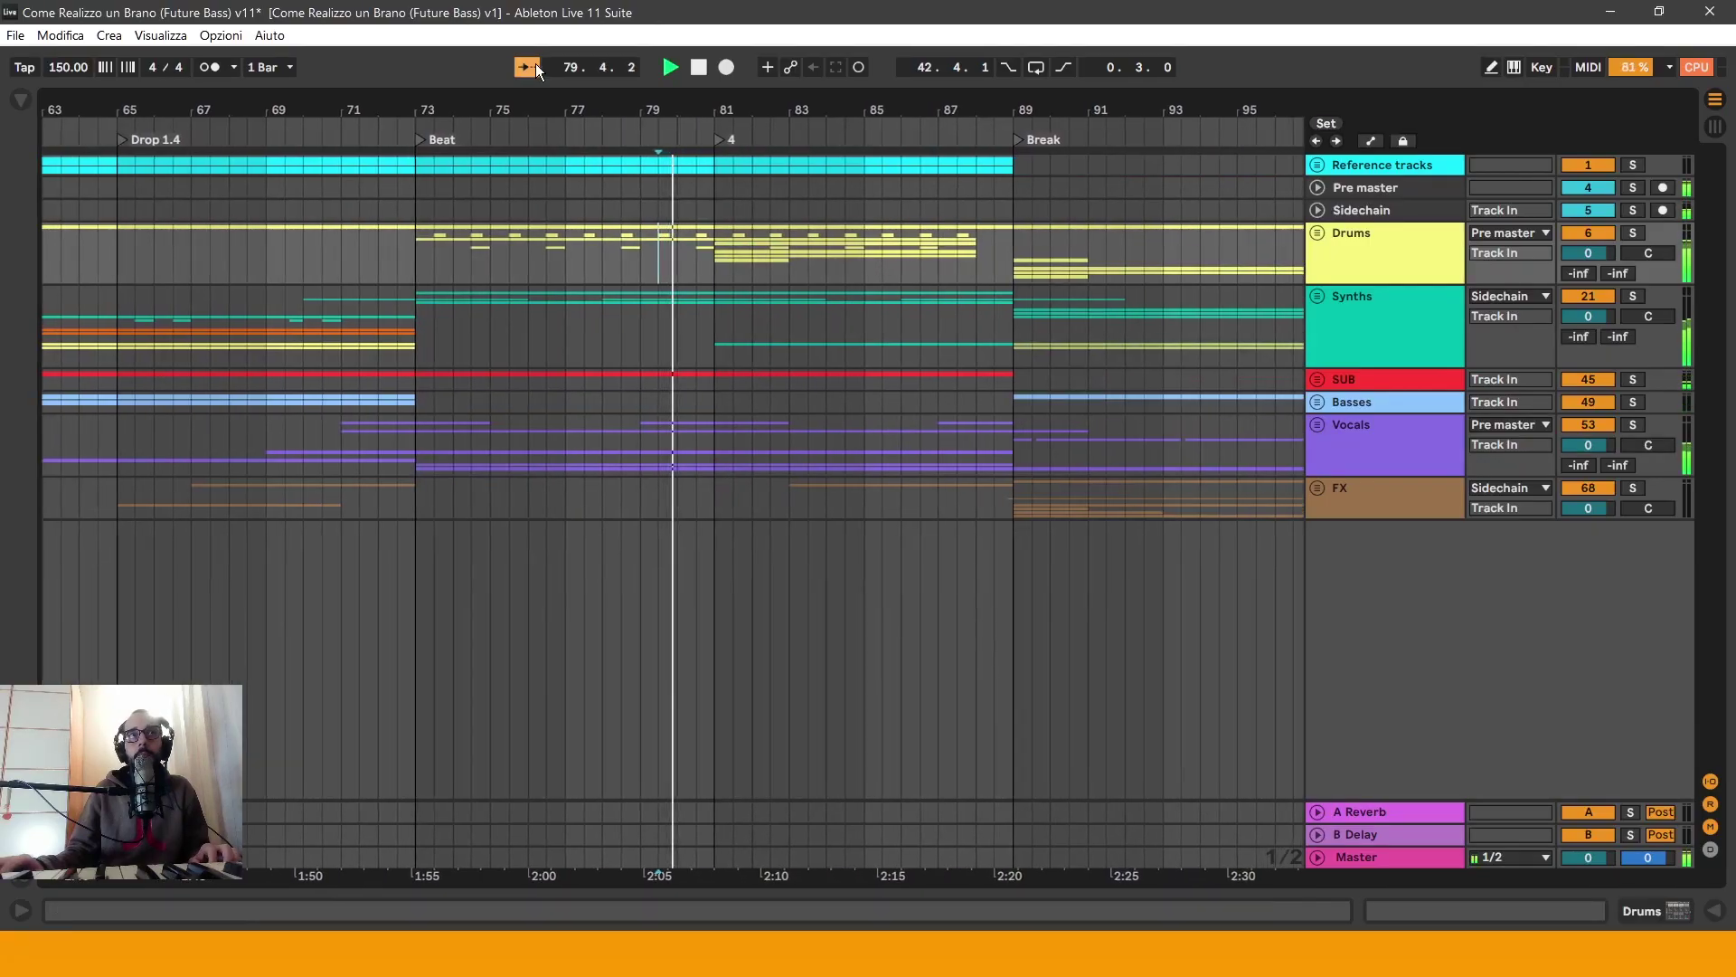
{"action": "left_click", "coordinate": [534, 68]}
{"action": "left_click", "coordinate": [1317, 424]}
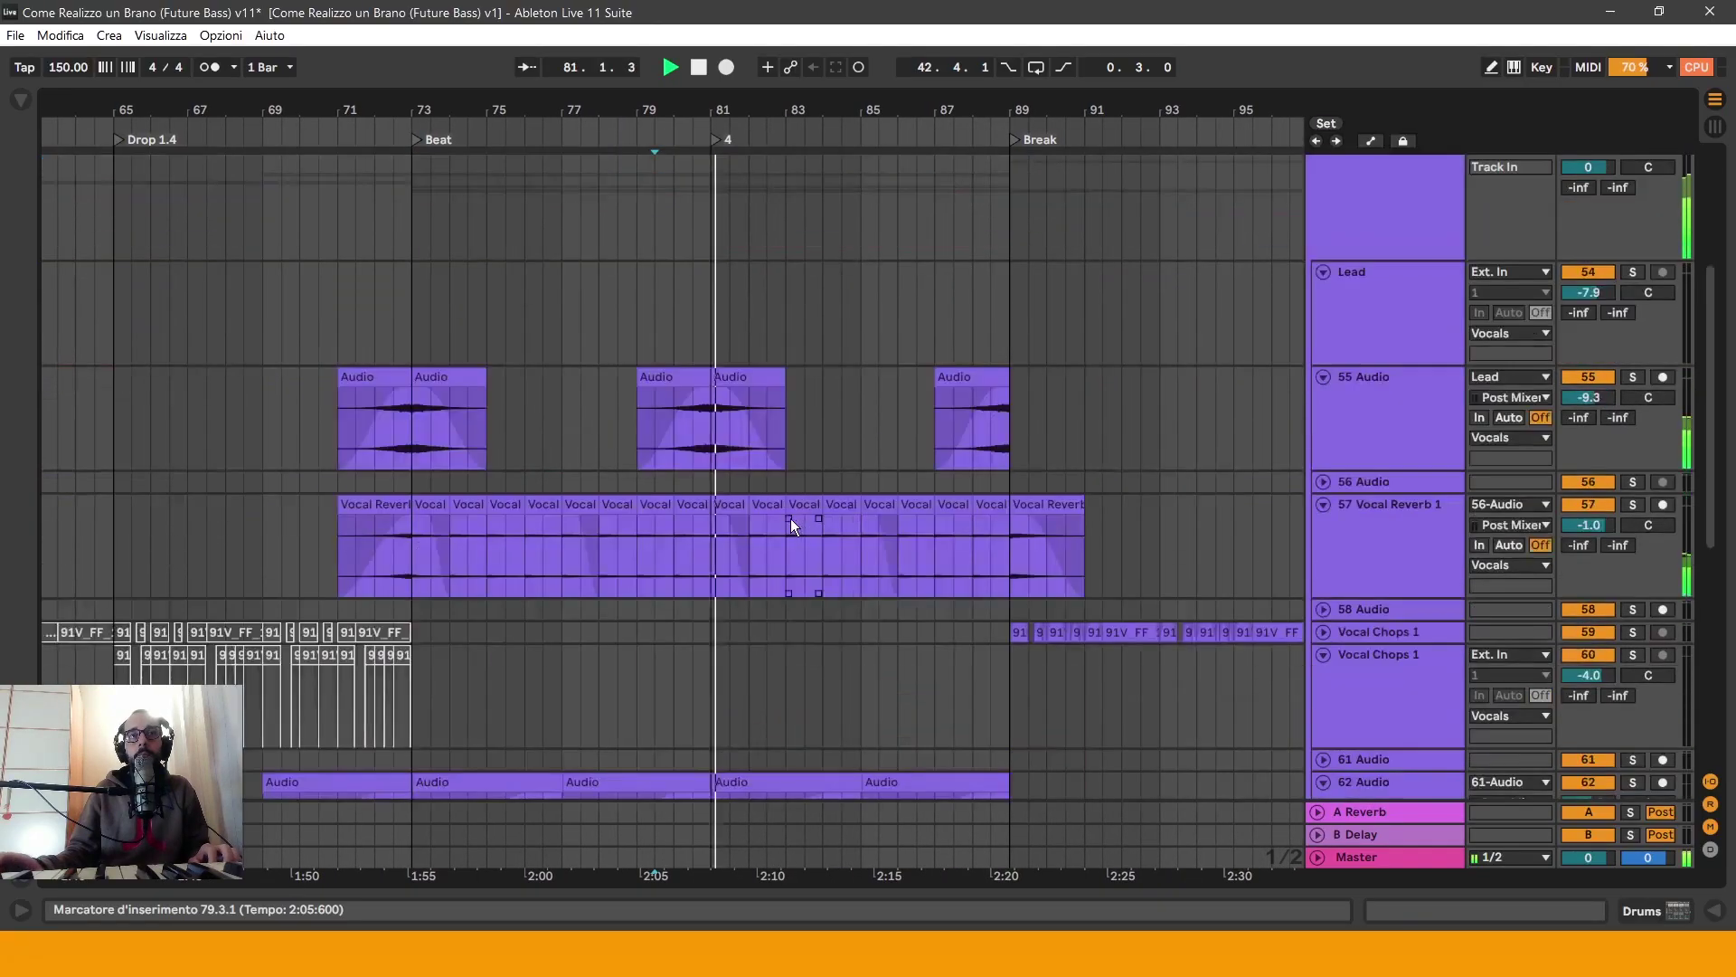
{"action": "scroll", "coordinate": [790, 518], "scroll_direction": "down", "scroll_amount": 8}
{"action": "scroll", "coordinate": [791, 519], "scroll_direction": "down", "scroll_amount": 2}
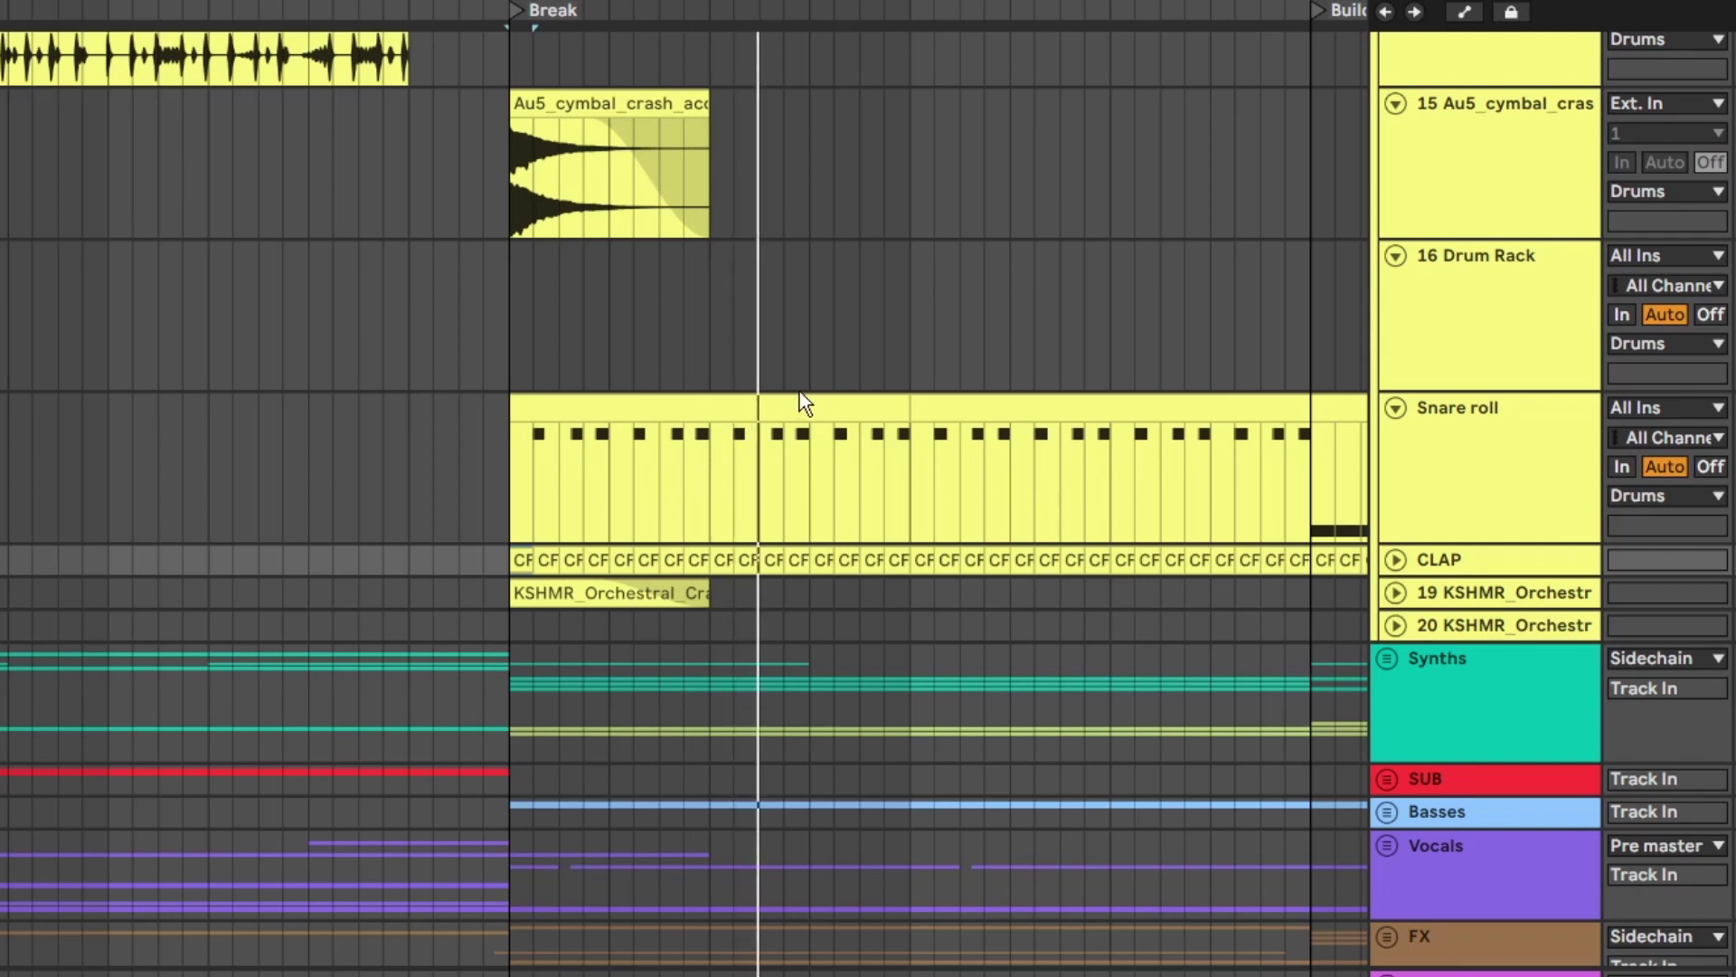
Step: Unfold the CLAP track at the Break that starts on bar 89
{"action": "left_click", "coordinate": [1395, 559]}
{"action": "left_click", "coordinate": [1444, 590]}
{"action": "right_click", "coordinate": [1443, 589]}
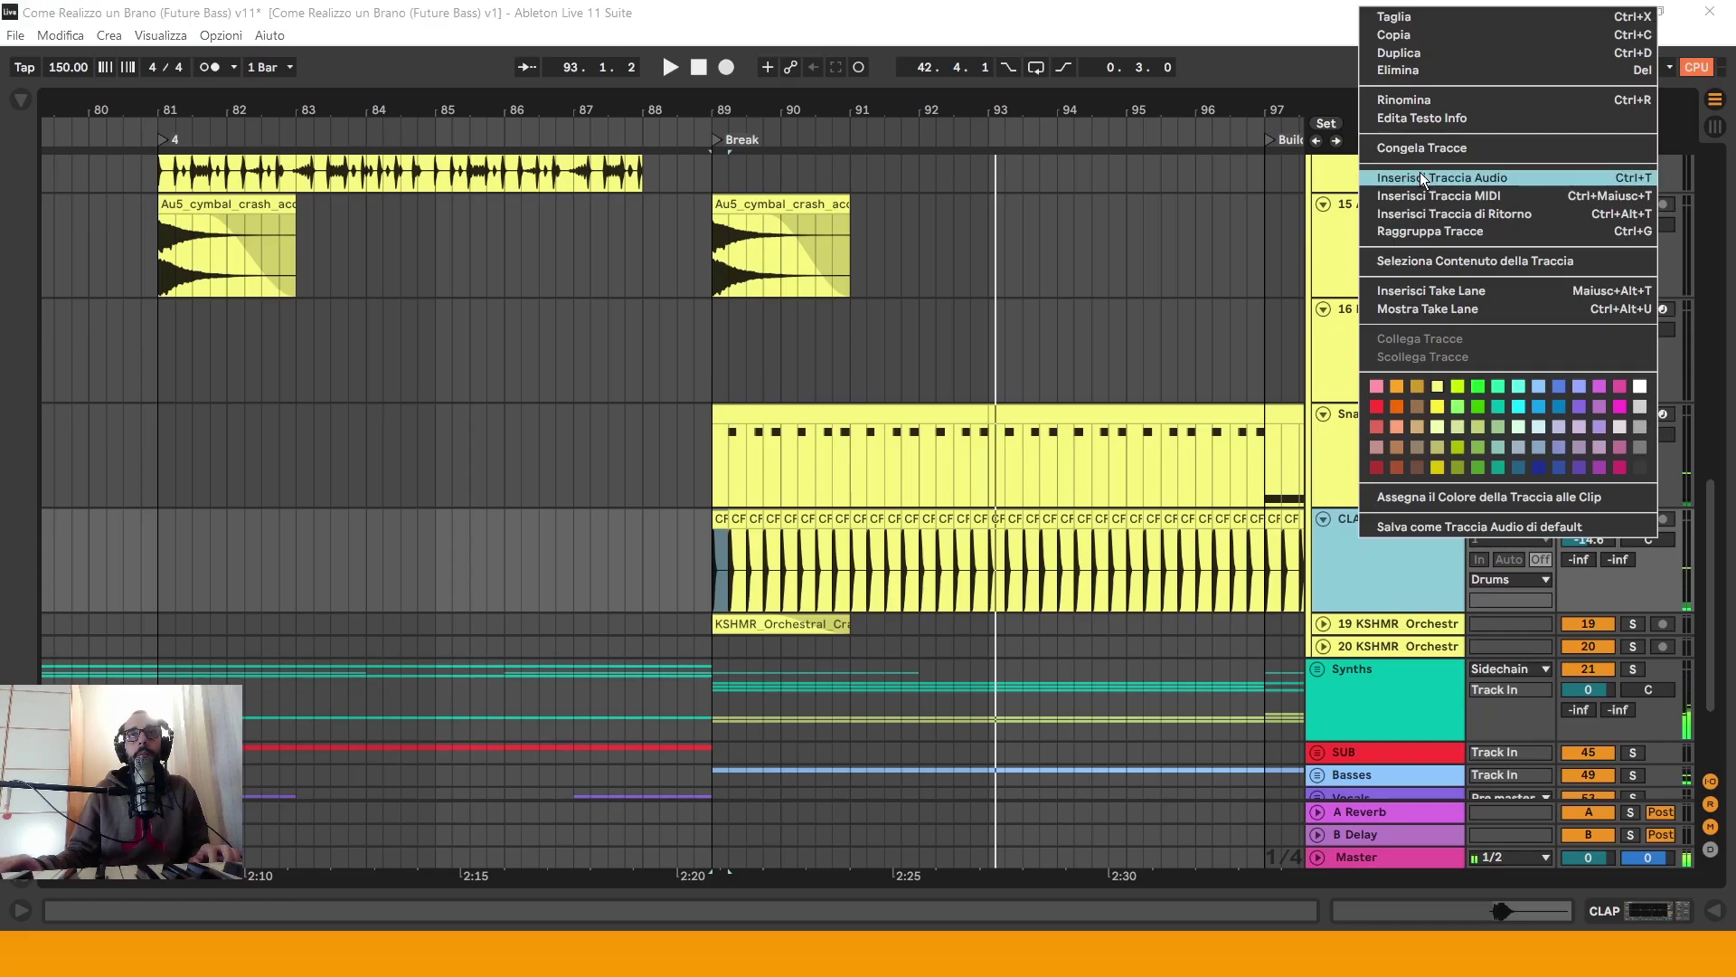
{"action": "key", "text": "Escape"}
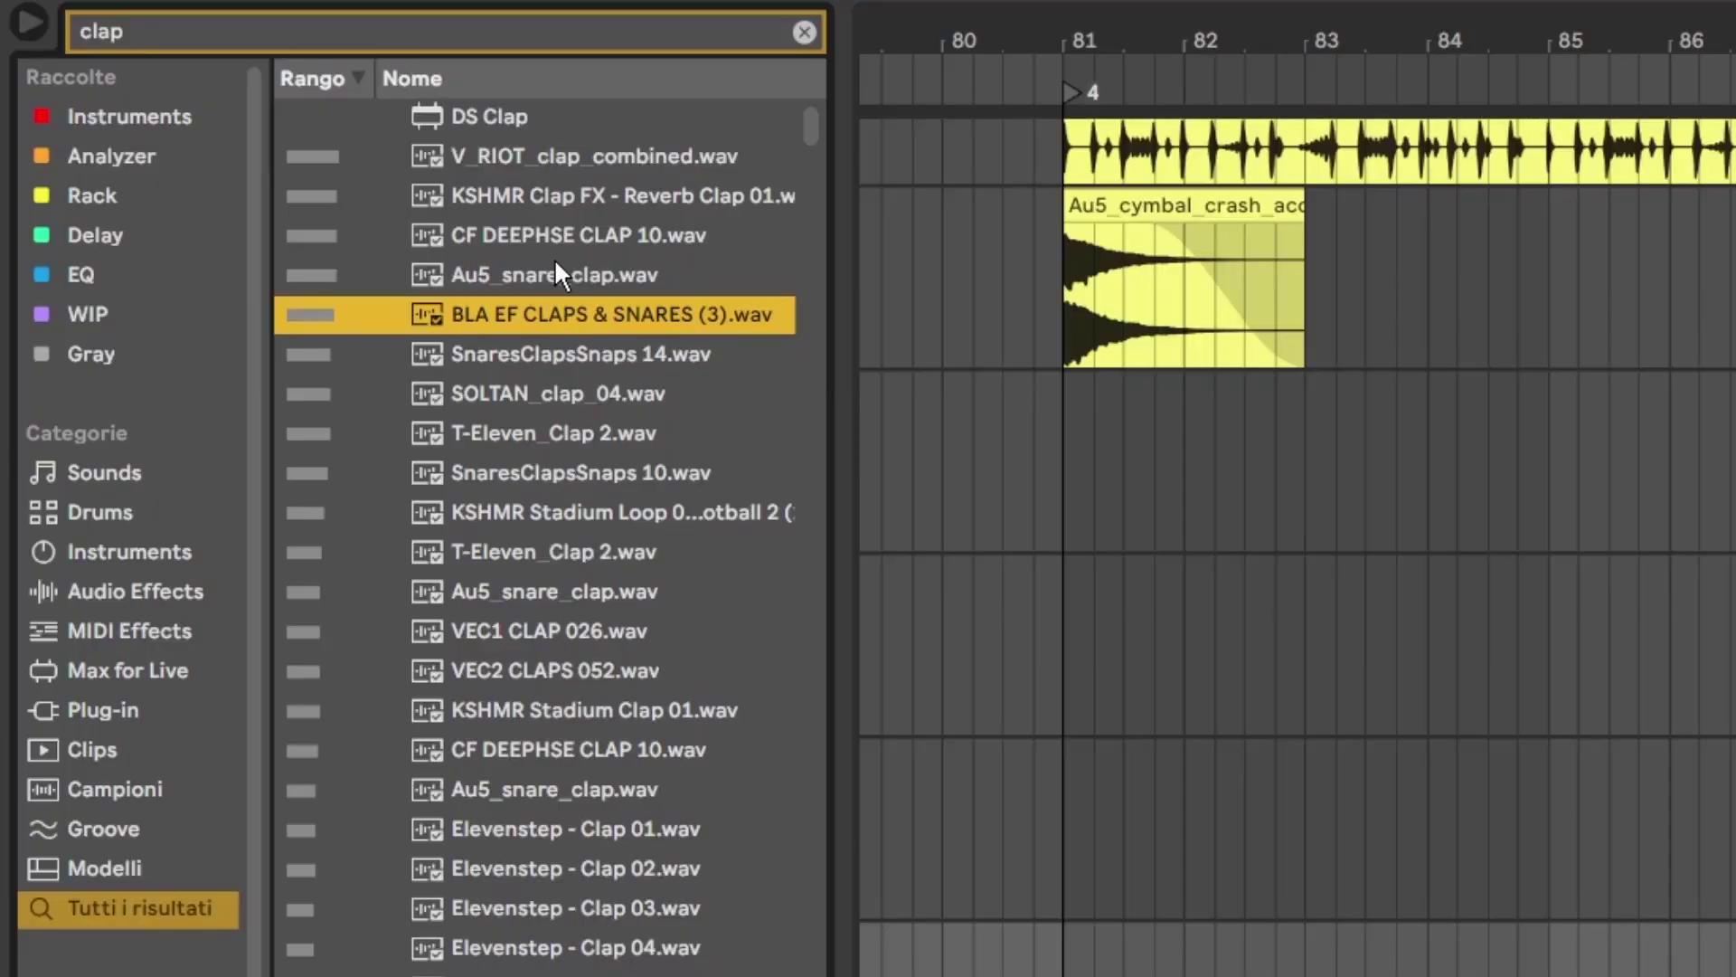
Step: Audition the found clap samples and place T-Eleven_Clap 2.wav on a new track below CLAP at the start of the Break
{"action": "left_click", "coordinate": [547, 274]}
{"action": "left_click", "coordinate": [534, 235]}
{"action": "left_click", "coordinate": [547, 435]}
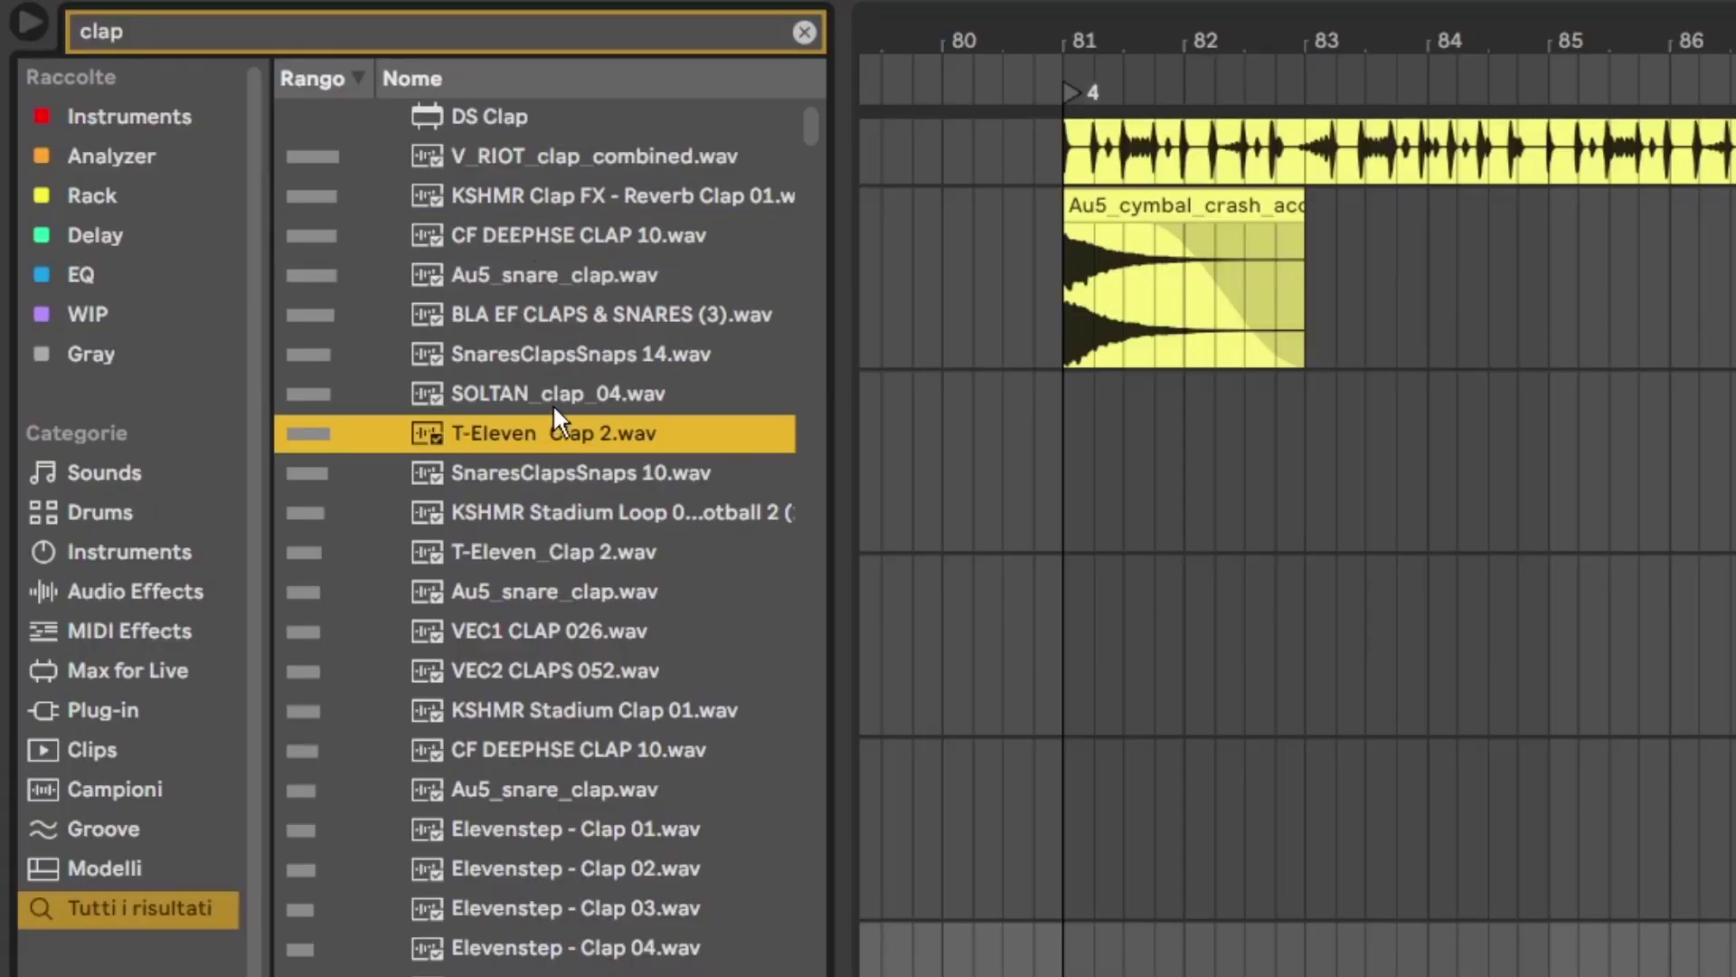
{"action": "left_click_drag", "start_coordinate": [553, 409], "coordinate": [1735, 809]}
{"action": "left_click_drag", "start_coordinate": [1163, 733], "coordinate": [1176, 726]}
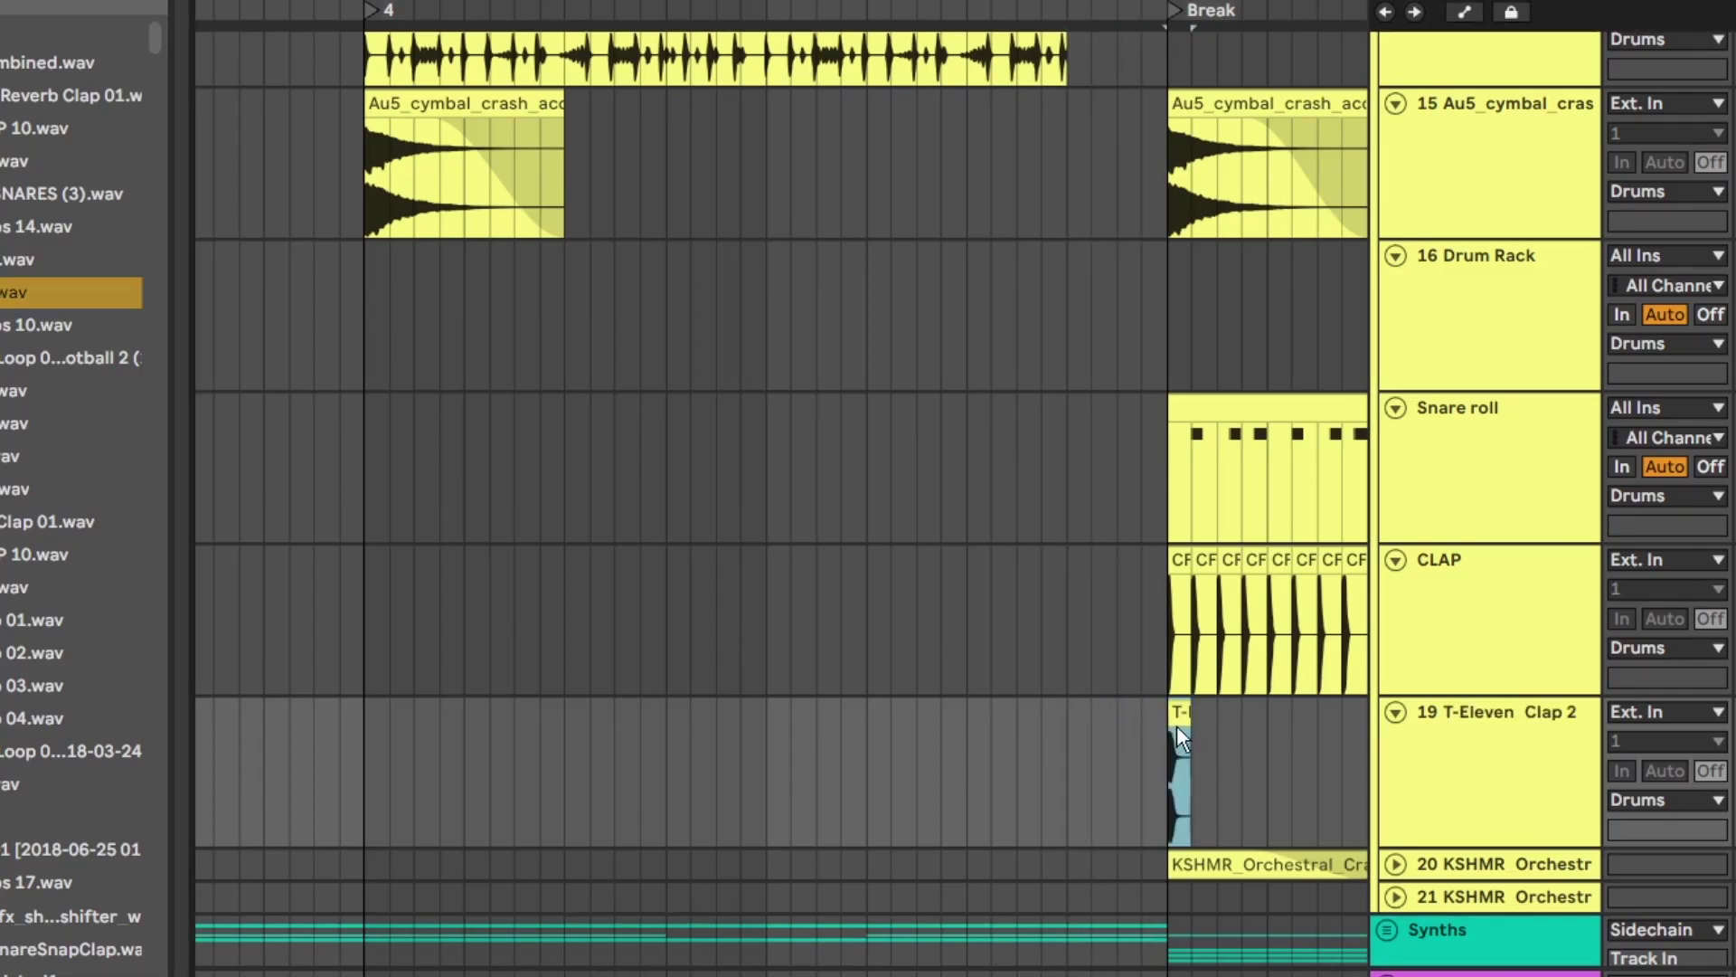
Step: Duplicate the T-Eleven Clap 2 clip seven times so one clap falls on each beat of the Break's first two bars
{"action": "scroll", "coordinate": [1198, 730], "scroll_direction": "up", "scroll_amount": 5}
{"action": "key", "text": "ctrl+d"}
{"action": "key", "text": "ctrl+d"}
{"action": "key", "text": "ctrl+d"}
{"action": "key", "text": "ctrl+d"}
{"action": "key", "text": "ctrl+d"}
{"action": "key", "text": "ctrl+d"}
{"action": "key", "text": "ctrl+d"}
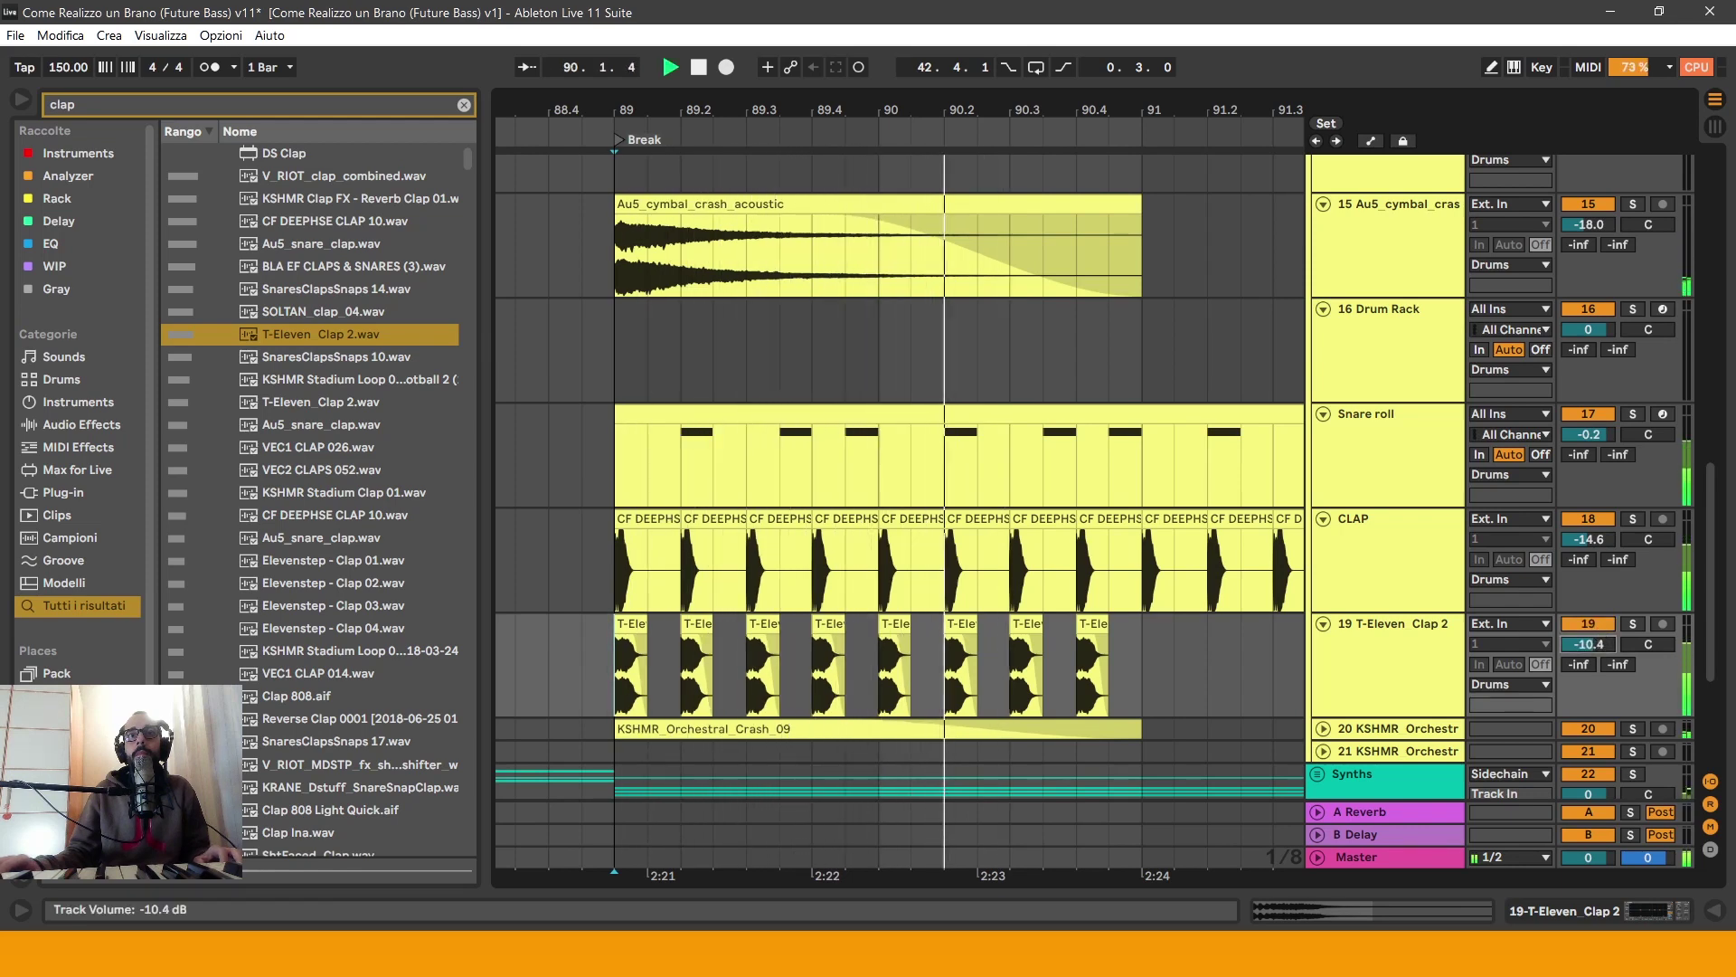
Step: Play back the Break's claps and enable low-cut band 1 in the EQ Eight of the T-Eleven Clap 2 track
{"action": "key", "text": "space"}
{"action": "key", "text": "space"}
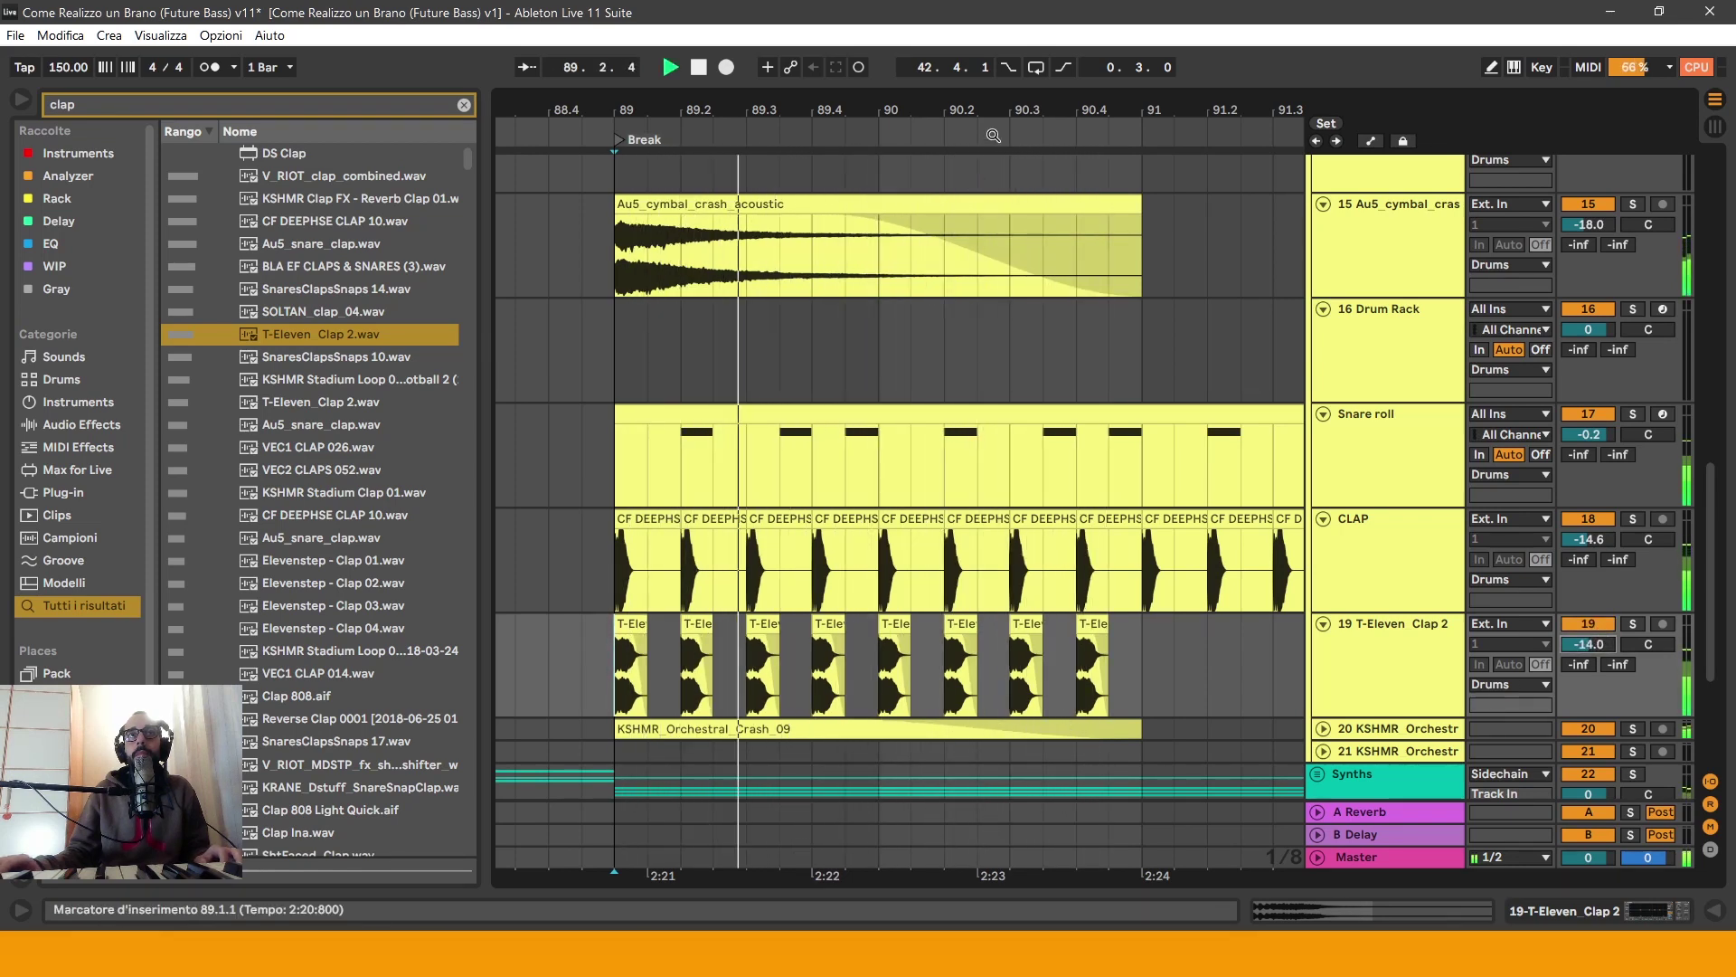
{"action": "left_click_drag", "start_coordinate": [989, 142], "coordinate": [904, 104]}
{"action": "double_click", "coordinate": [1329, 633]}
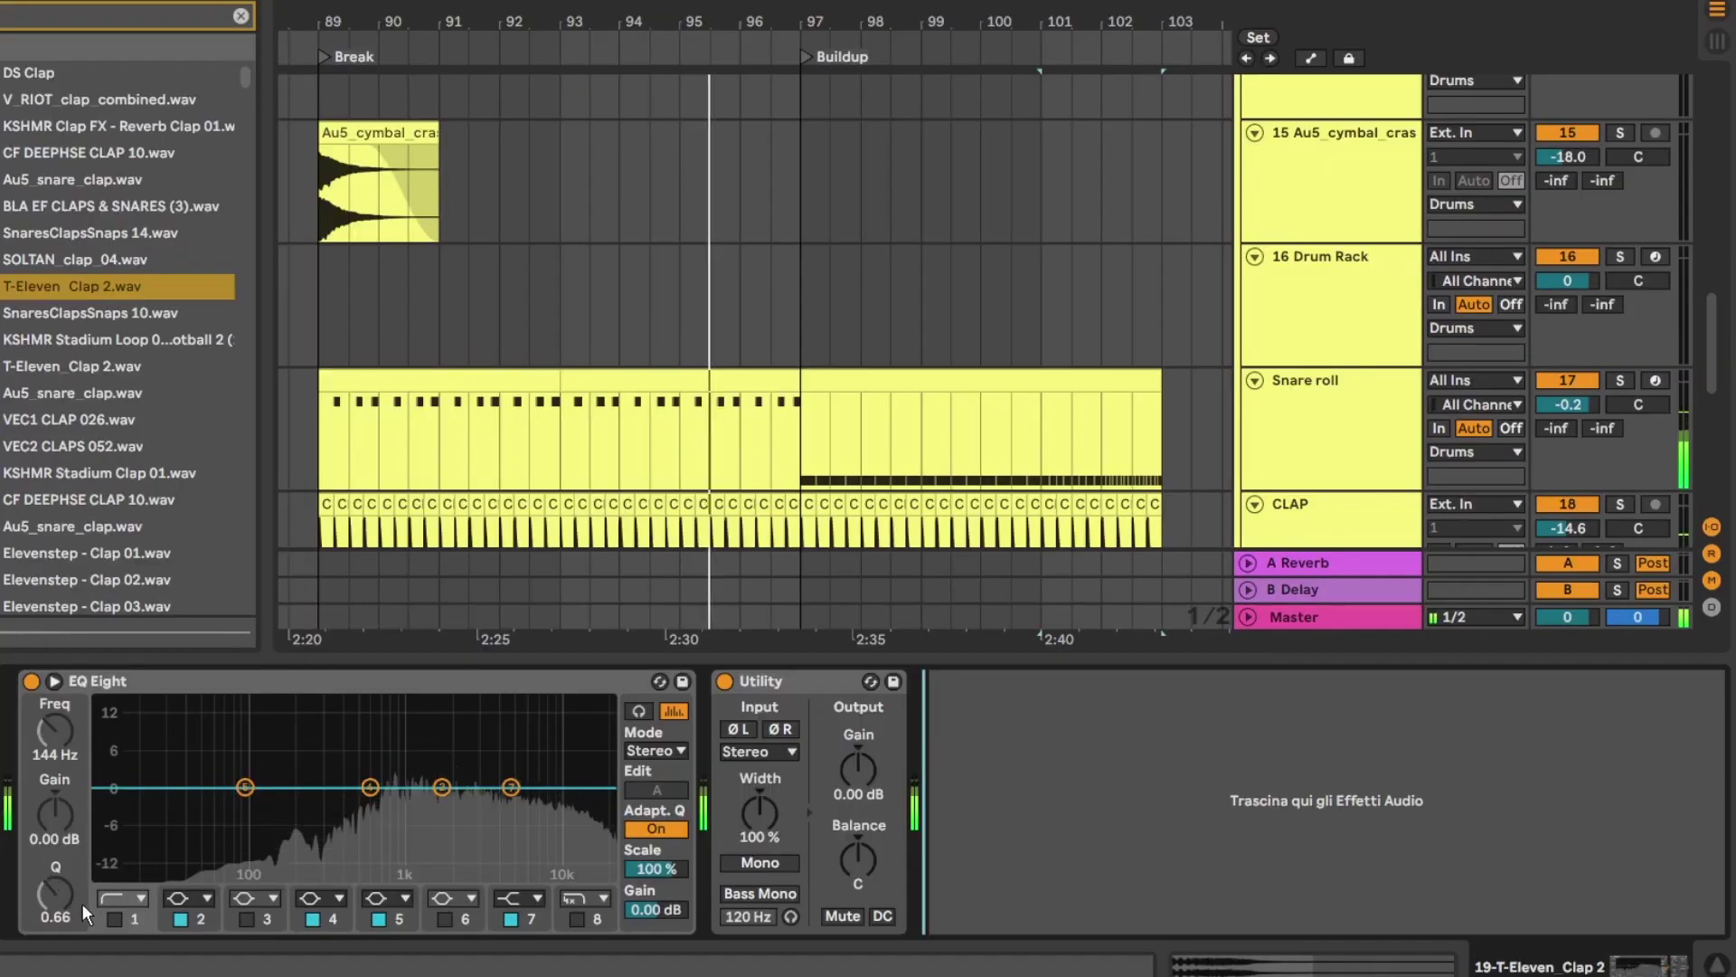
{"action": "left_click", "coordinate": [115, 918]}
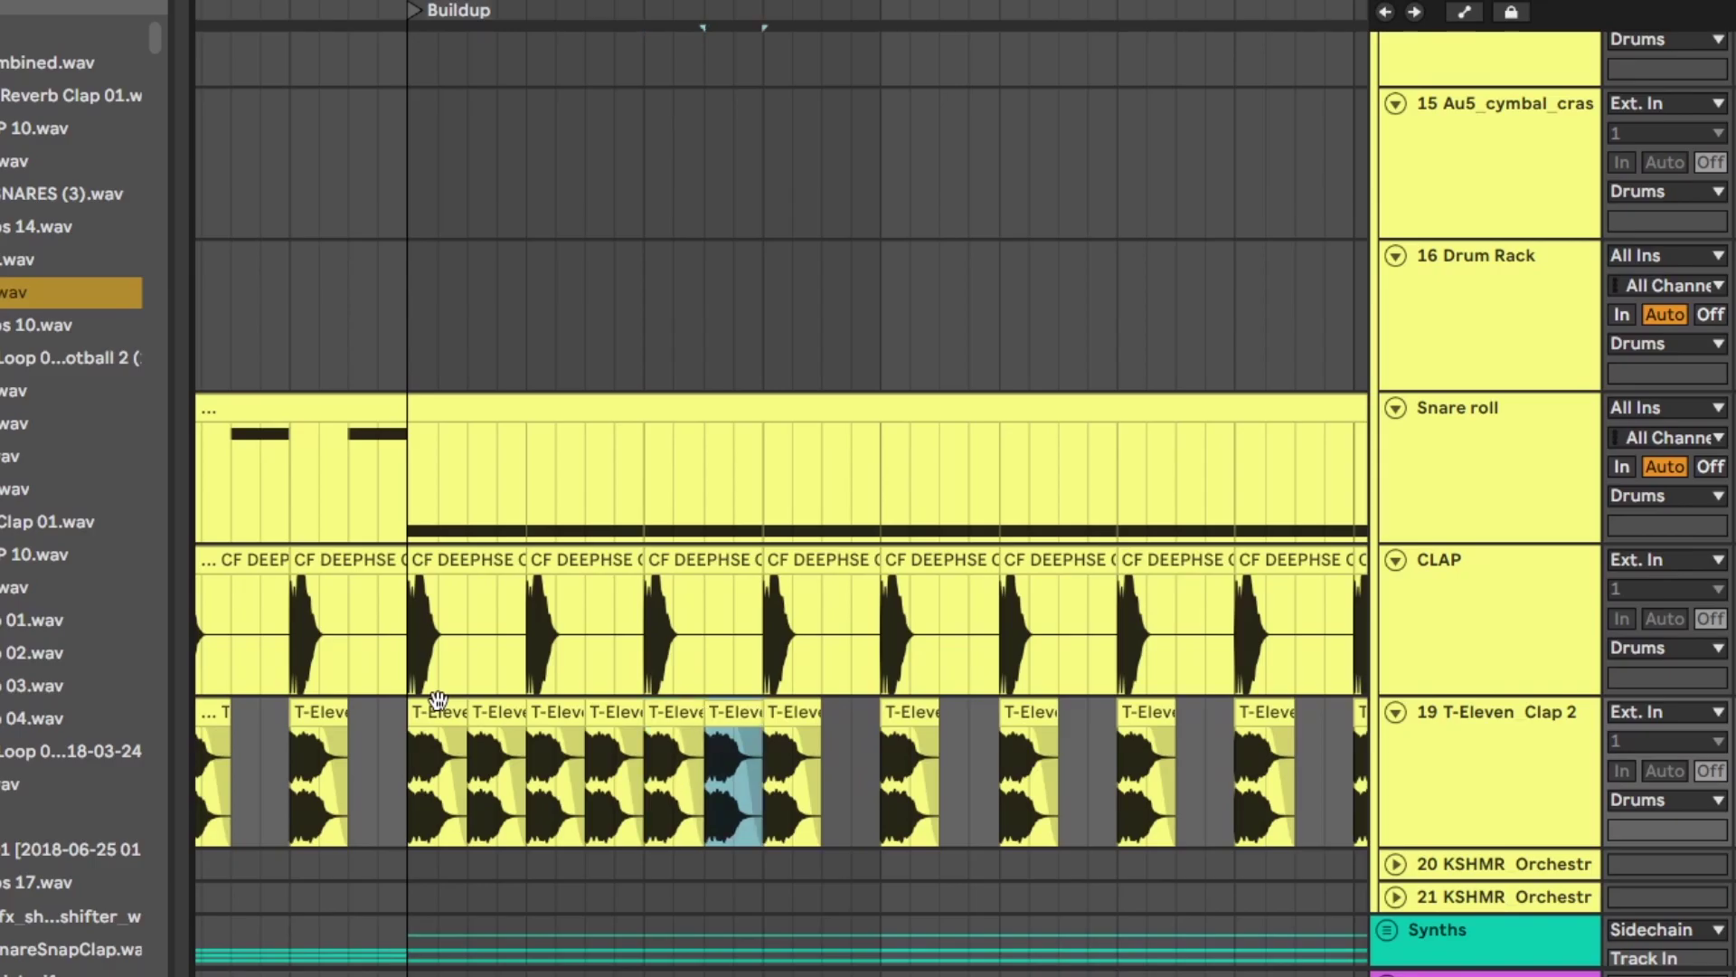
Step: Delete the double-time T-Eleven Clap 2 clips from the first four bars of the Buildup
{"action": "scroll", "coordinate": [825, 720], "scroll_direction": "down", "scroll_amount": 5}
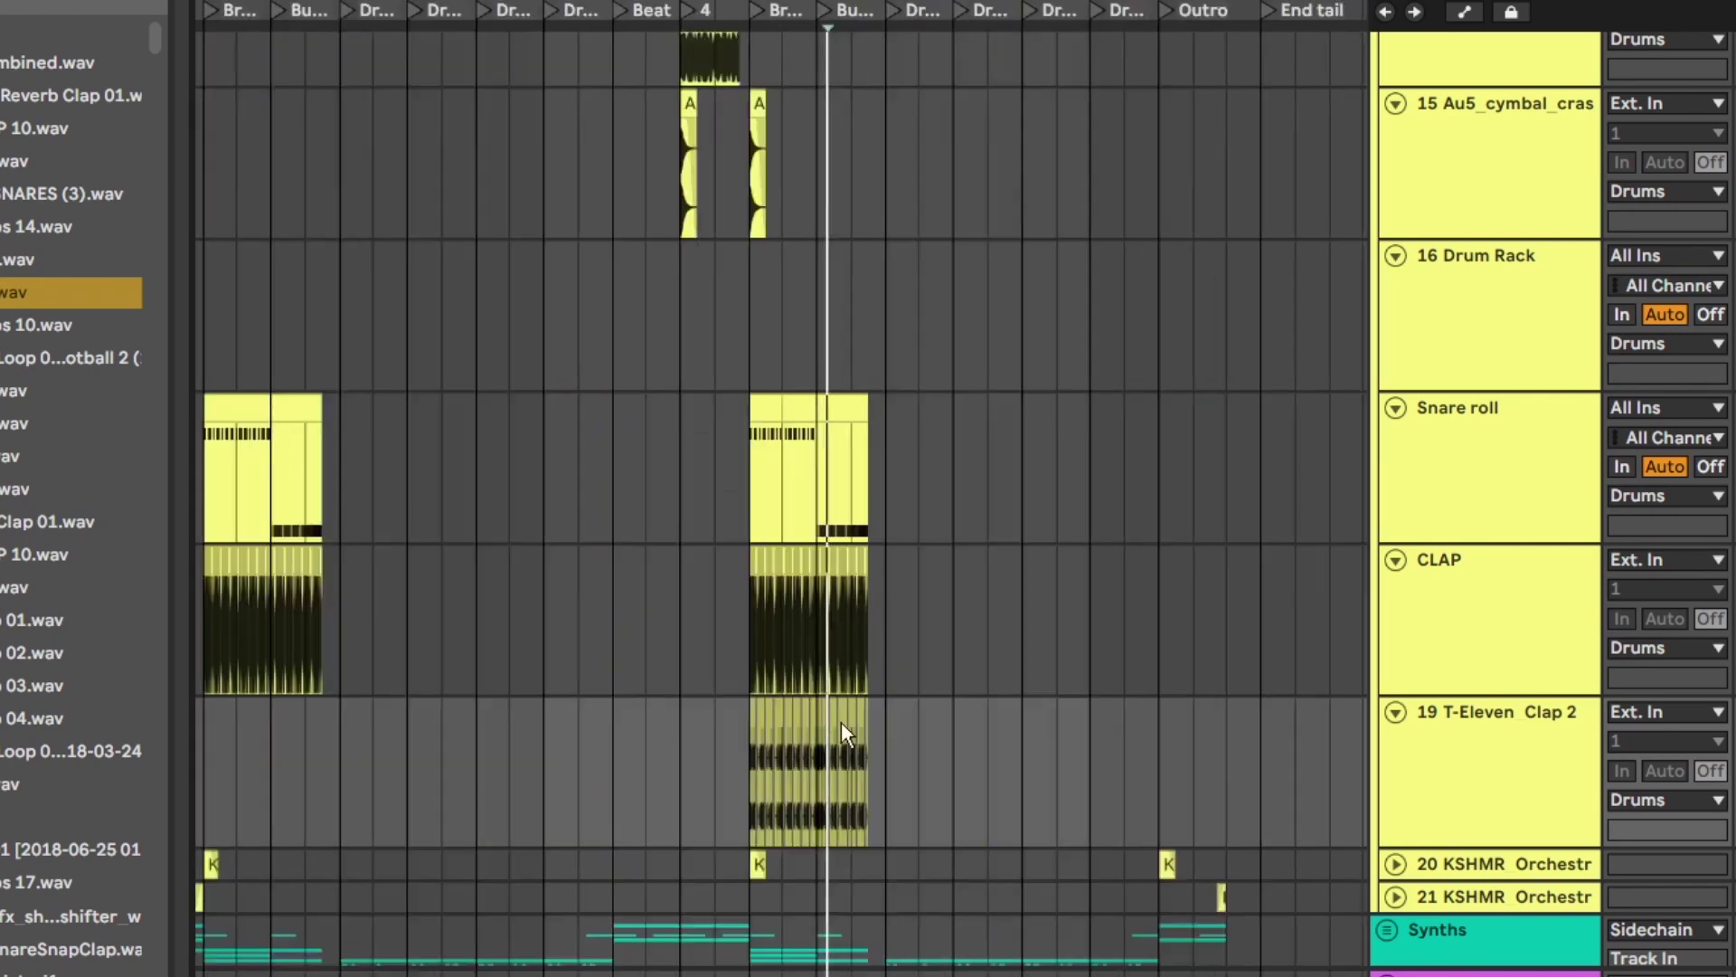
{"action": "scroll", "coordinate": [840, 721], "scroll_direction": "up", "scroll_amount": 5}
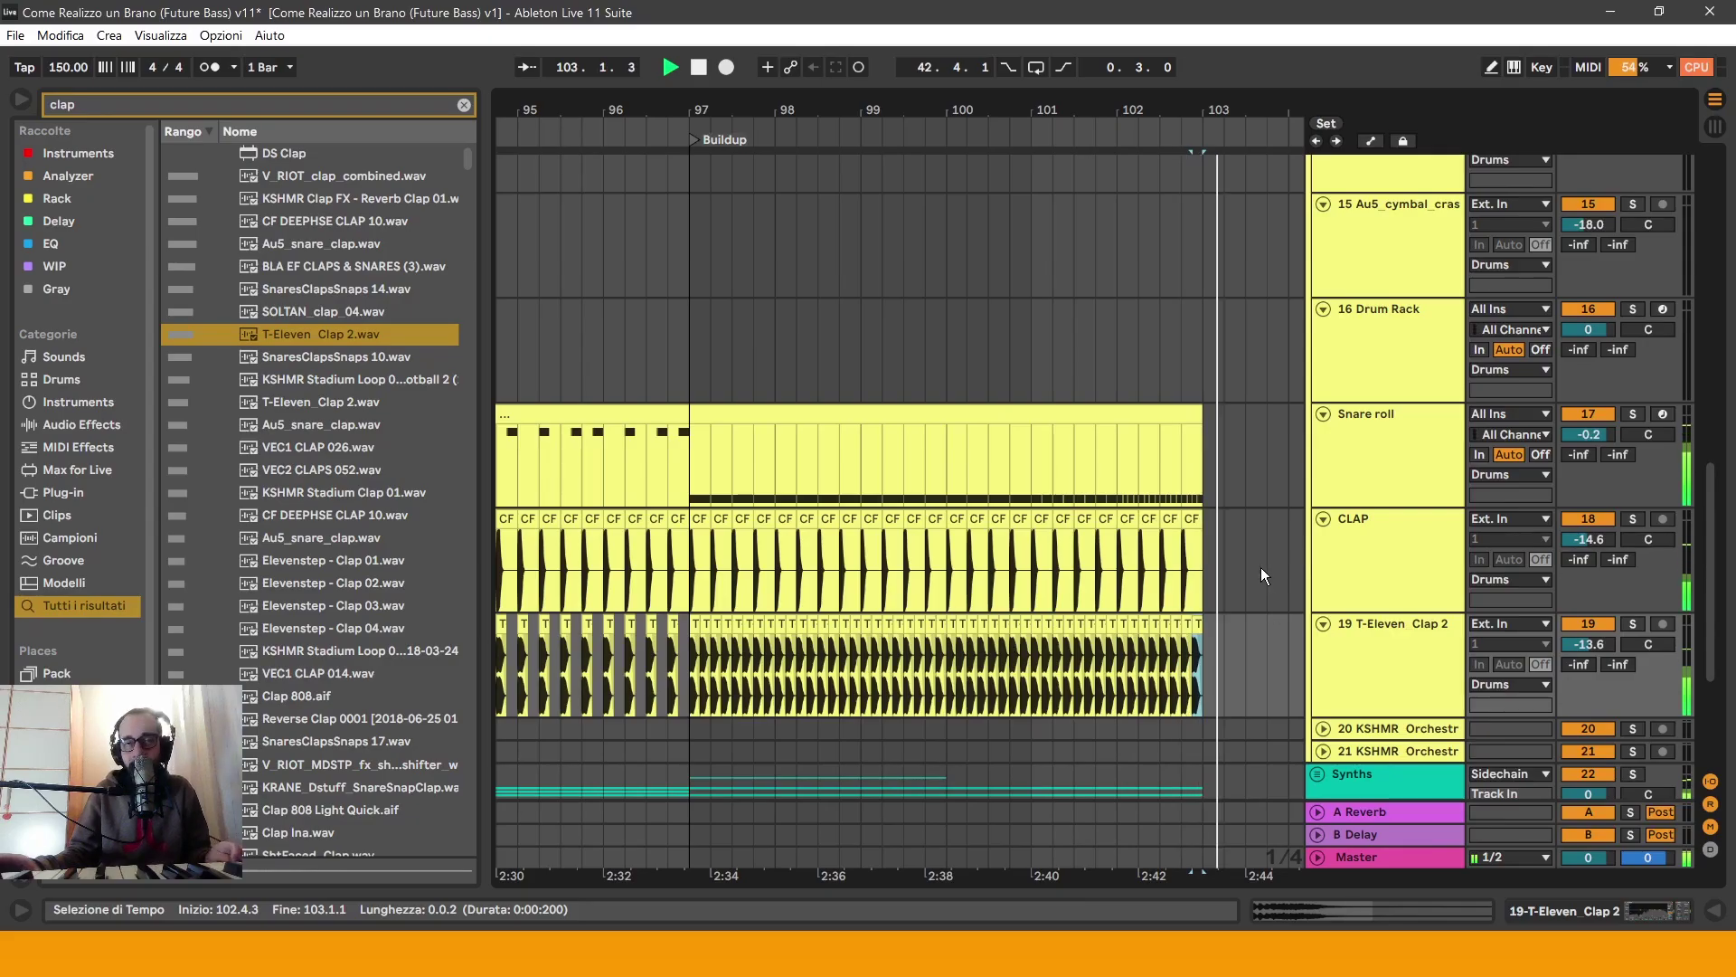
{"action": "scroll", "coordinate": [1263, 574], "scroll_direction": "up", "scroll_amount": 4}
{"action": "scroll", "coordinate": [1219, 555], "scroll_direction": "down", "scroll_amount": 8}
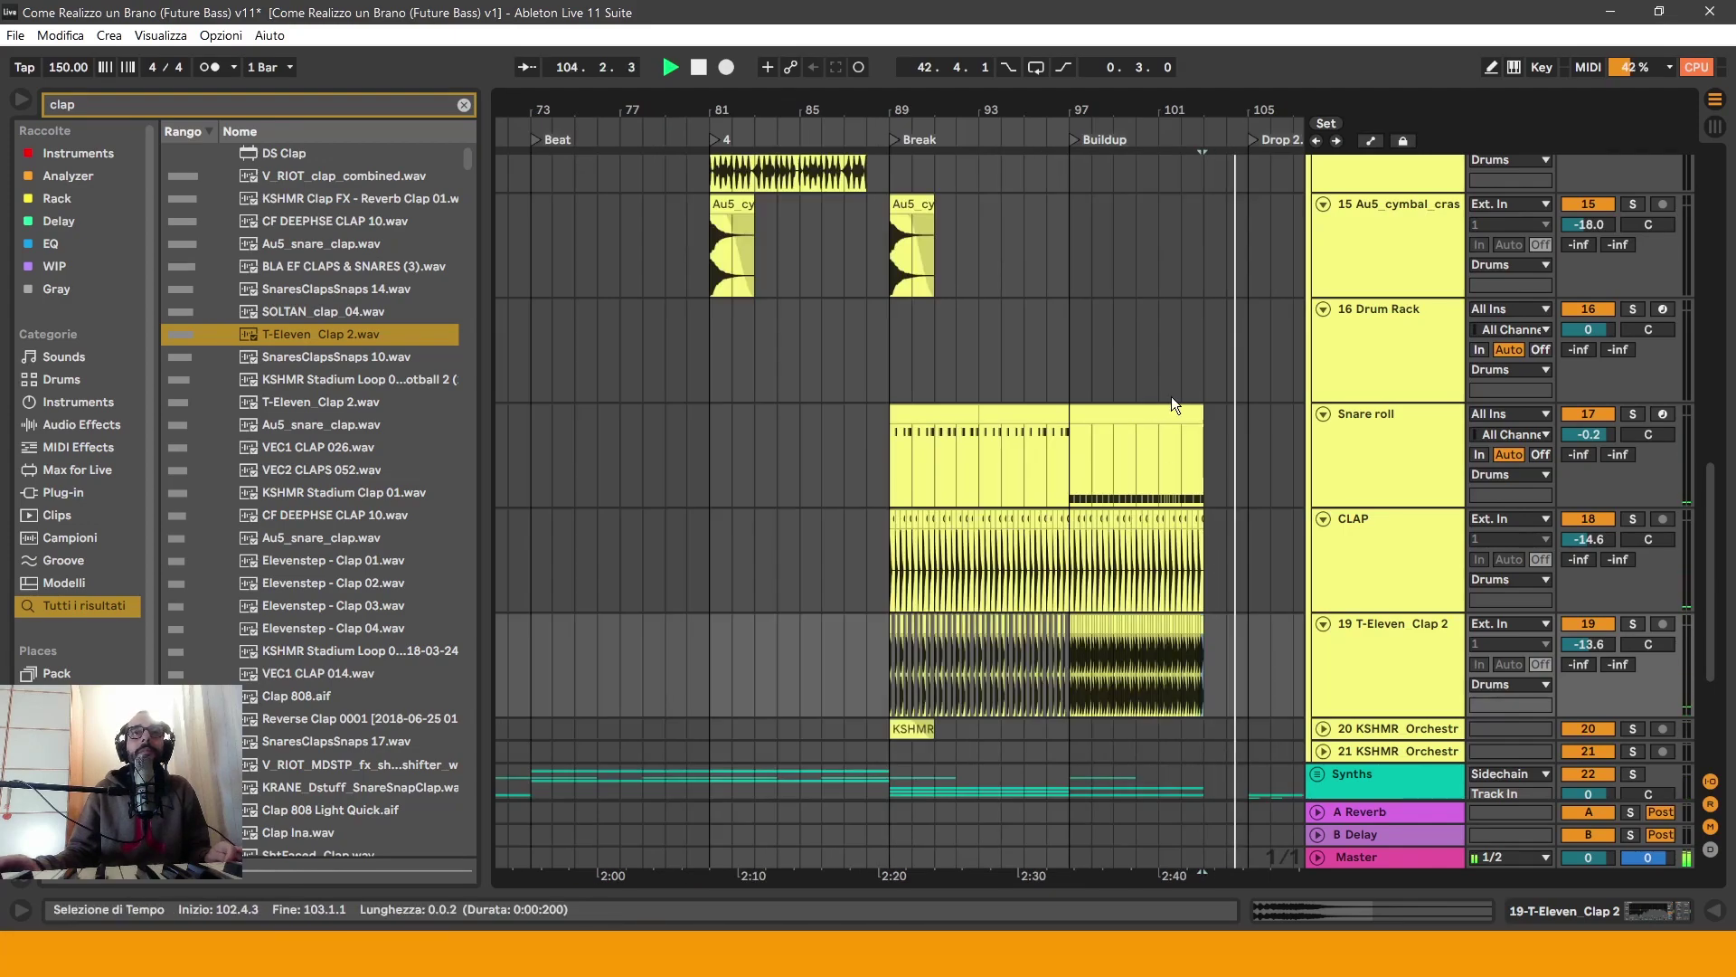
{"action": "scroll", "coordinate": [1127, 164], "scroll_direction": "up", "scroll_amount": 5}
{"action": "left_click_drag", "start_coordinate": [695, 652], "coordinate": [1172, 632]}
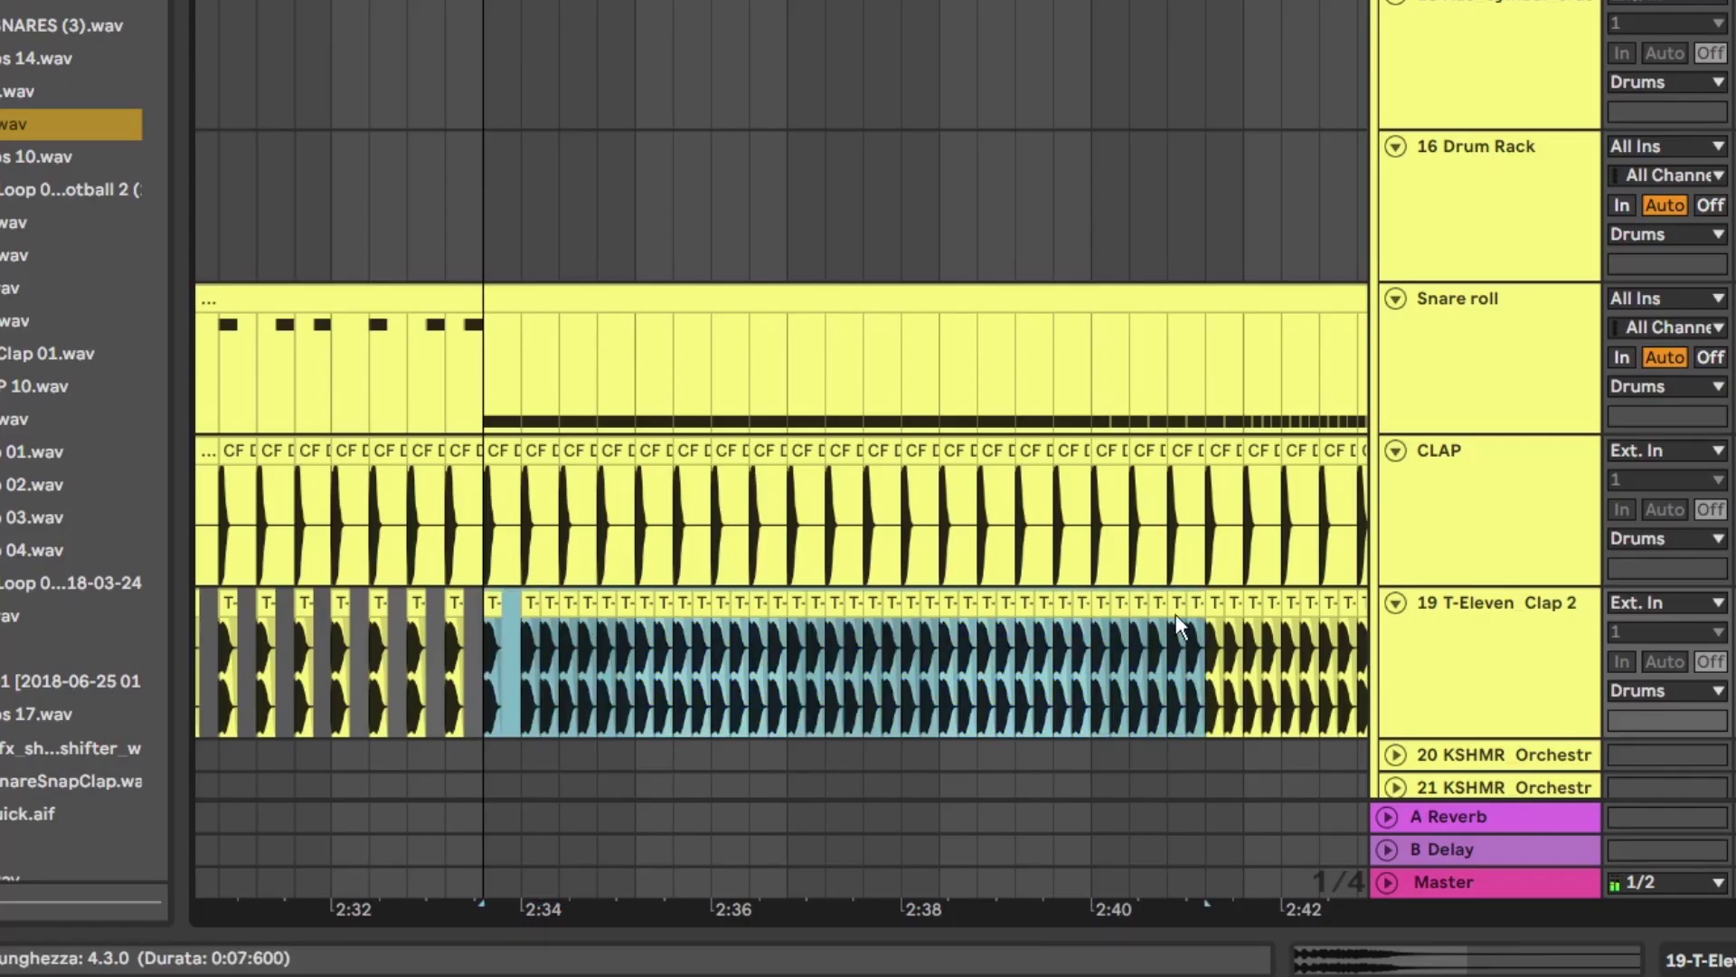
{"action": "left_click_drag", "start_coordinate": [1019, 624], "coordinate": [494, 662]}
{"action": "key", "text": "Delete"}
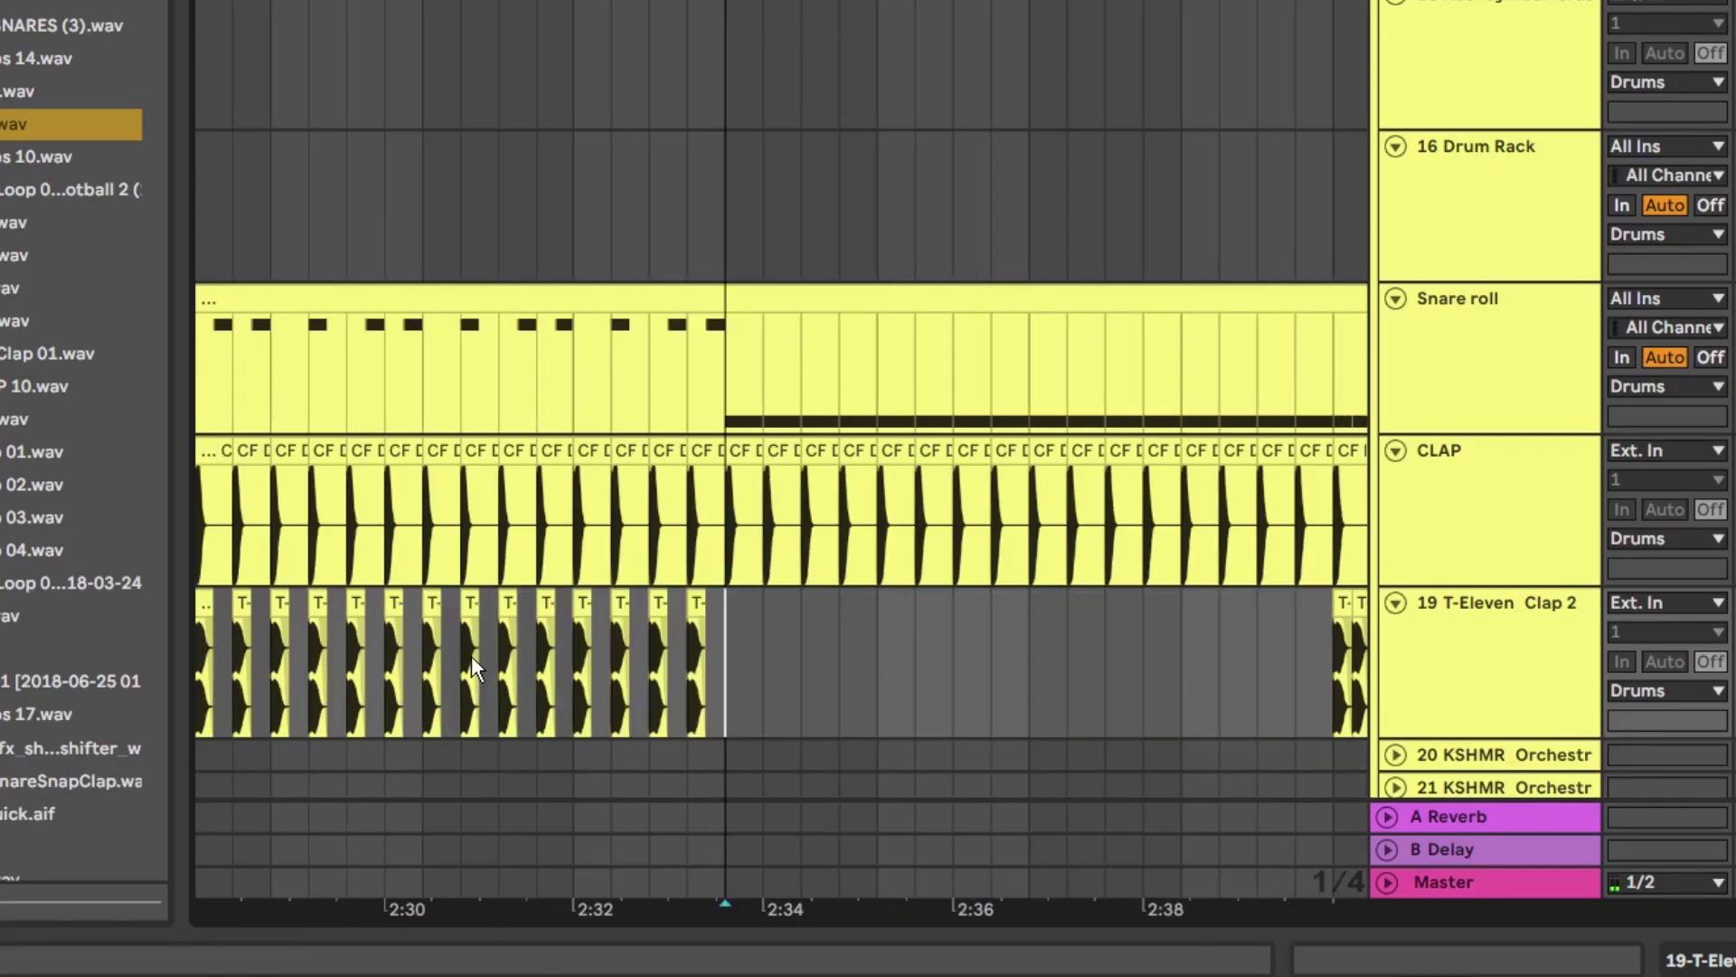
Step: Duplicate the last two bars of the Break's one-per-beat T-Eleven Clap 2 pattern twice to fill the gap in the Buildup
{"action": "left_click", "coordinate": [420, 637], "text": "shift"}
{"action": "key", "text": "ctrl+d"}
{"action": "key", "text": "ctrl+d"}
{"action": "left_click", "coordinate": [813, 633]}
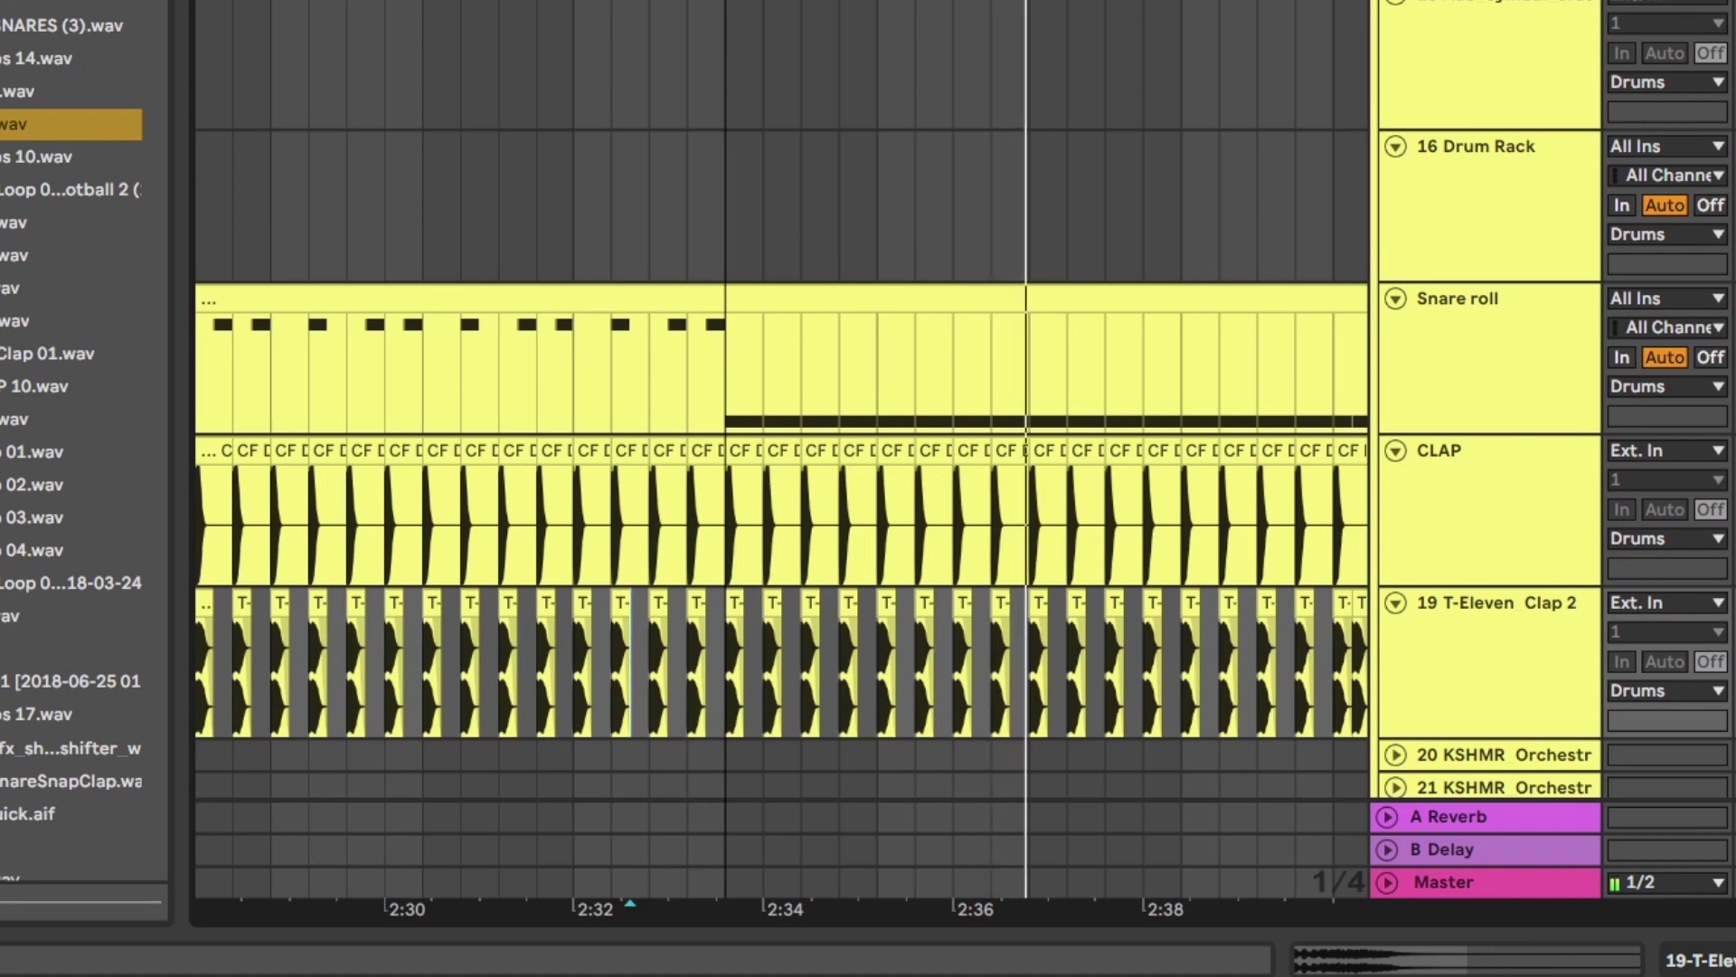
{"action": "key", "text": "minus"}
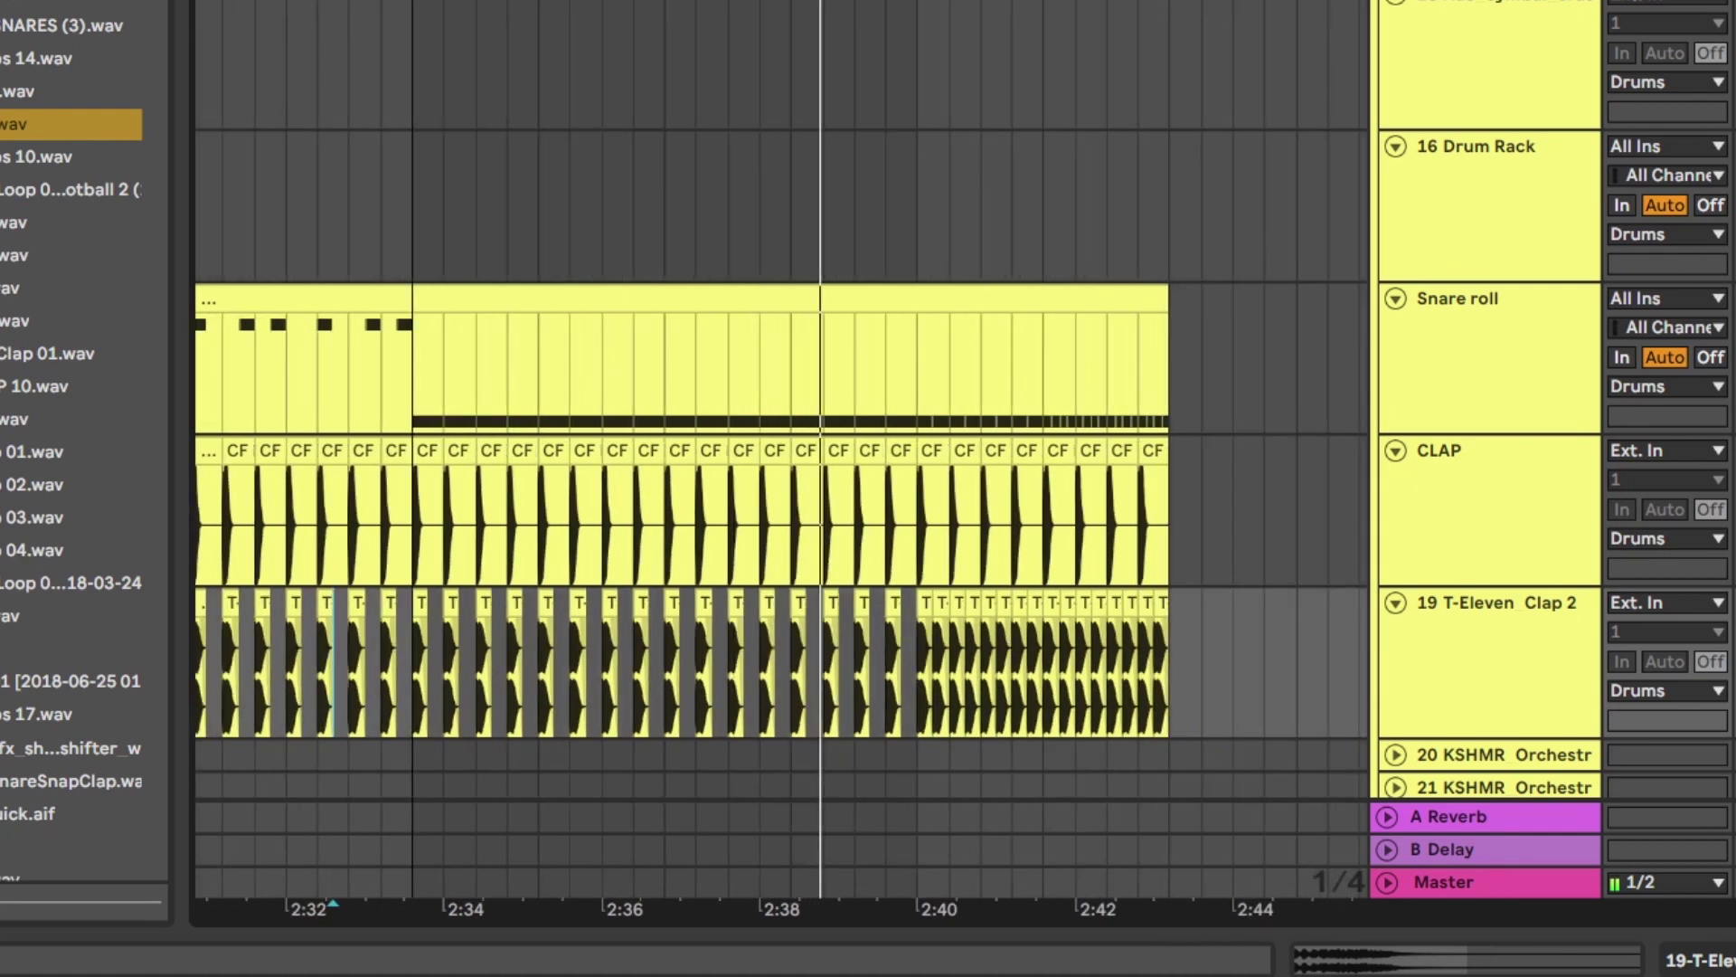
{"action": "key", "text": "plus"}
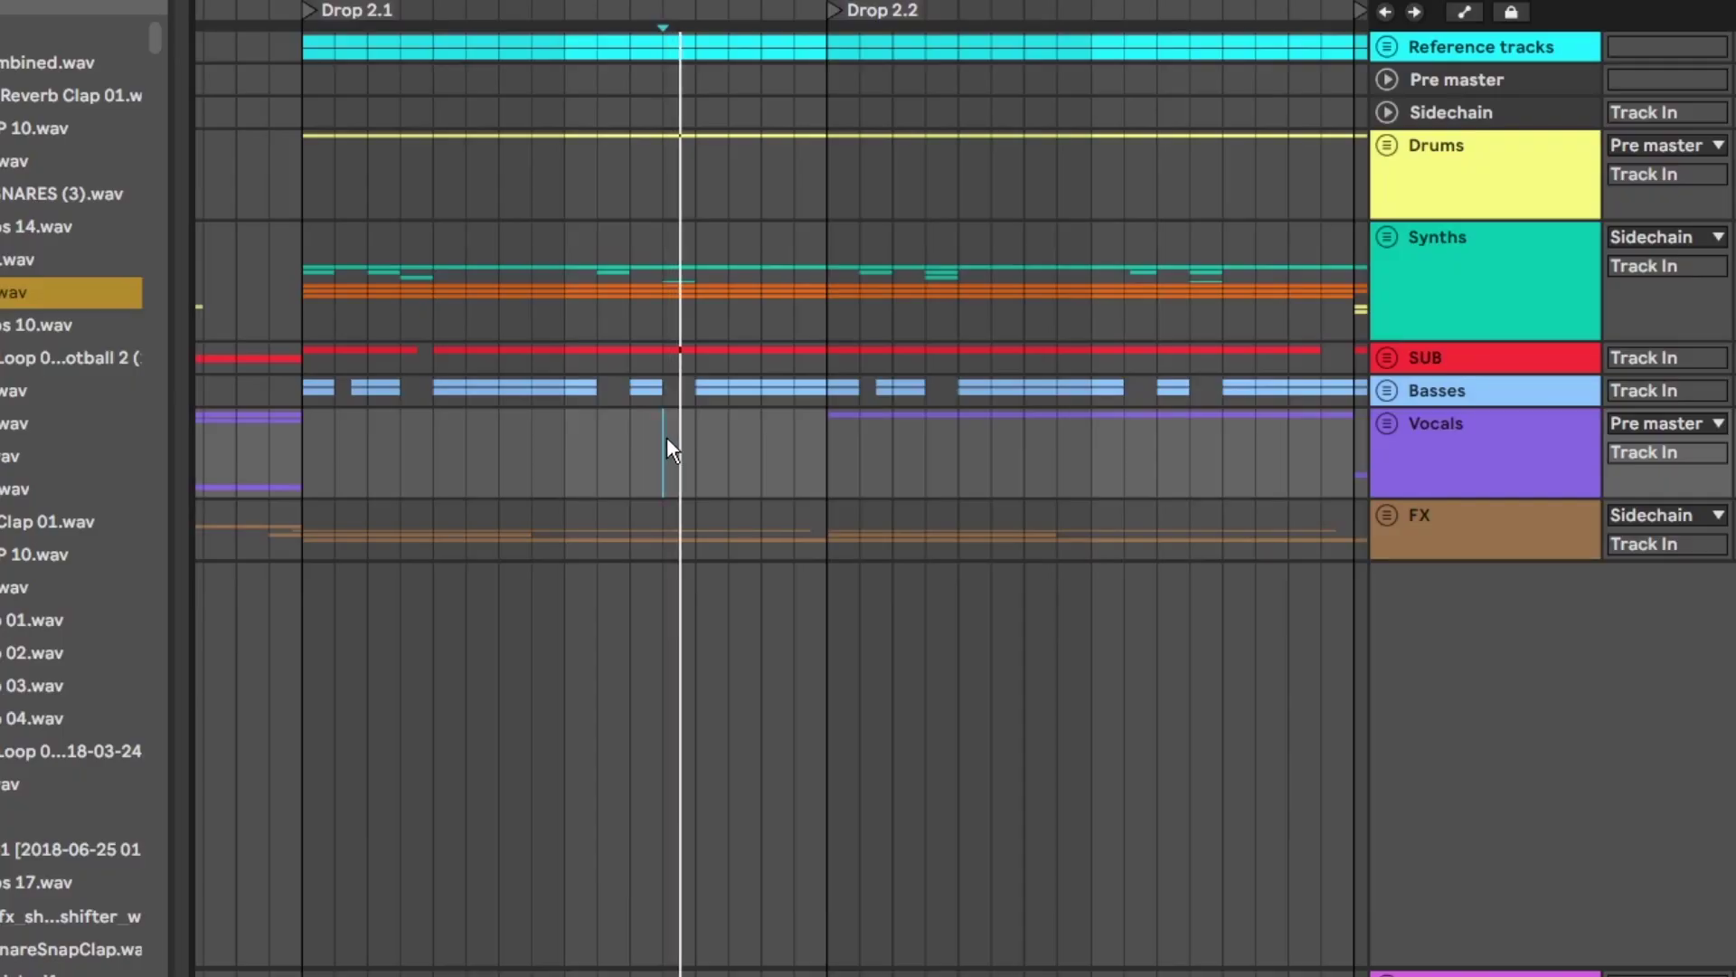
Step: Look over the Basses group at Drop 2.1 and bring up the devices of the 34 Vital track inside Synths
{"action": "left_click", "coordinate": [1387, 390]}
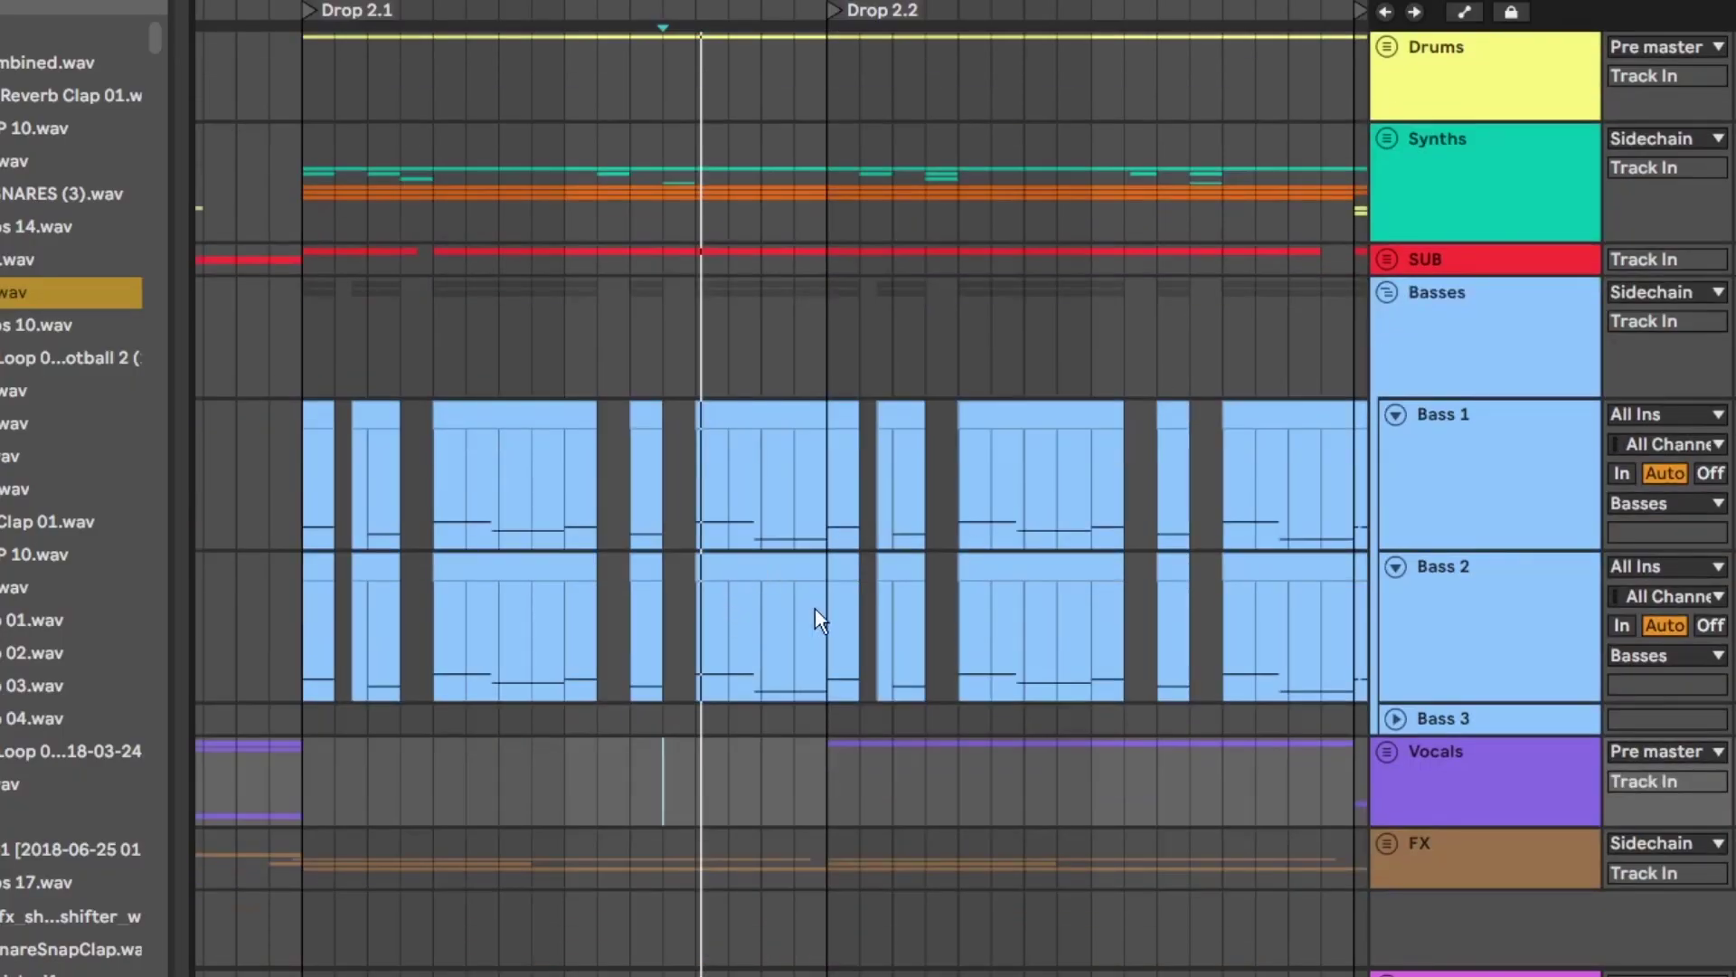
{"action": "left_click", "coordinate": [1387, 297]}
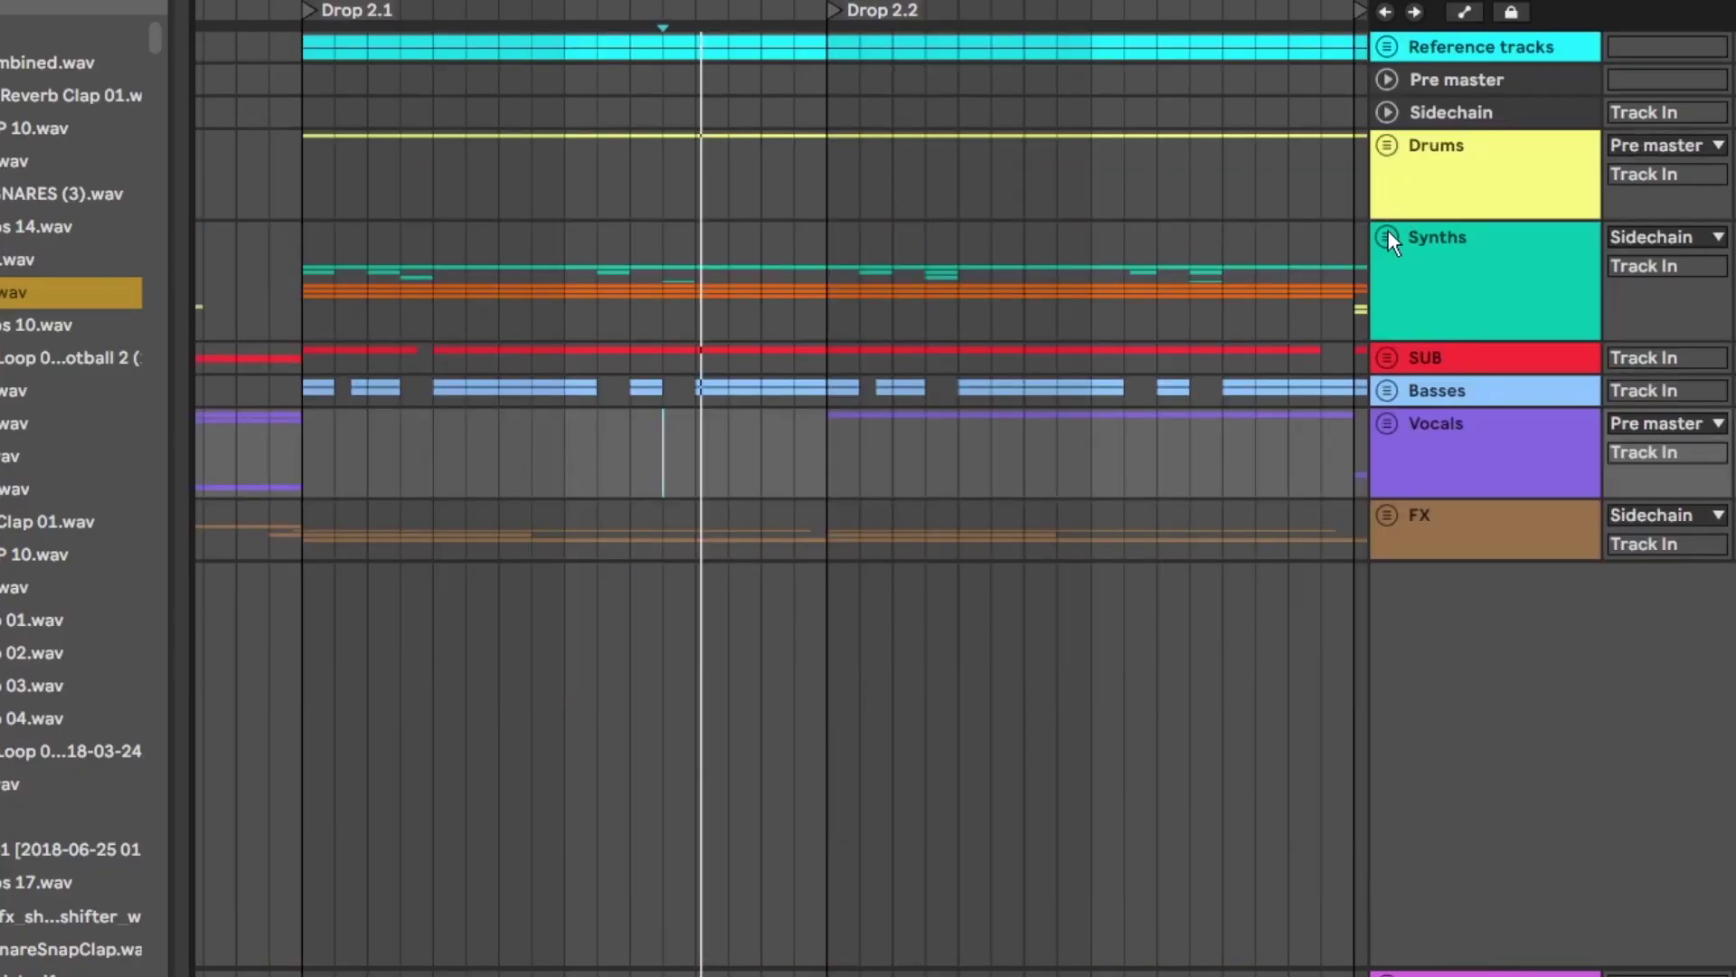
{"action": "left_click", "coordinate": [1387, 232]}
{"action": "left_click", "coordinate": [1532, 638]}
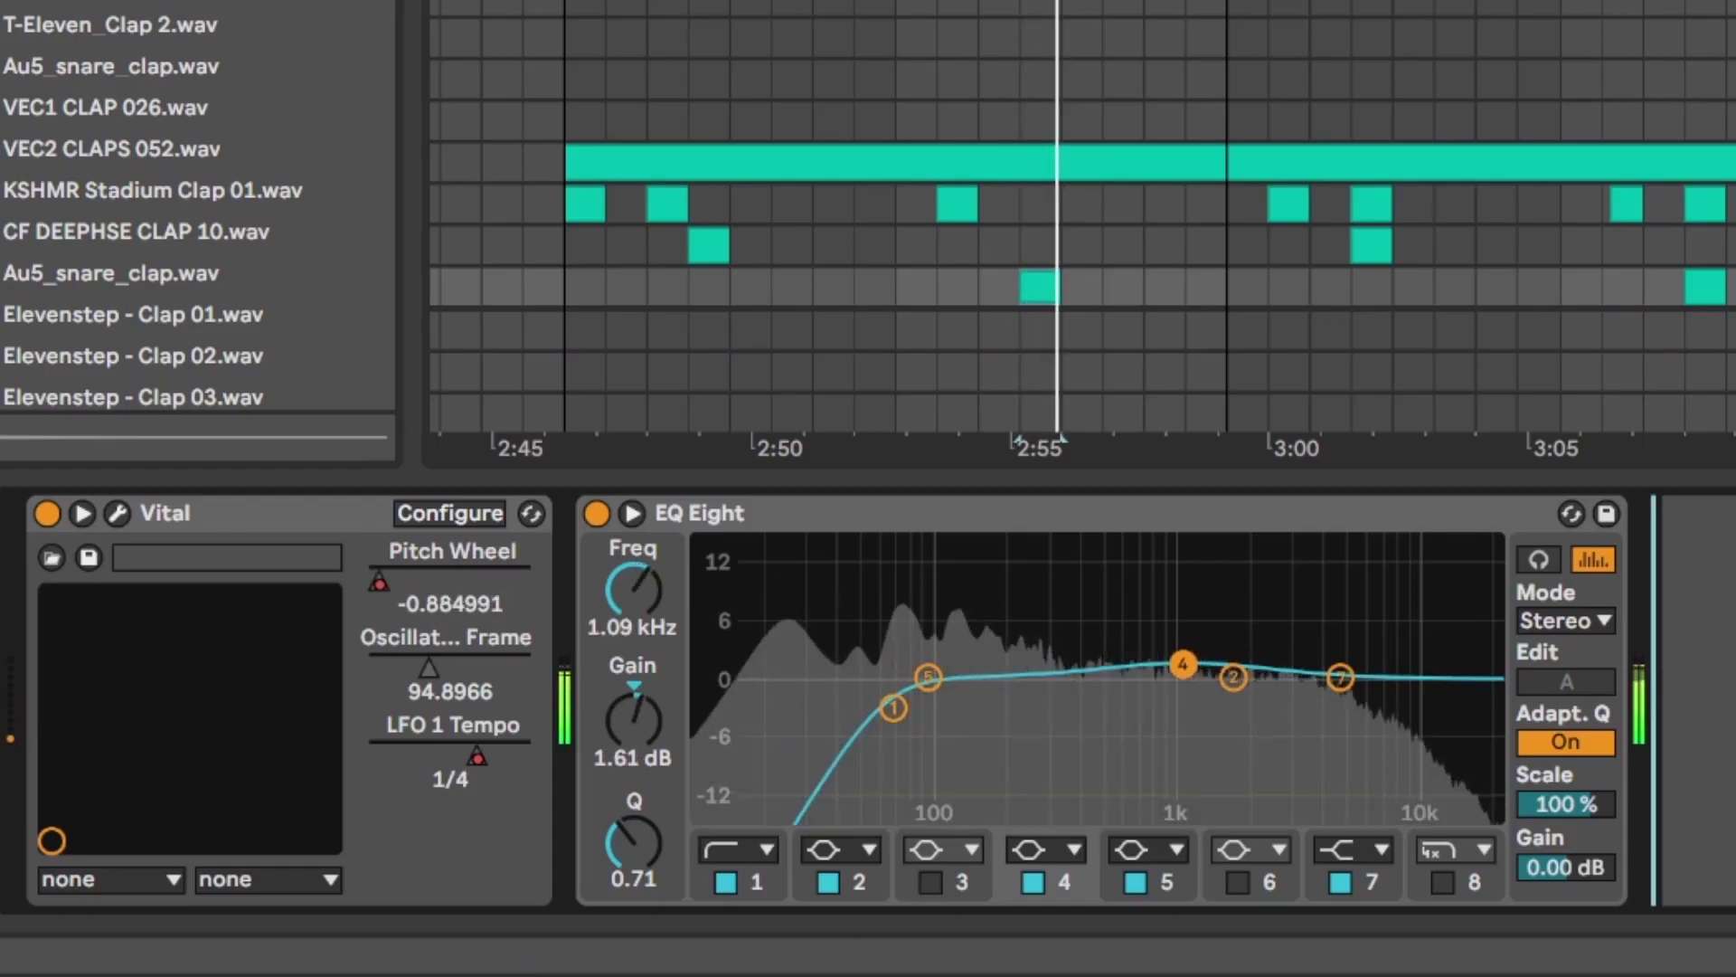
Step: Find the OTT +10 preset, add it after the EQ Eight on 34 Vital and set its output to 10.9 dB
{"action": "type", "text": "ott"}
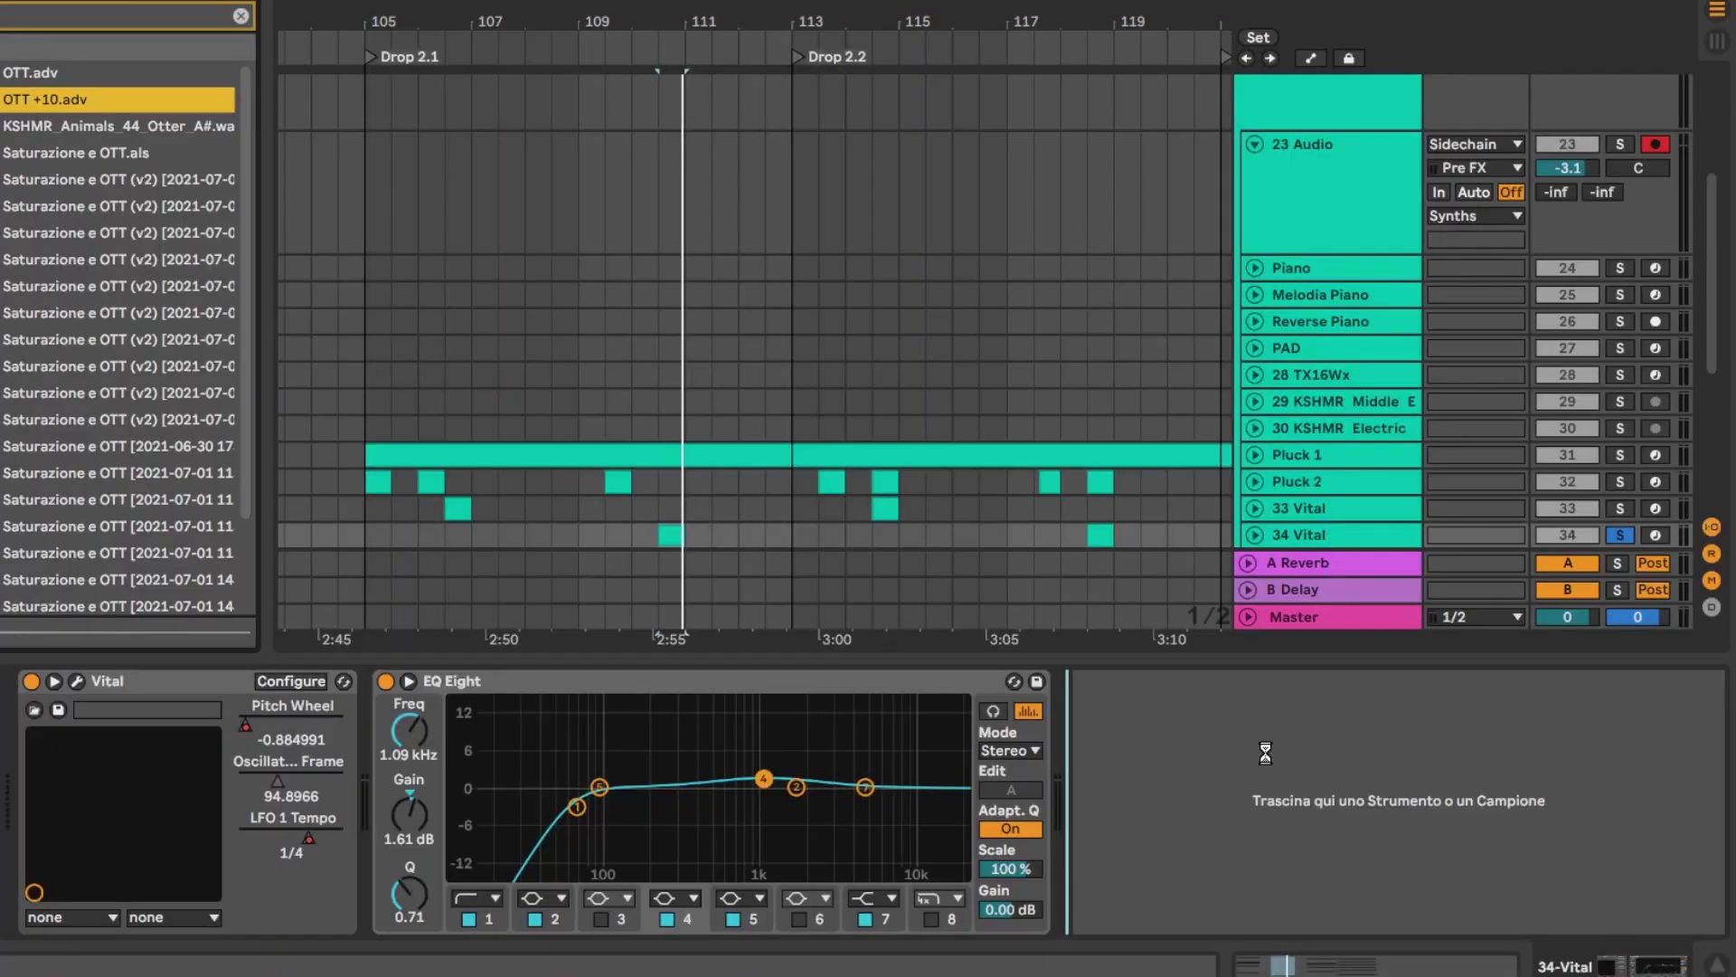
{"action": "left_click_drag", "start_coordinate": [1472, 829], "coordinate": [1472, 828]}
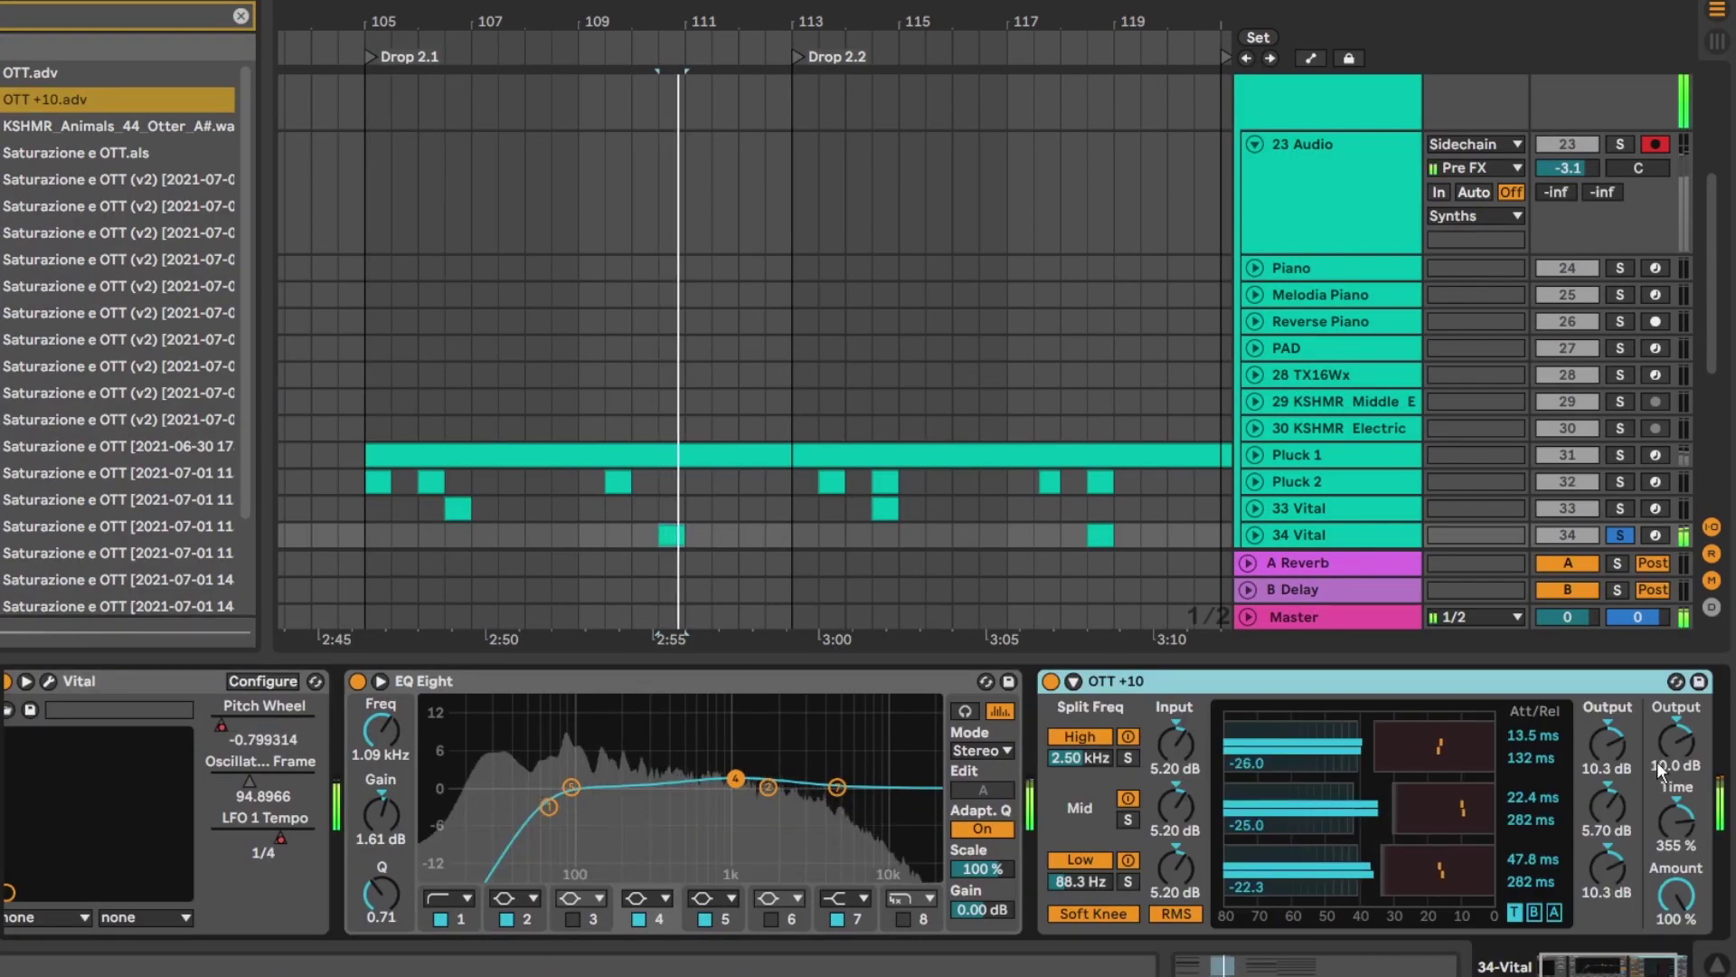
{"action": "key", "text": "space"}
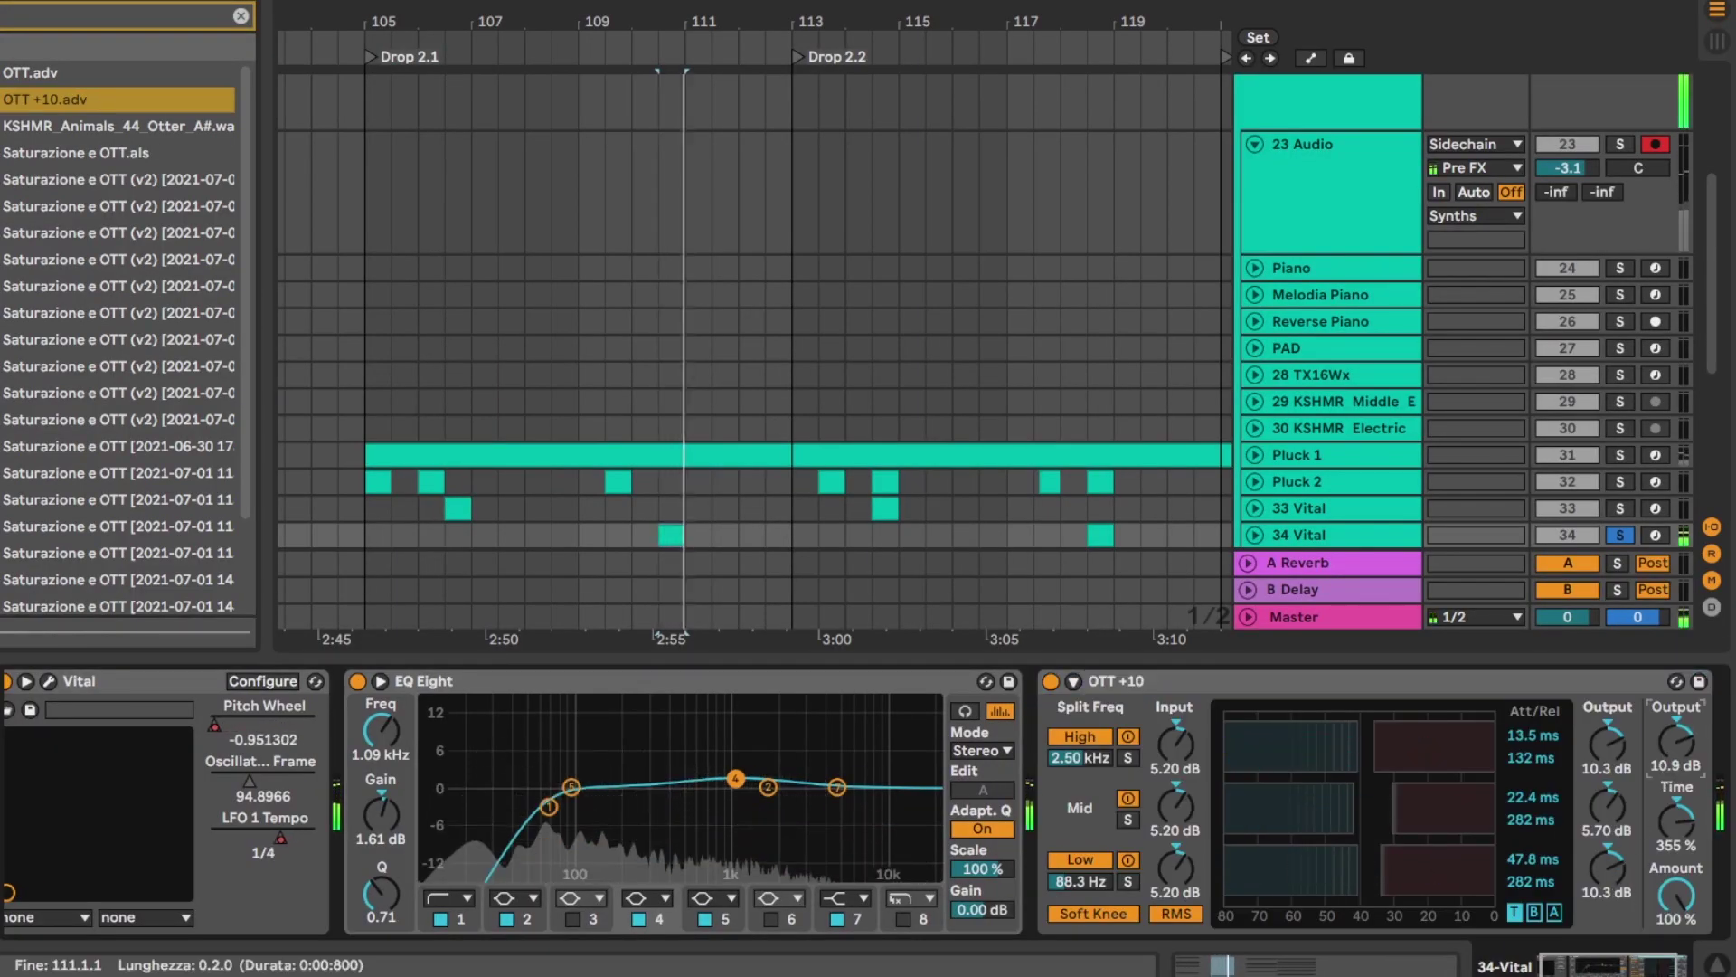
Step: Copy the EQ Eight on 34 Vital to the end of the chain after OTT +10 and play the clip
{"action": "left_click_drag", "start_coordinate": [557, 680], "coordinate": [1485, 877]}
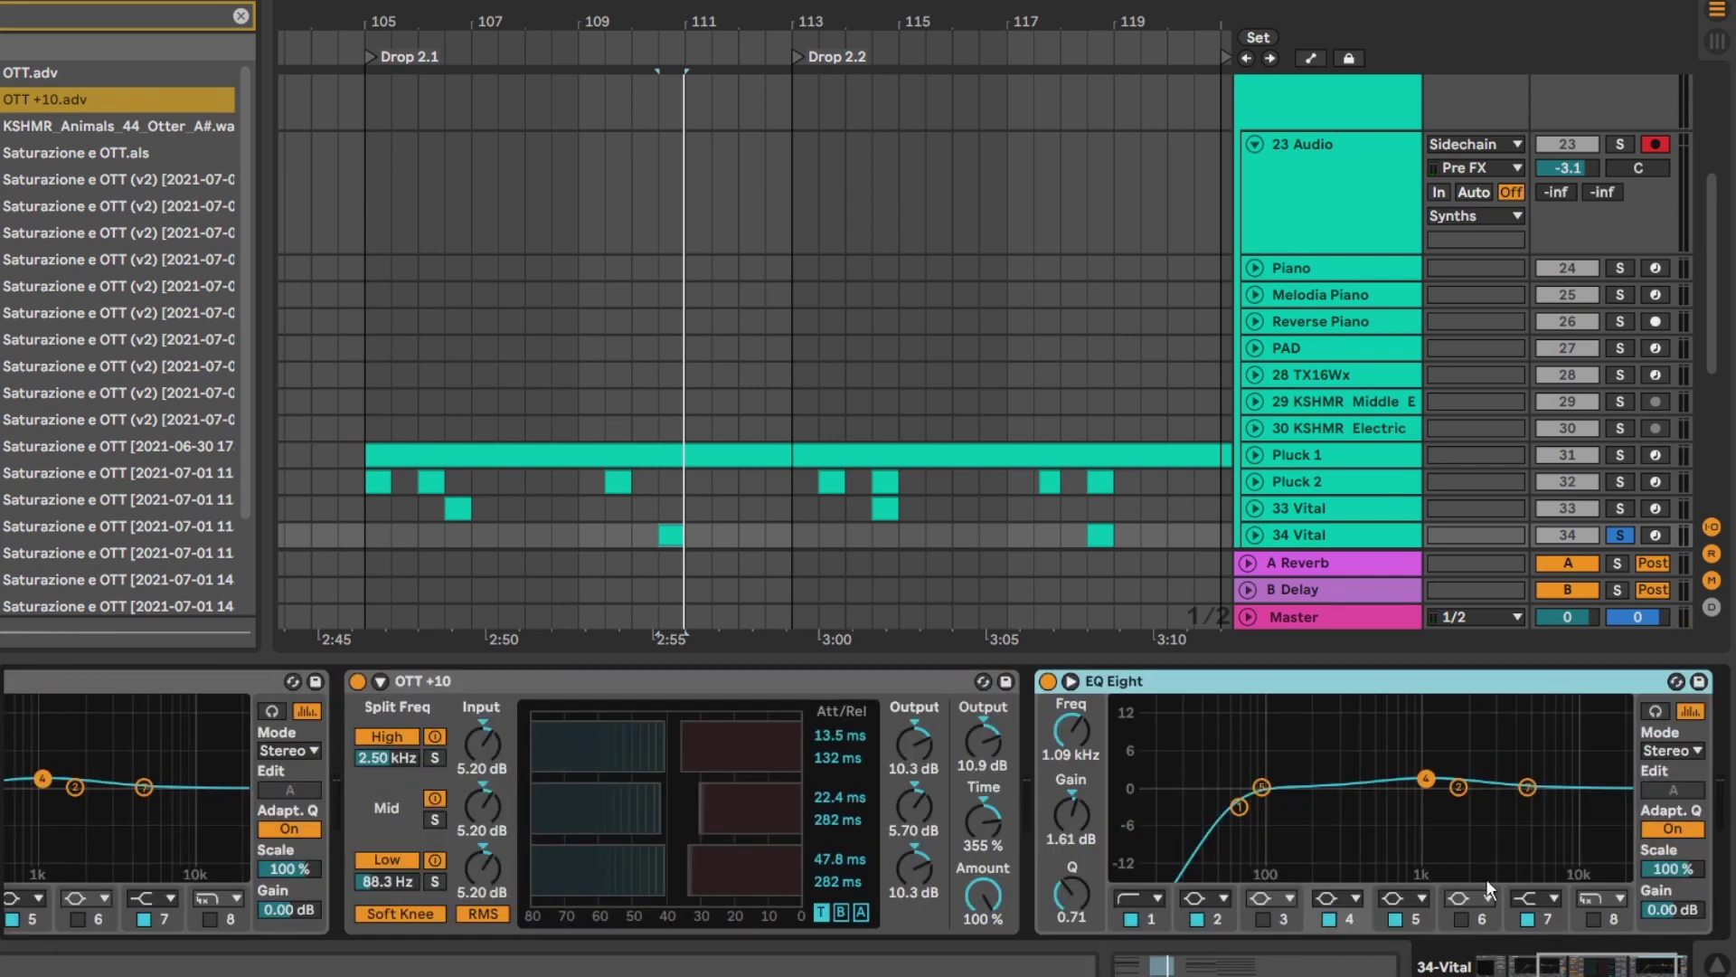
{"action": "key", "text": "space"}
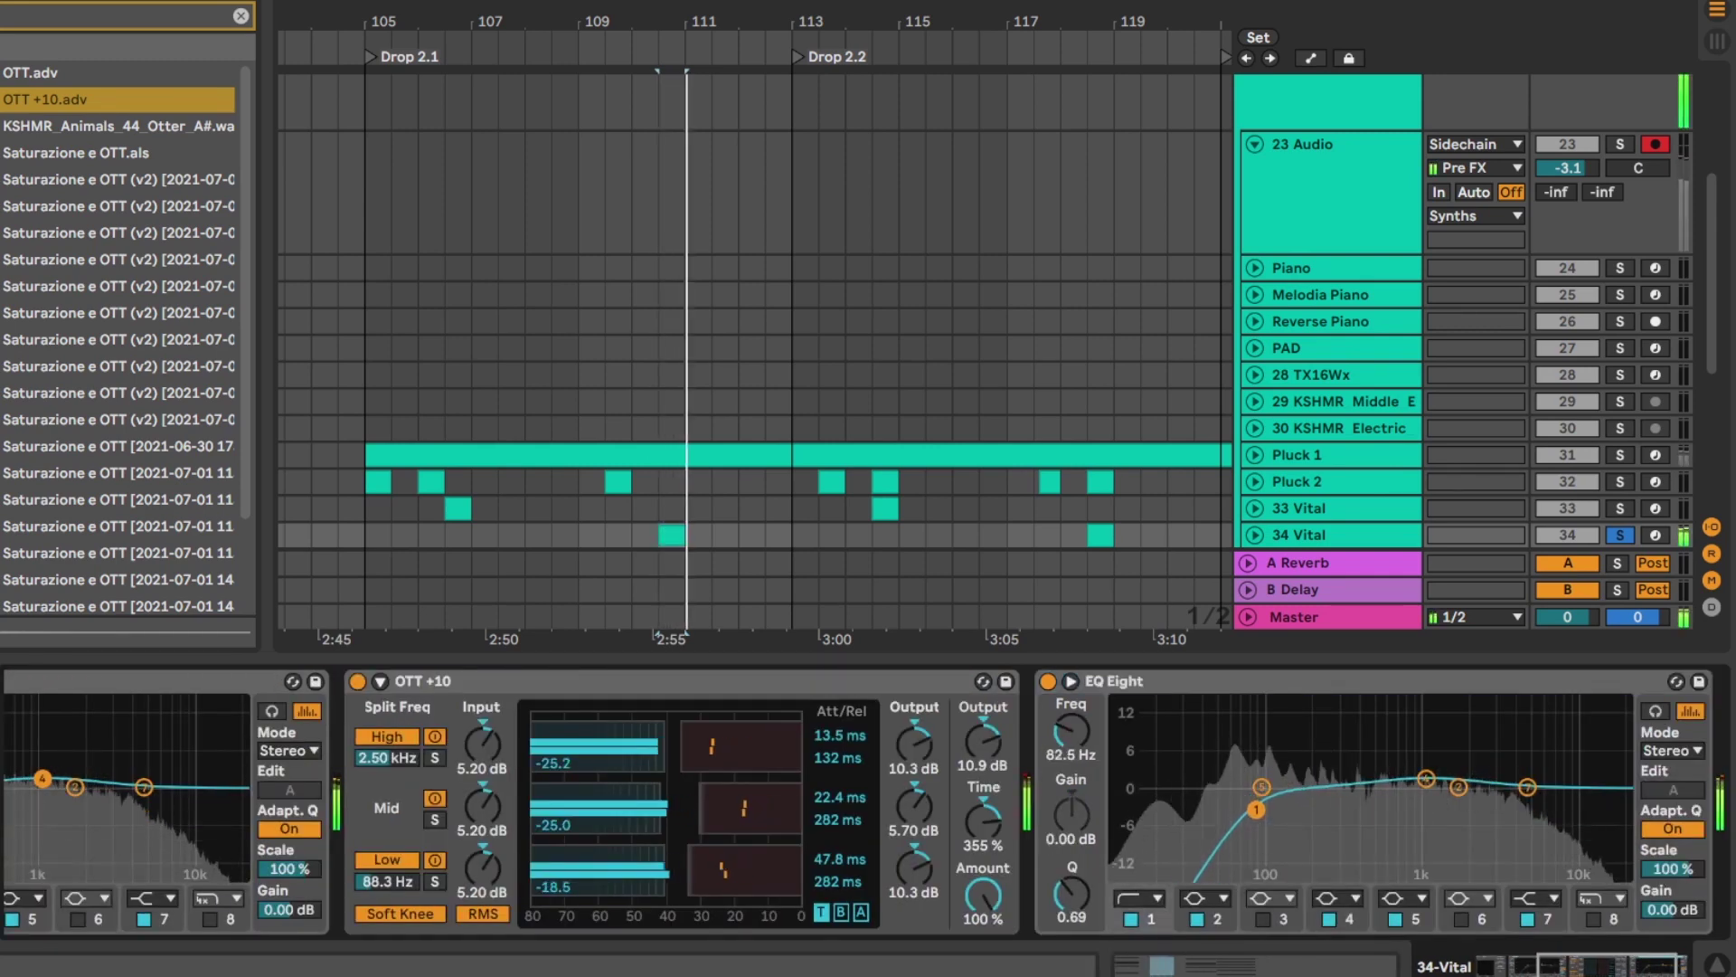
Step: Lower the low-cut band of the EQ Eight after OTT +10 to 66.7 Hz and compare the sound with both devices bypassed and active
{"action": "left_click_drag", "start_coordinate": [1271, 805], "coordinate": [1243, 810]}
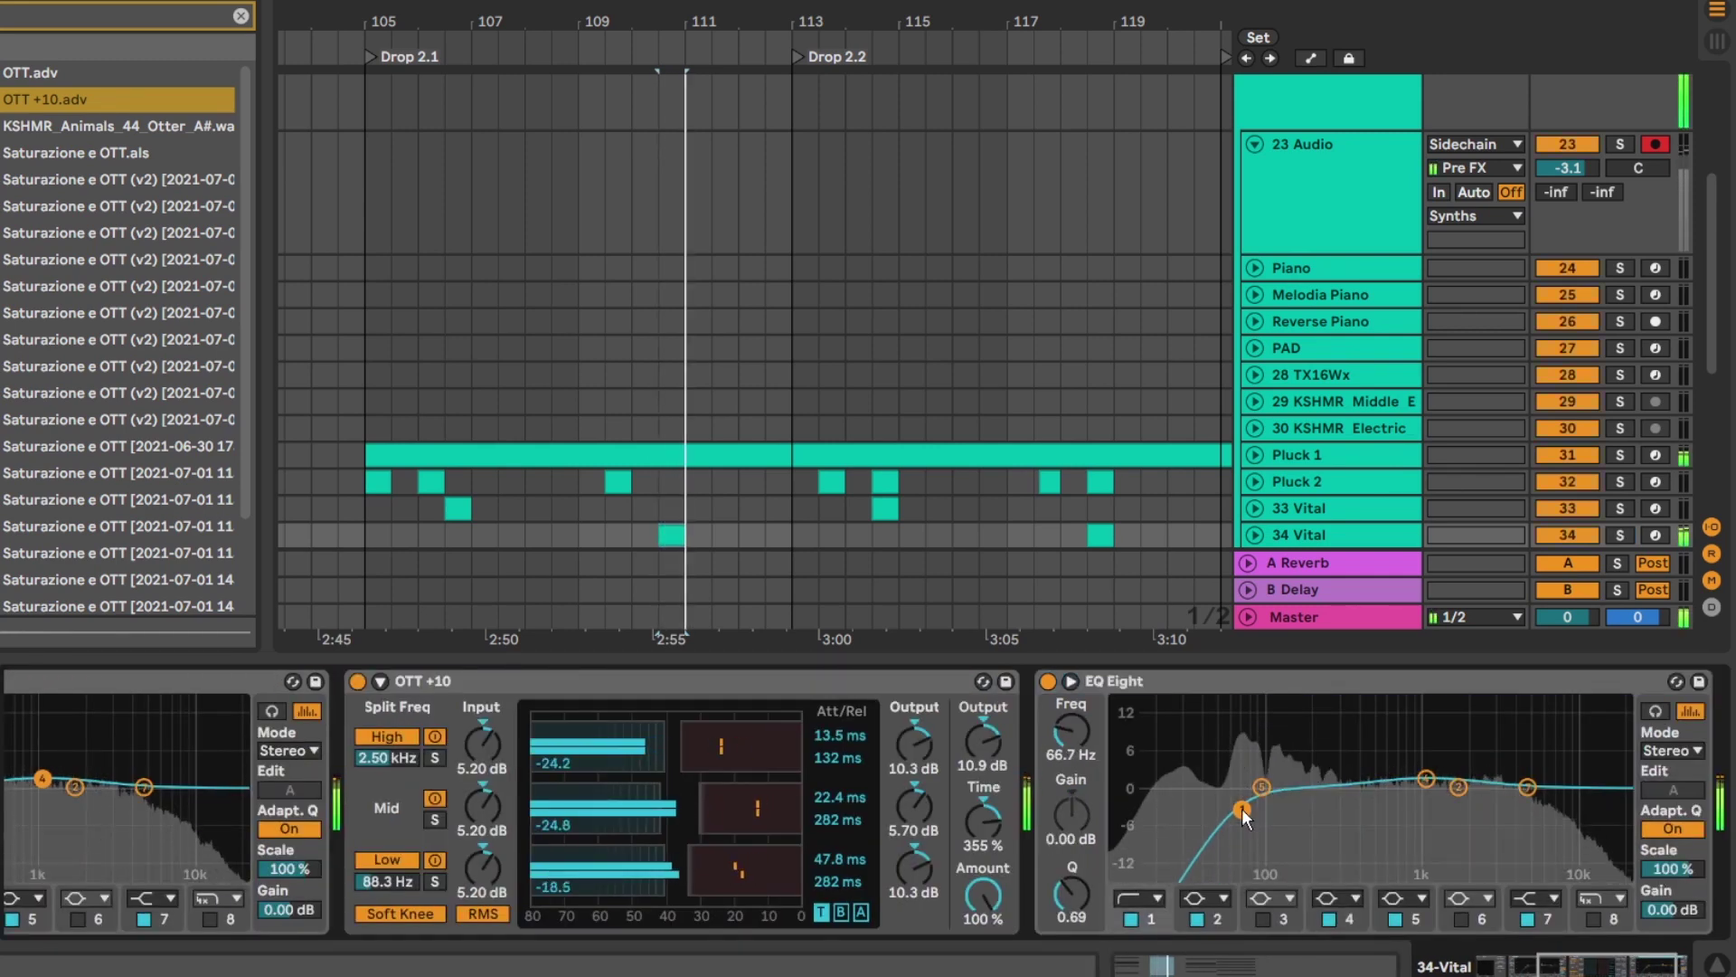
{"action": "left_click", "coordinate": [1212, 683]}
{"action": "left_click", "coordinate": [872, 680], "text": "shift"}
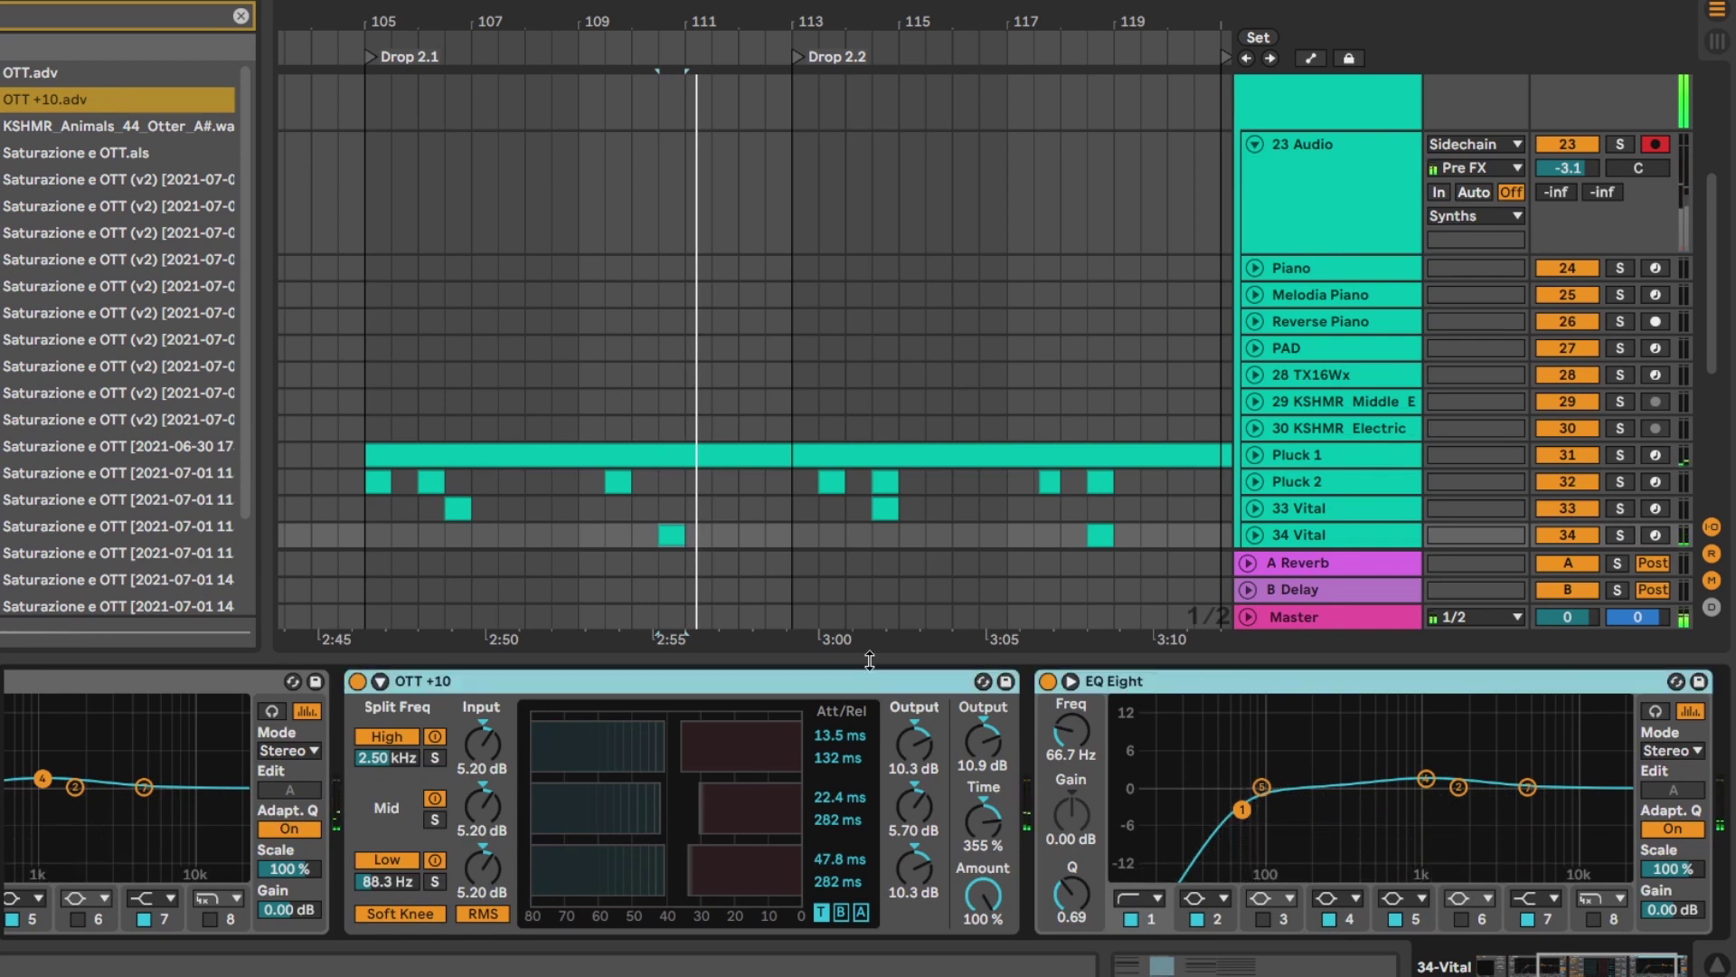
{"action": "key", "text": "0"}
{"action": "key", "text": "0"}
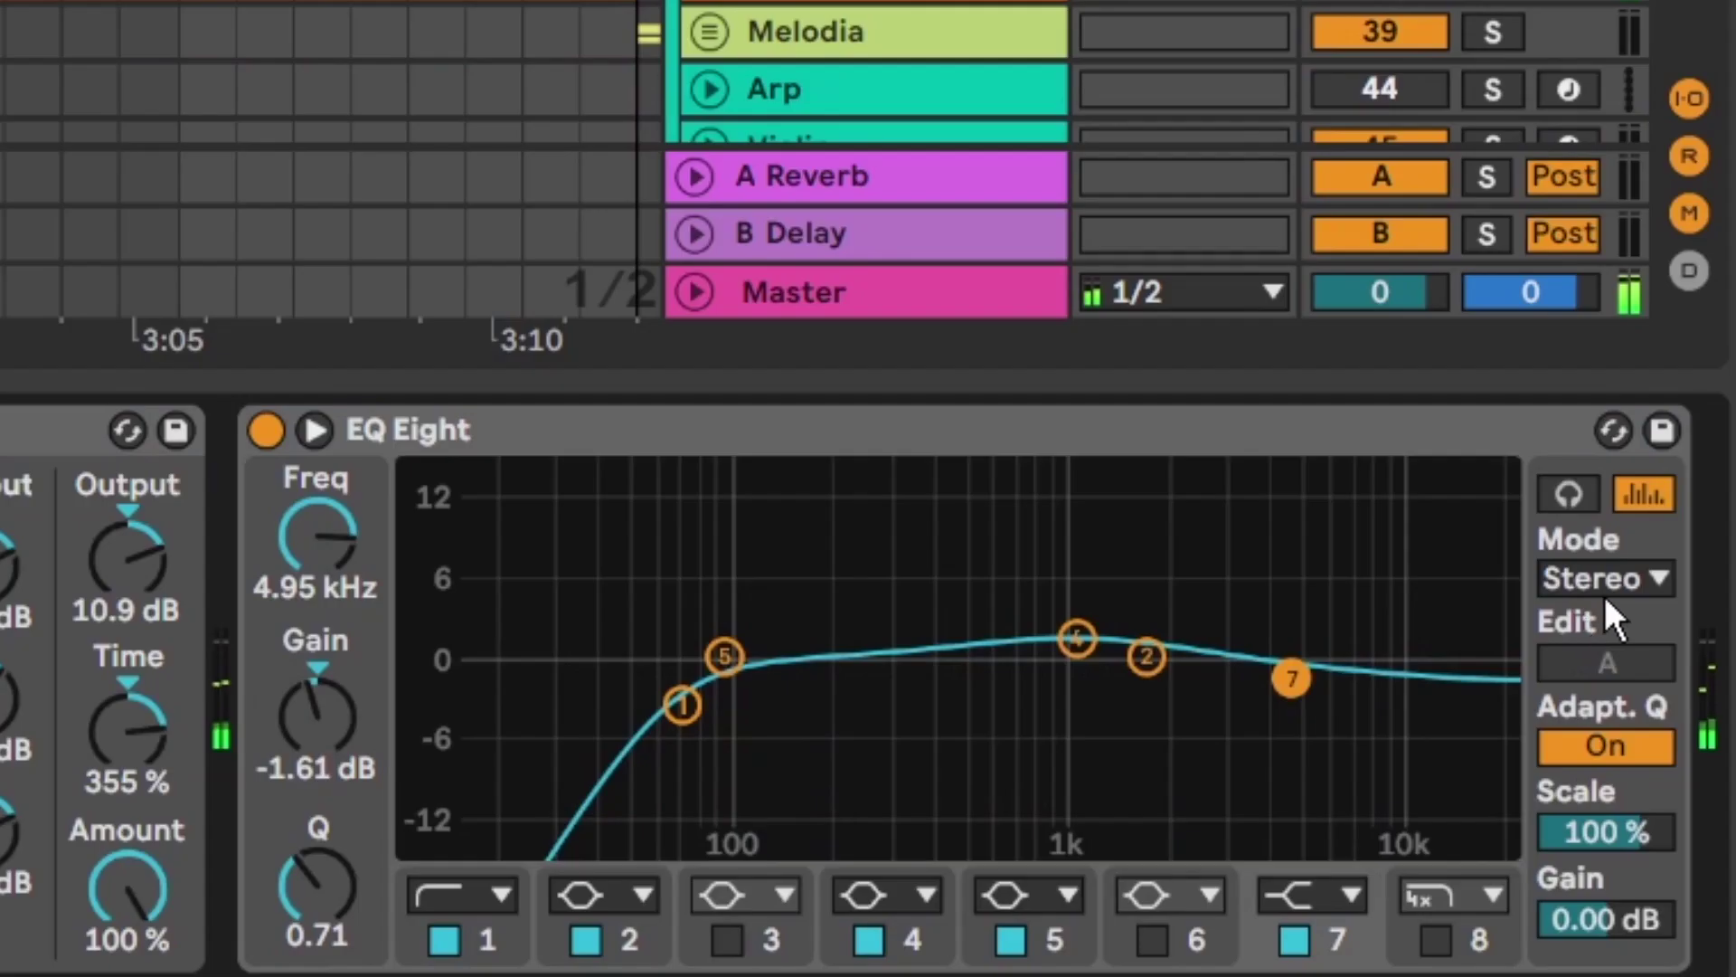
Step: Set that EQ Eight to M/S mode, move band 7 of the side channel to 1.35 kHz at -6.82 dB and play the 34 Vital clip
{"action": "left_click", "coordinate": [1605, 583]}
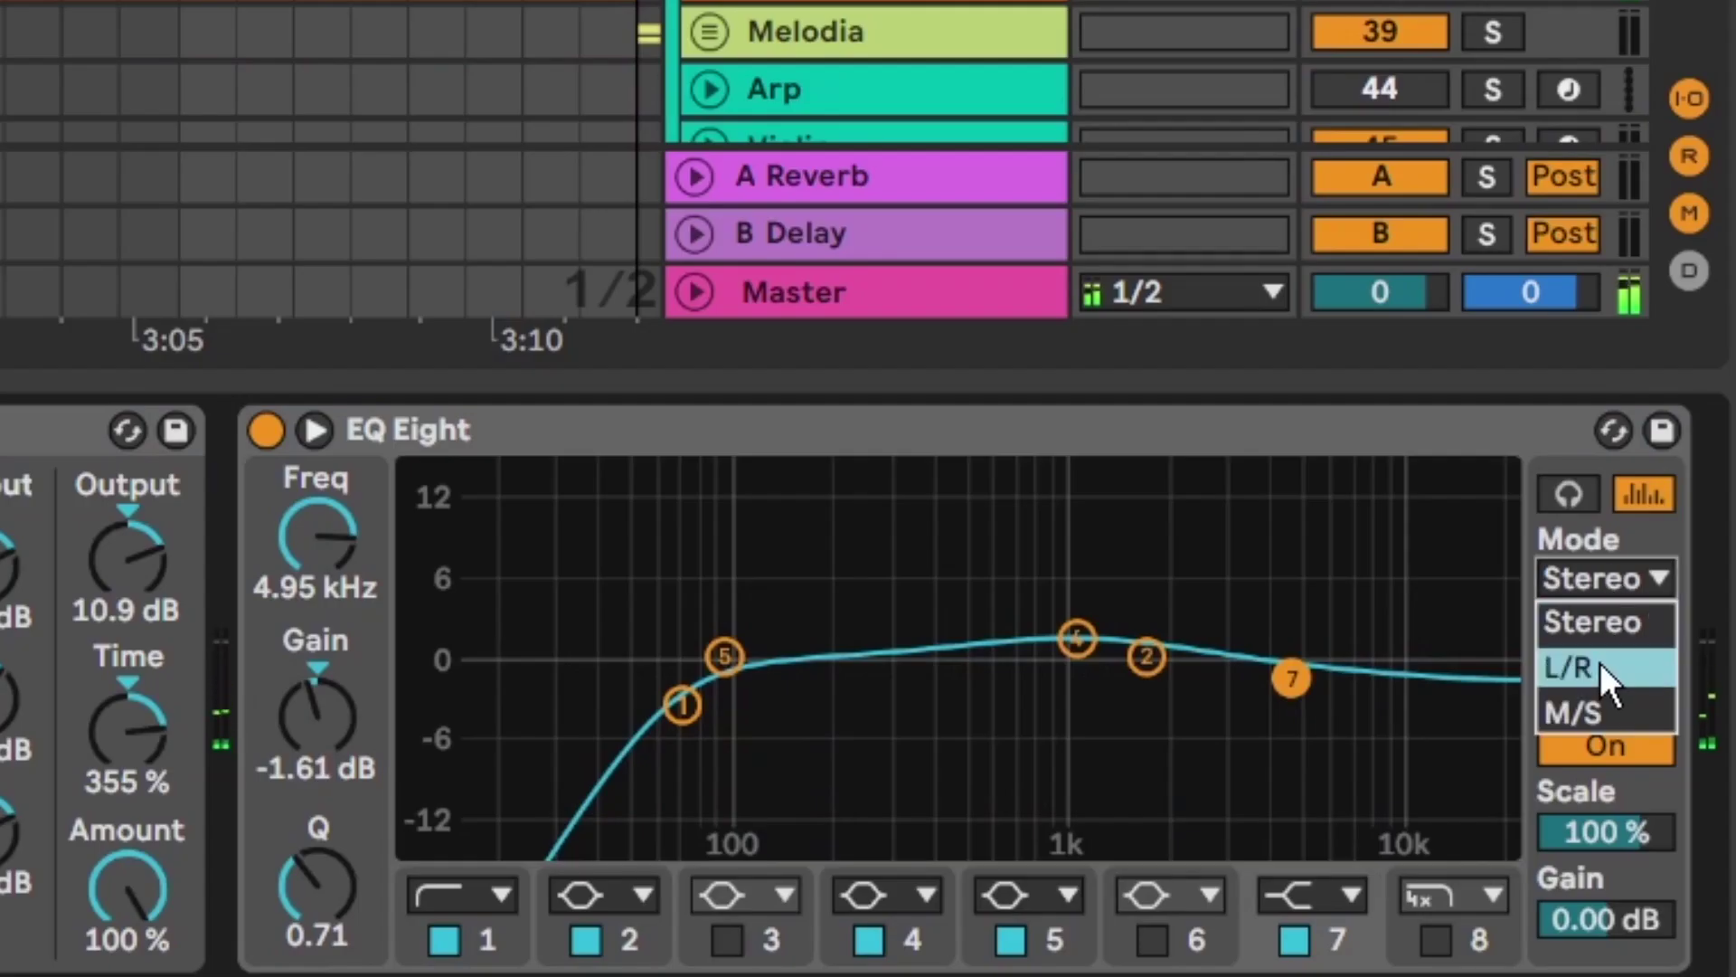
{"action": "left_click", "coordinate": [1615, 714]}
{"action": "right_click", "coordinate": [1398, 431]}
{"action": "left_click", "coordinate": [1212, 225]}
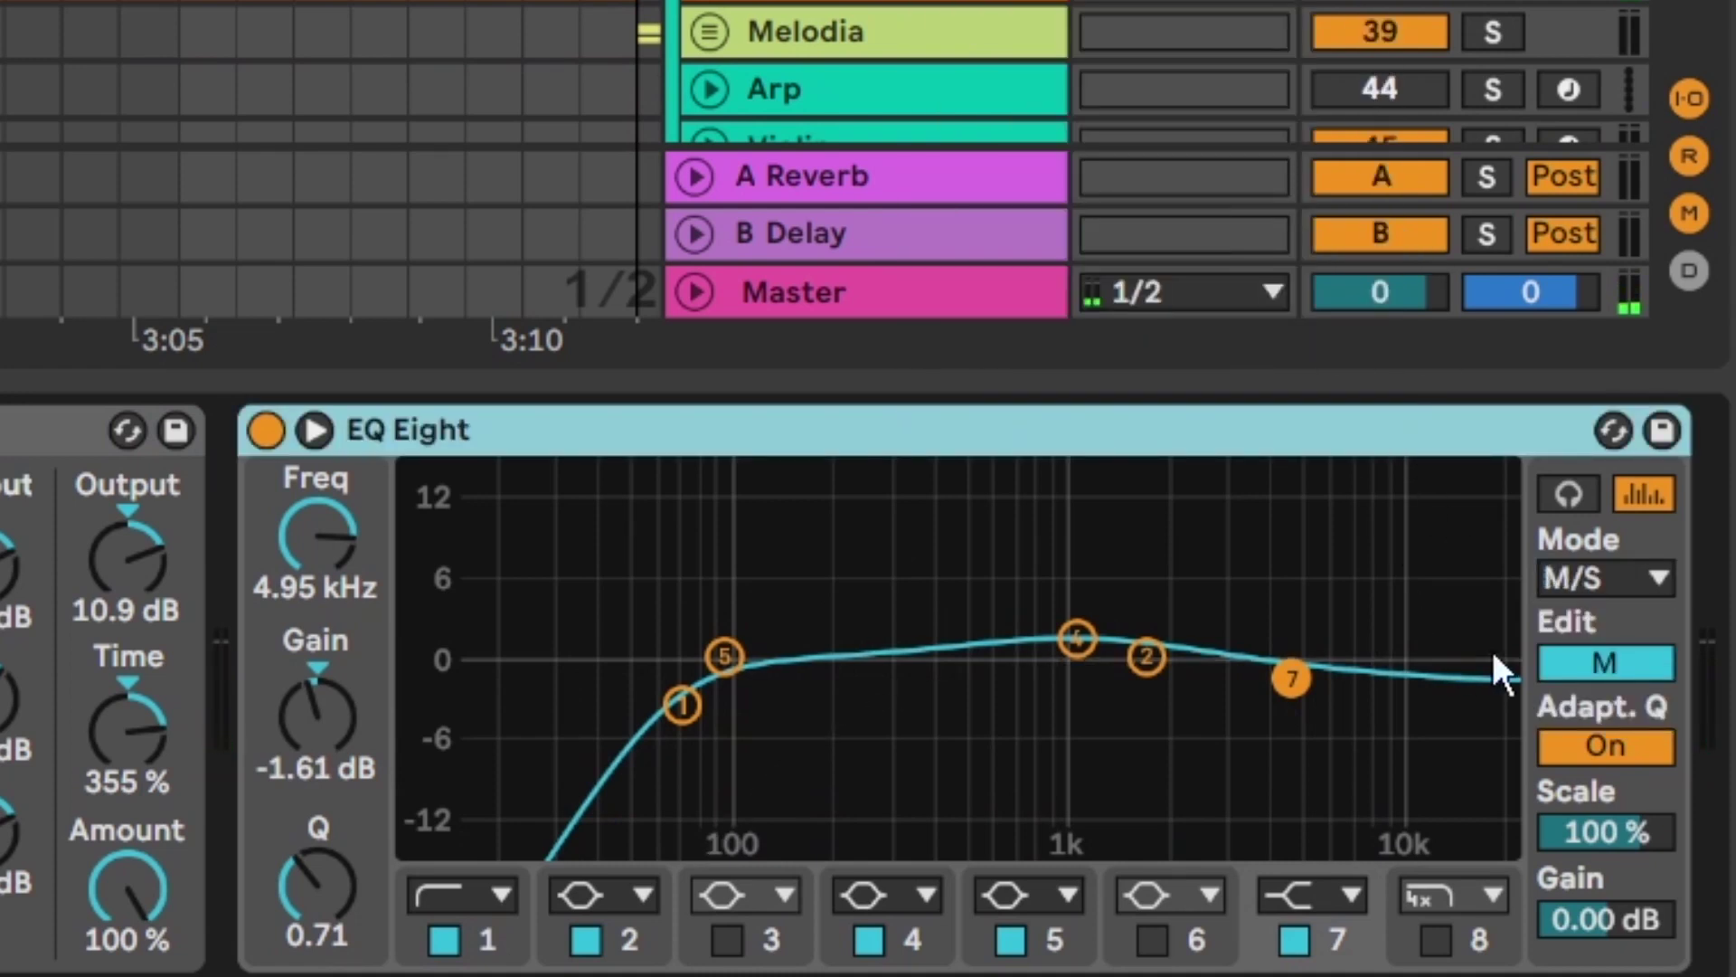
{"action": "left_click_drag", "start_coordinate": [1291, 678], "coordinate": [1108, 742]}
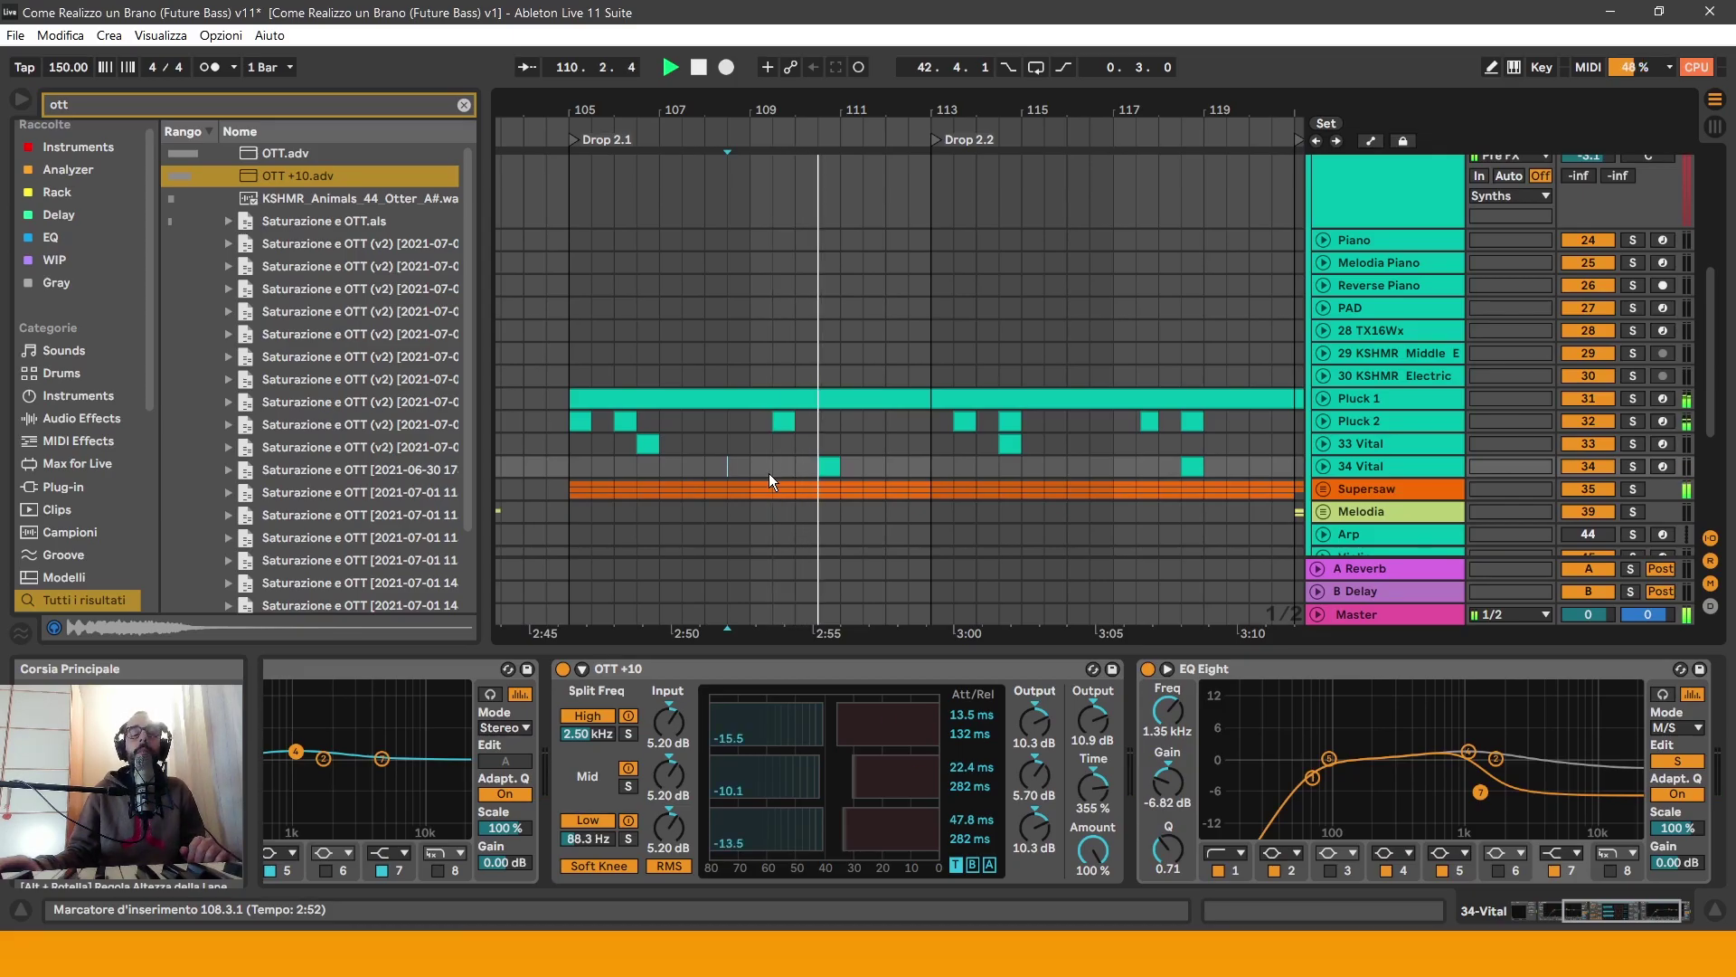
{"action": "key", "text": "space"}
{"action": "left_click", "coordinate": [838, 471]}
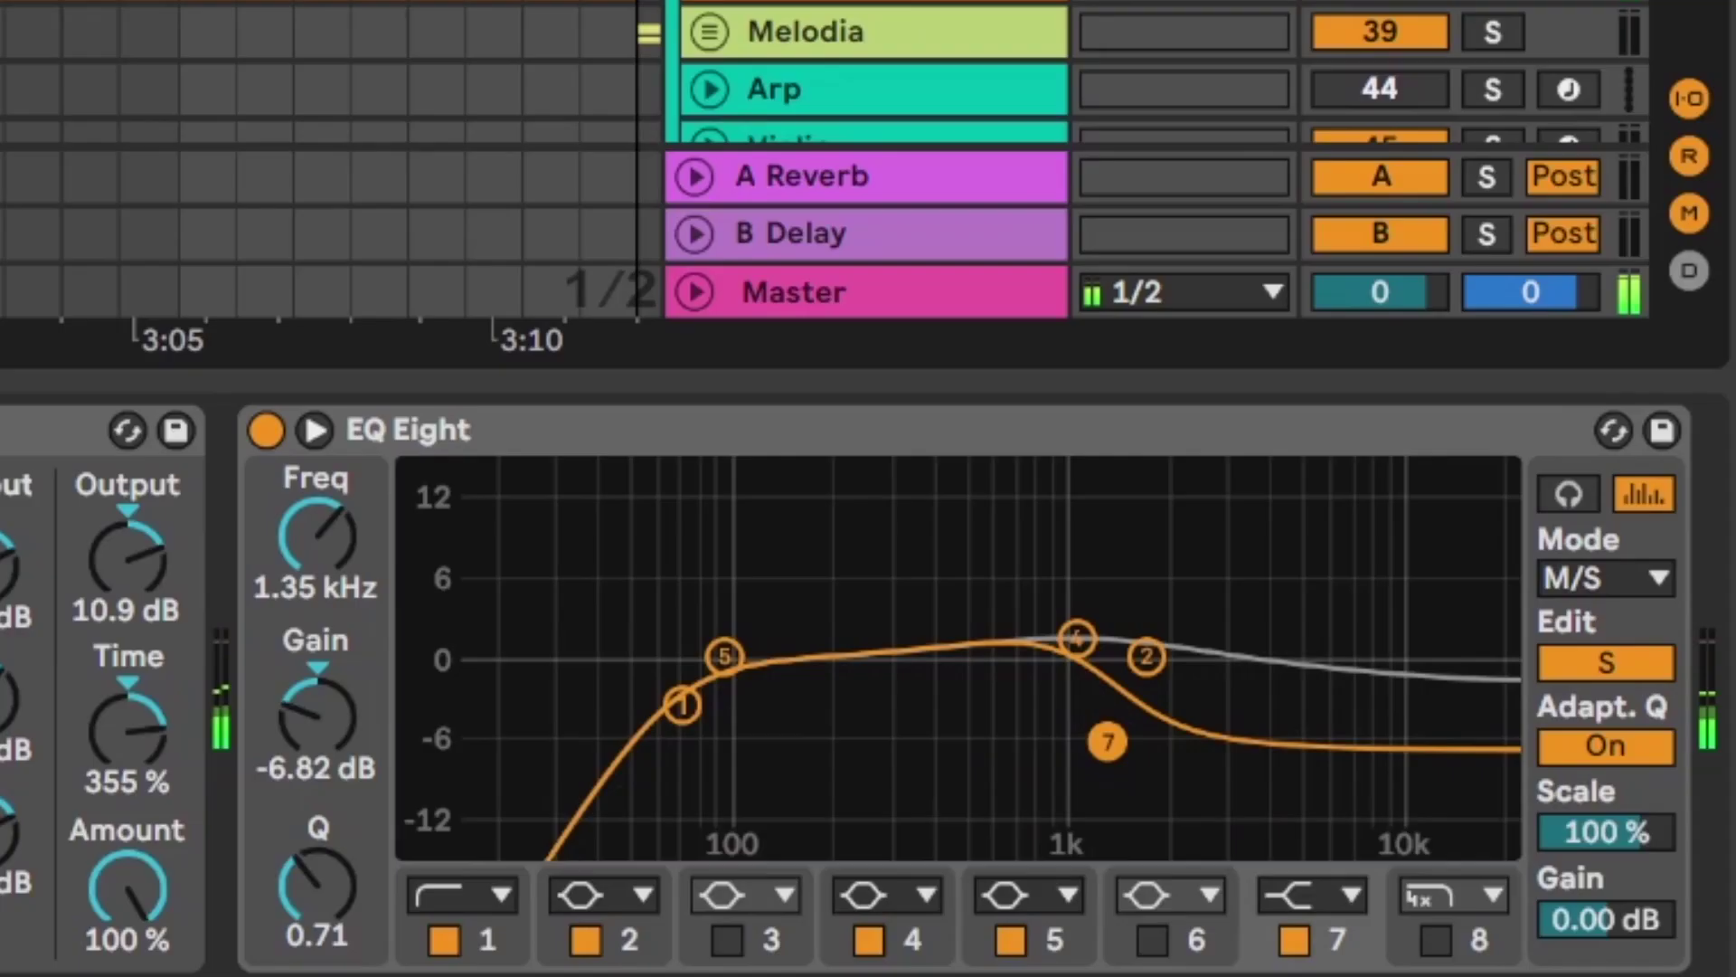
Step: Raise band 5 slightly on the EQ's side channel, and on the mid channel raise band 5 and lower band 1's cutoff
{"action": "left_click", "coordinate": [1328, 757]}
{"action": "left_click_drag", "start_coordinate": [1328, 758], "coordinate": [1328, 753]}
{"action": "left_click", "coordinate": [1678, 760]}
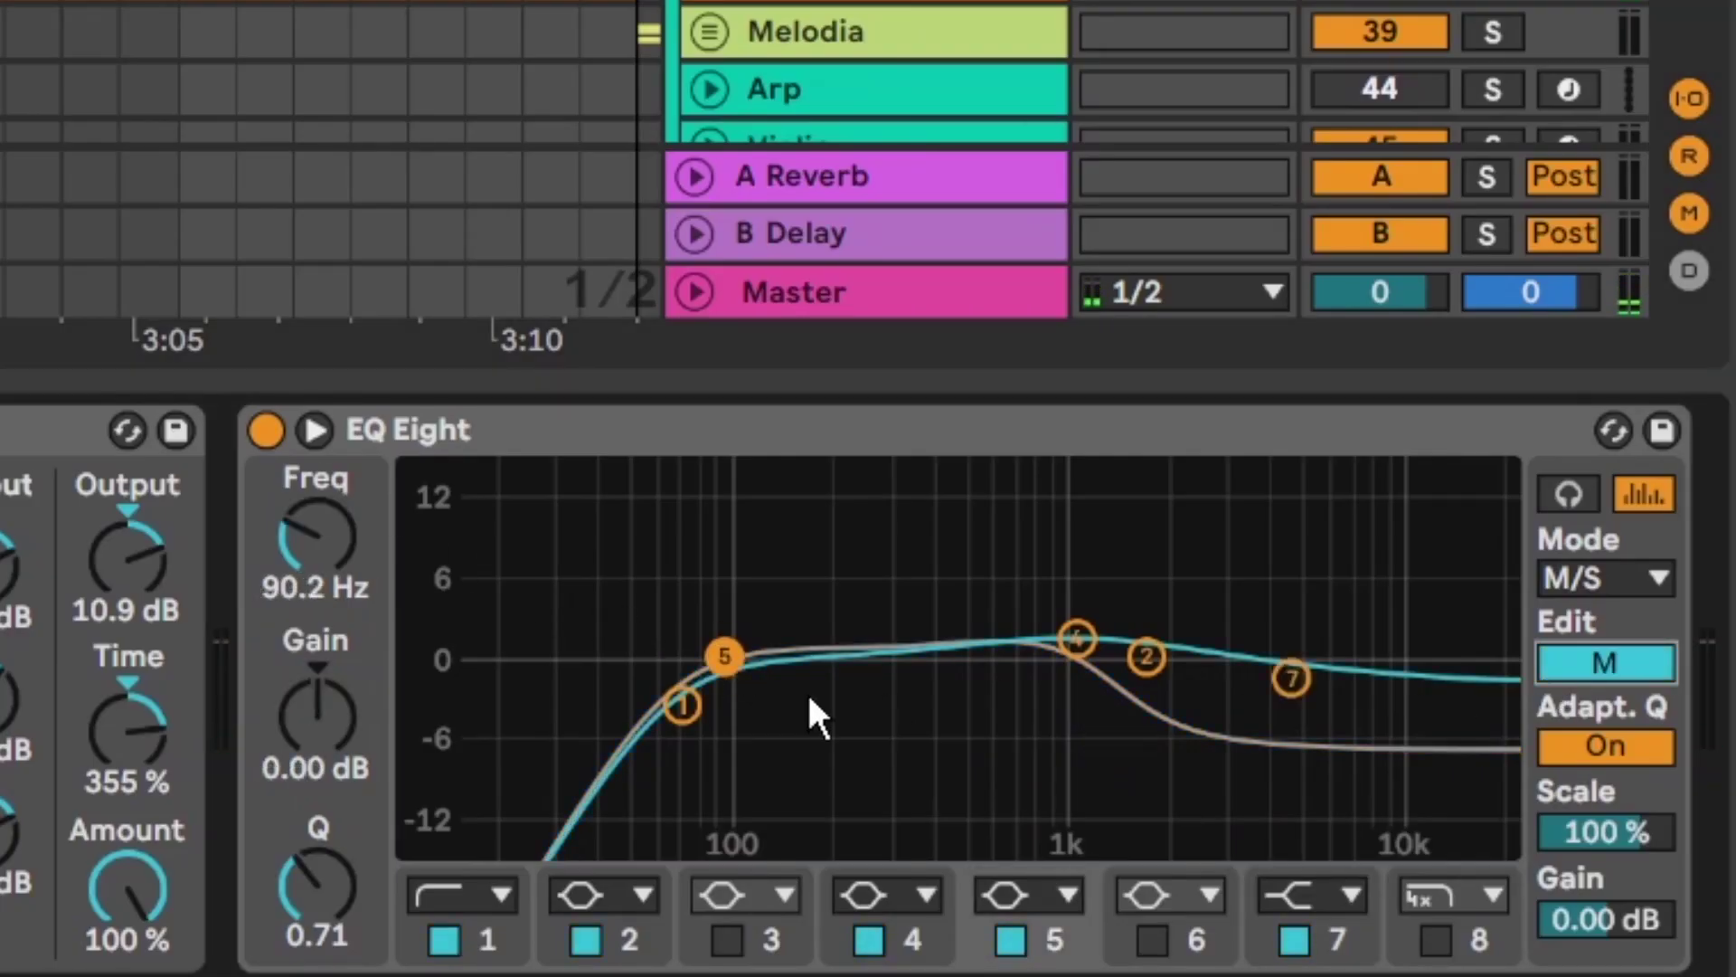
{"action": "key", "text": "space"}
{"action": "mouse_move", "coordinate": [726, 653]}
{"action": "left_mouse_down"}
{"action": "mouse_move", "coordinate": [907, 639]}
{"action": "mouse_move", "coordinate": [724, 628]}
{"action": "left_mouse_up"}
{"action": "mouse_move", "coordinate": [682, 706]}
{"action": "left_mouse_down"}
{"action": "mouse_move", "coordinate": [621, 702]}
{"action": "mouse_move", "coordinate": [659, 723]}
{"action": "left_mouse_up"}
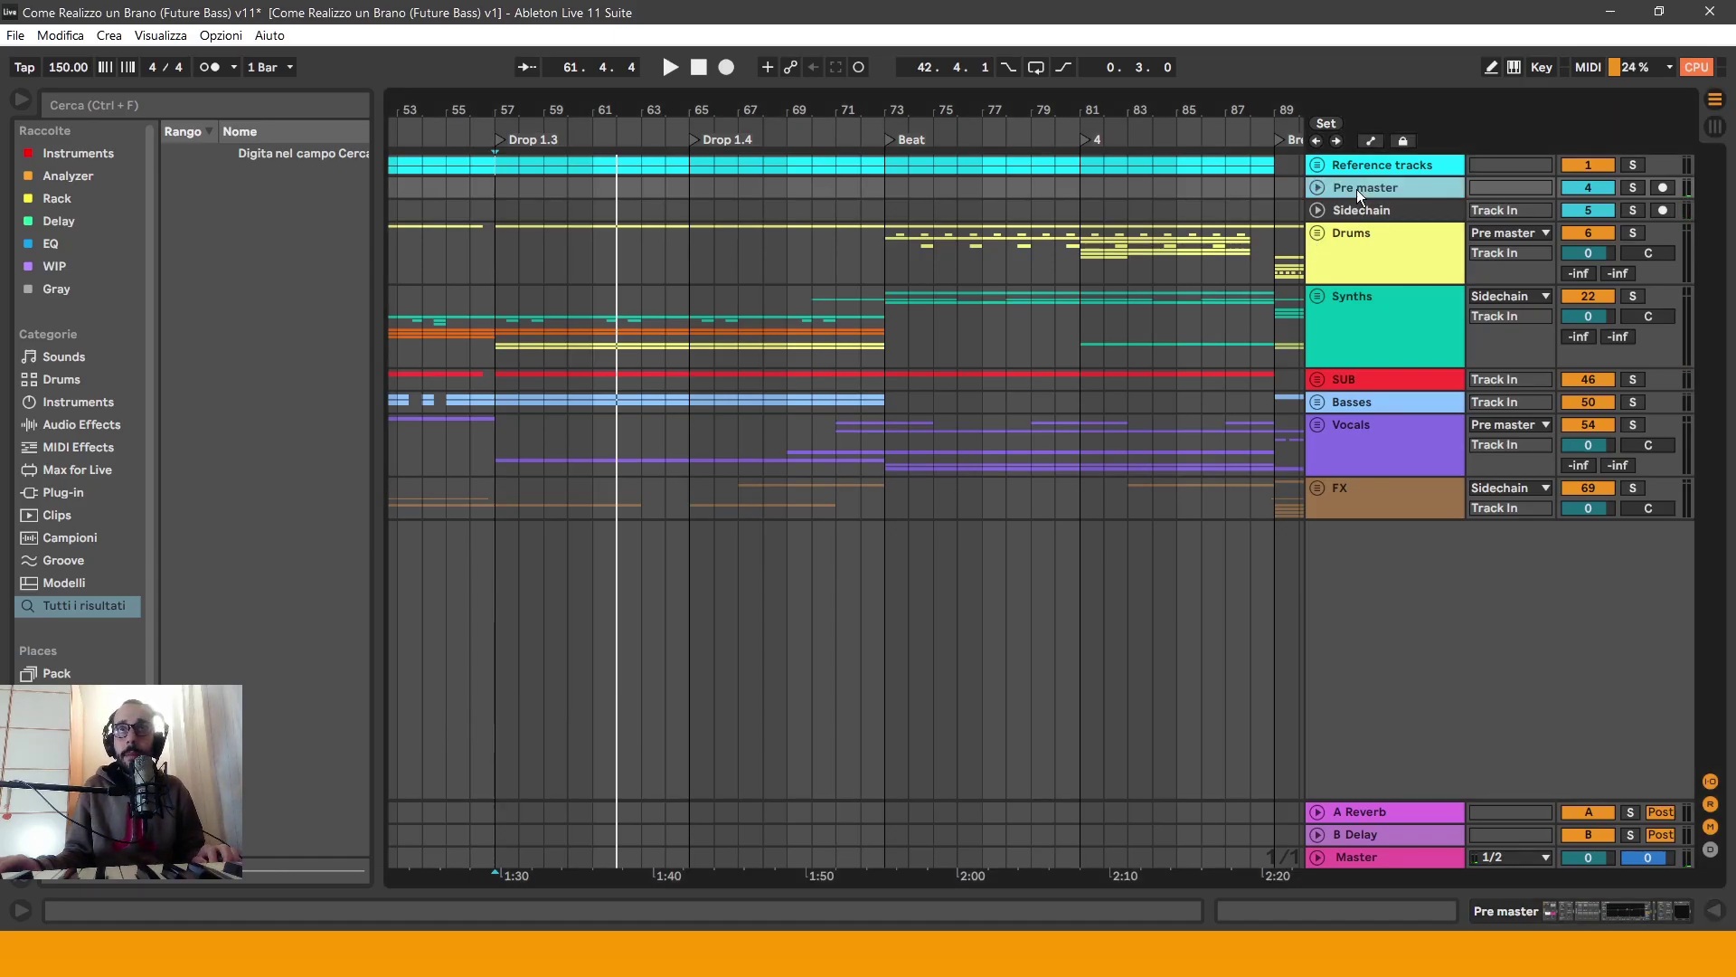
Step: Bring up the Pre master devices and fold and deactivate the EQ Eight, OTT, second Utility and GClip
{"action": "double_click", "coordinate": [1357, 188]}
{"action": "double_click", "coordinate": [1014, 669]}
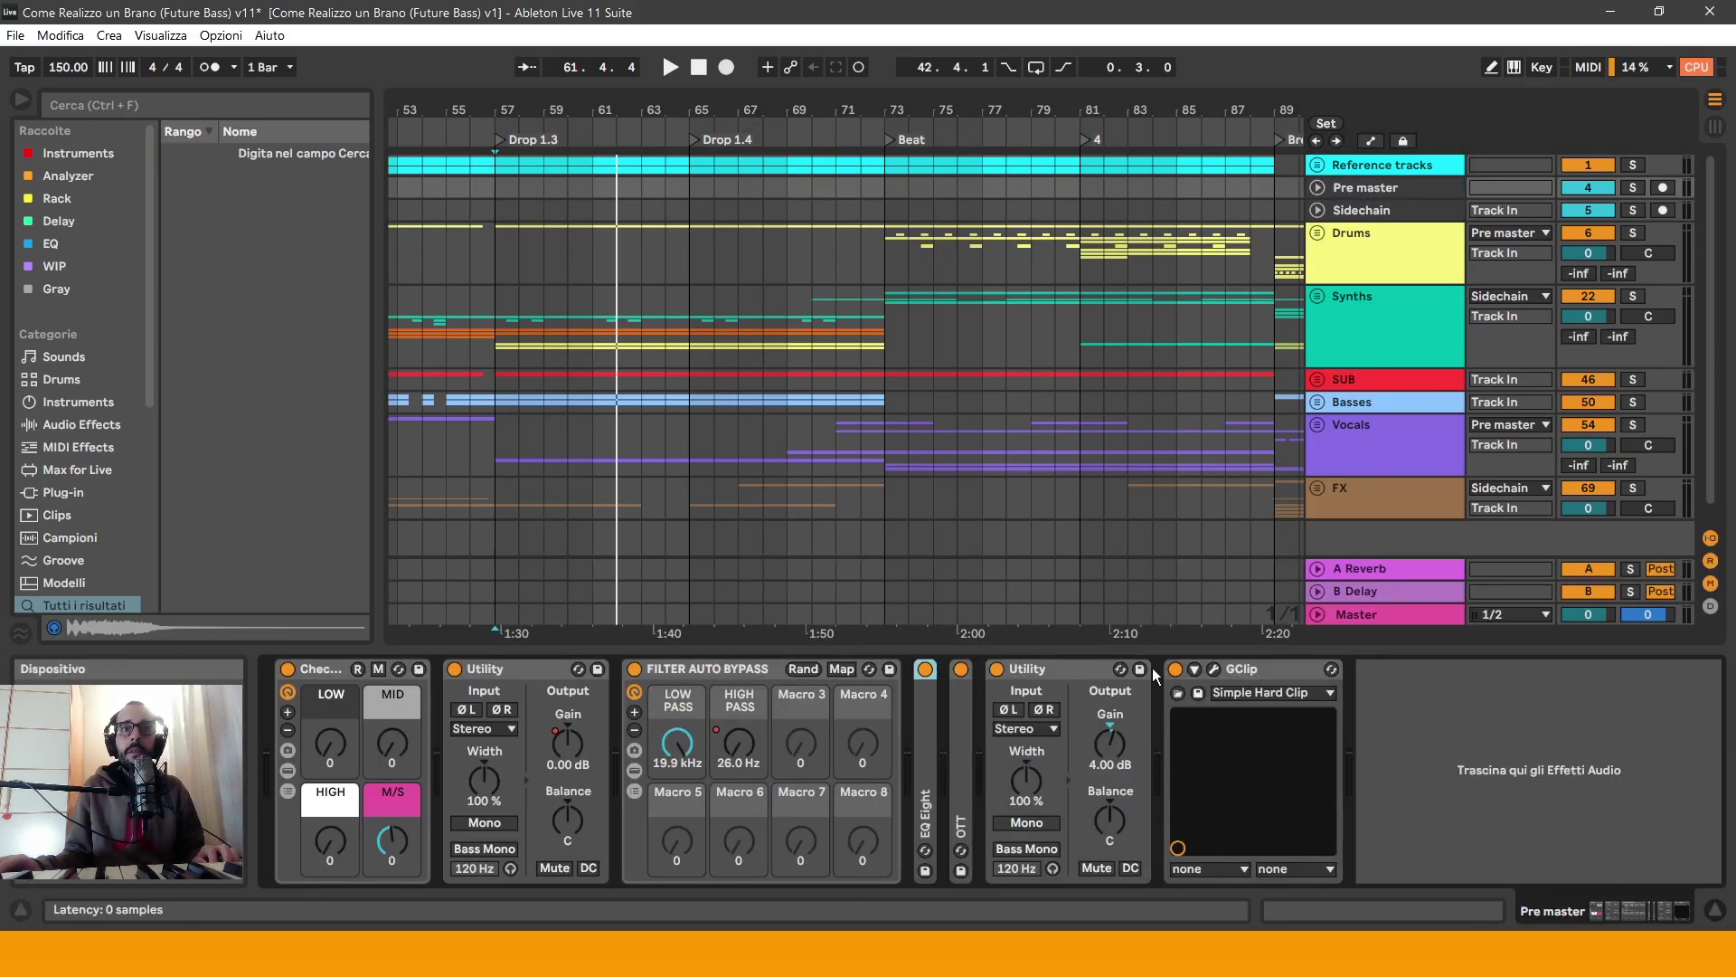
{"action": "double_click", "coordinate": [1083, 666]}
{"action": "double_click", "coordinate": [1093, 669]}
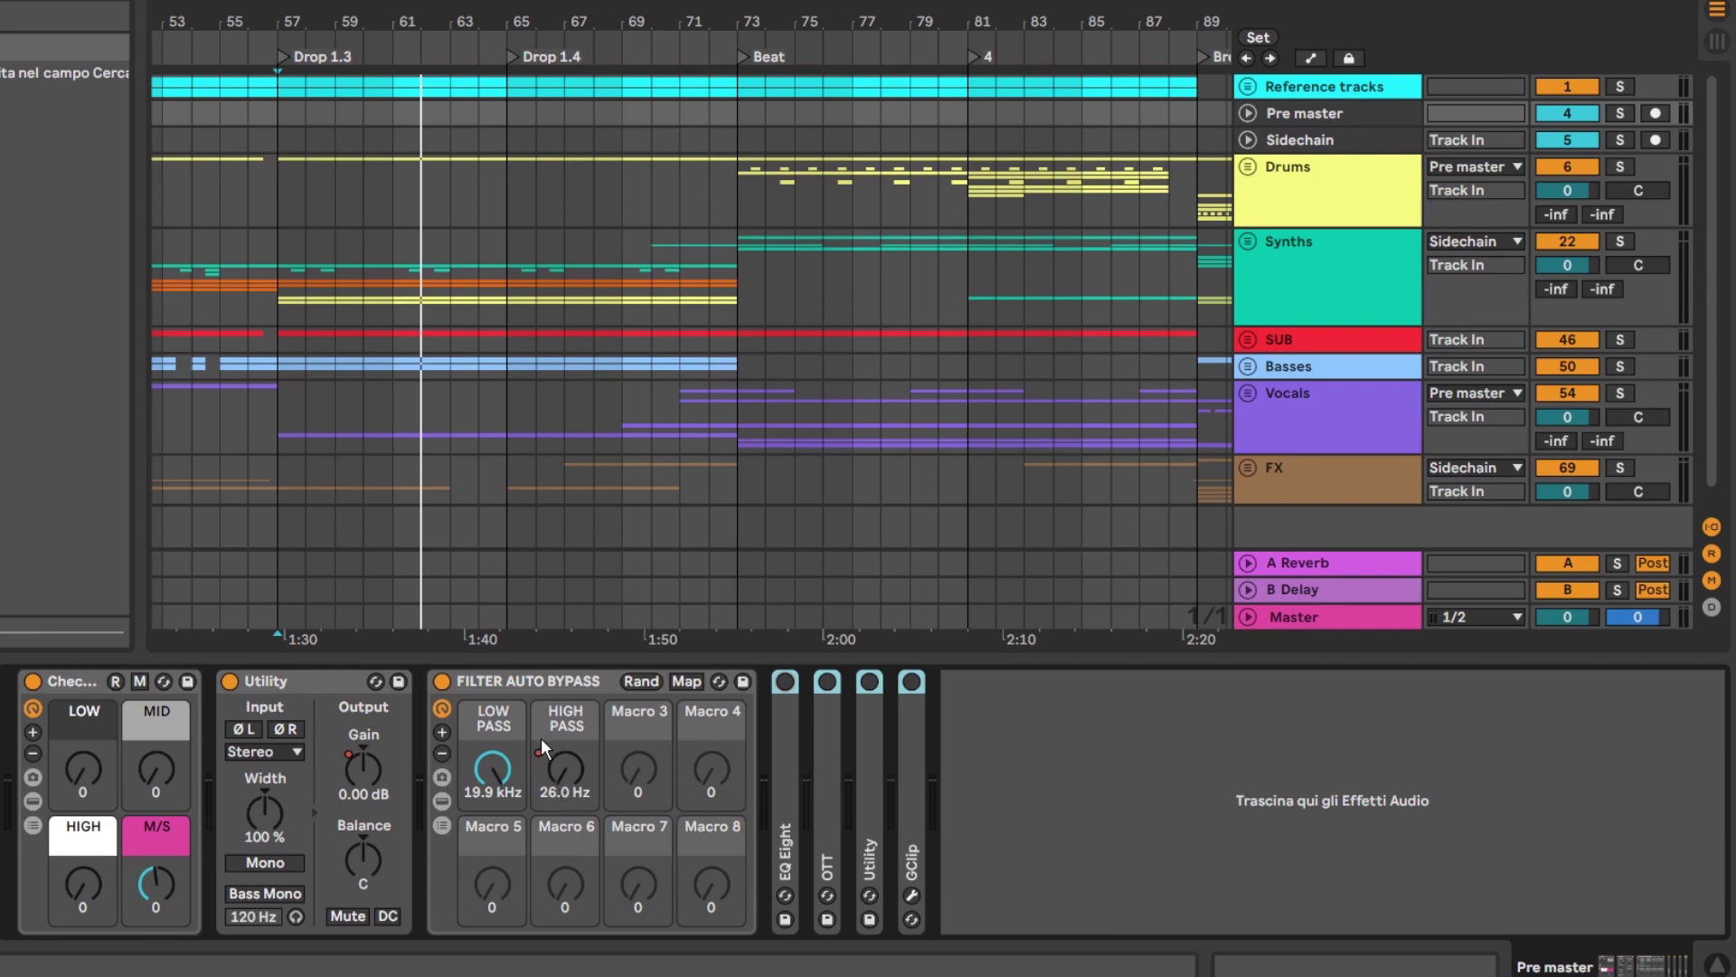
Step: Play the arrangement from the start of the Beat section at bar 73 and listen to it without the Pre master processing
{"action": "key", "text": "minus"}
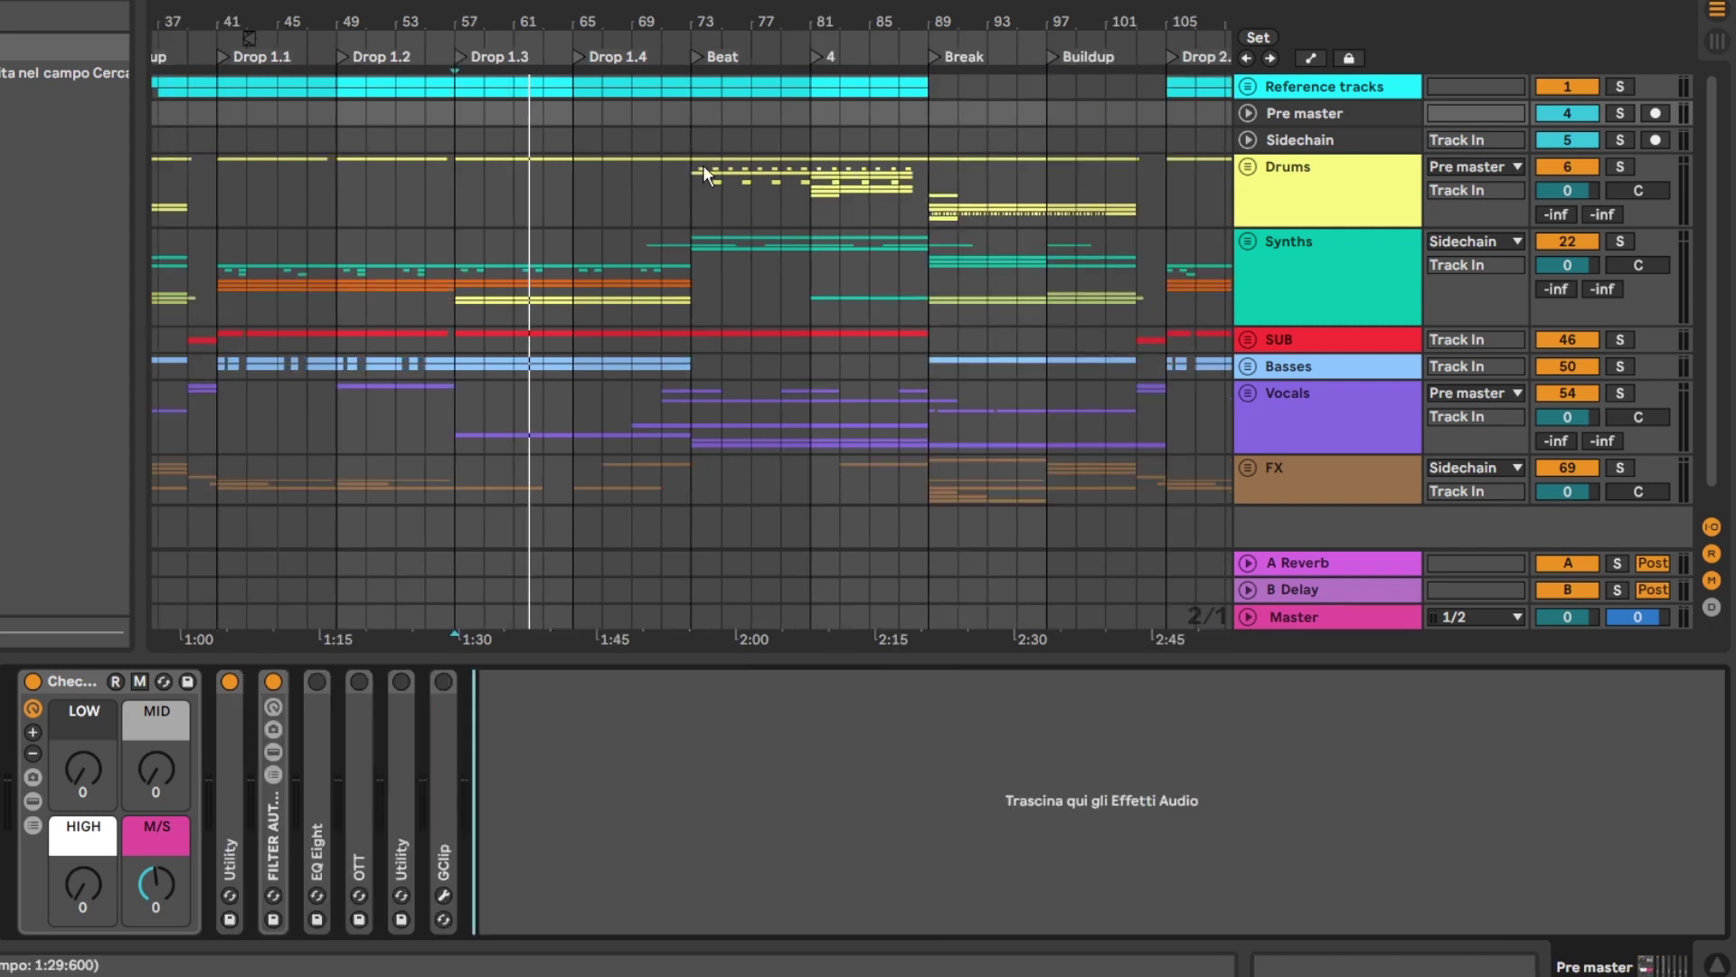
{"action": "left_click", "coordinate": [689, 121]}
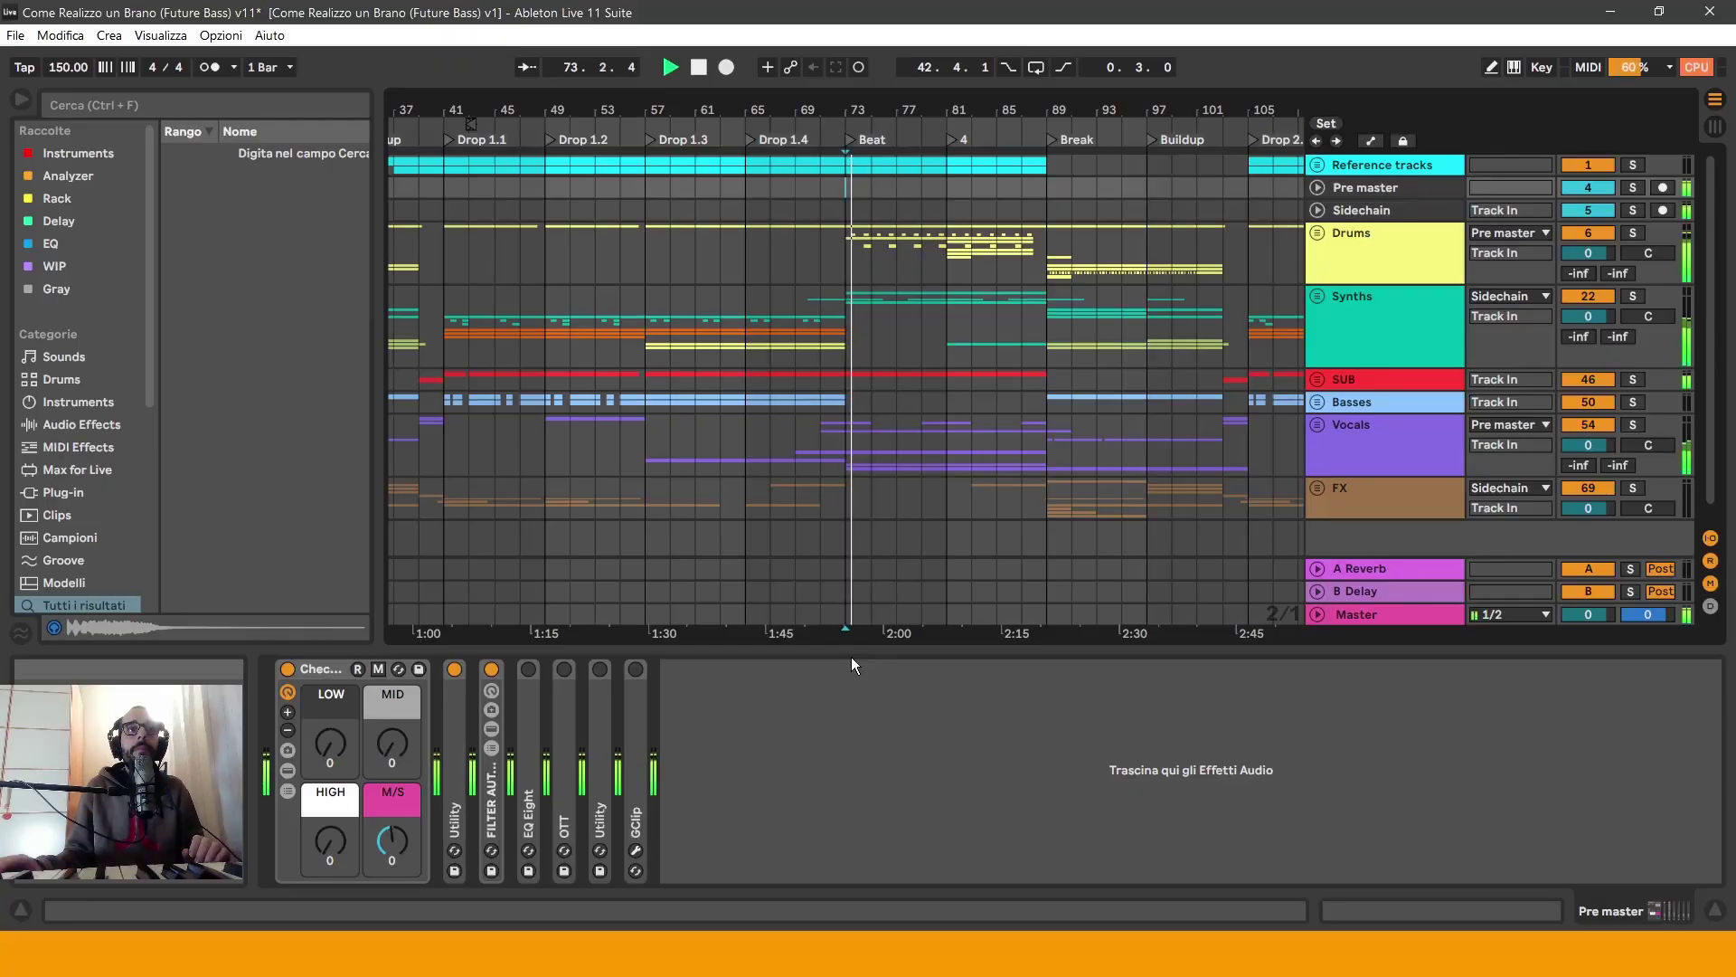
{"action": "key", "text": "space"}
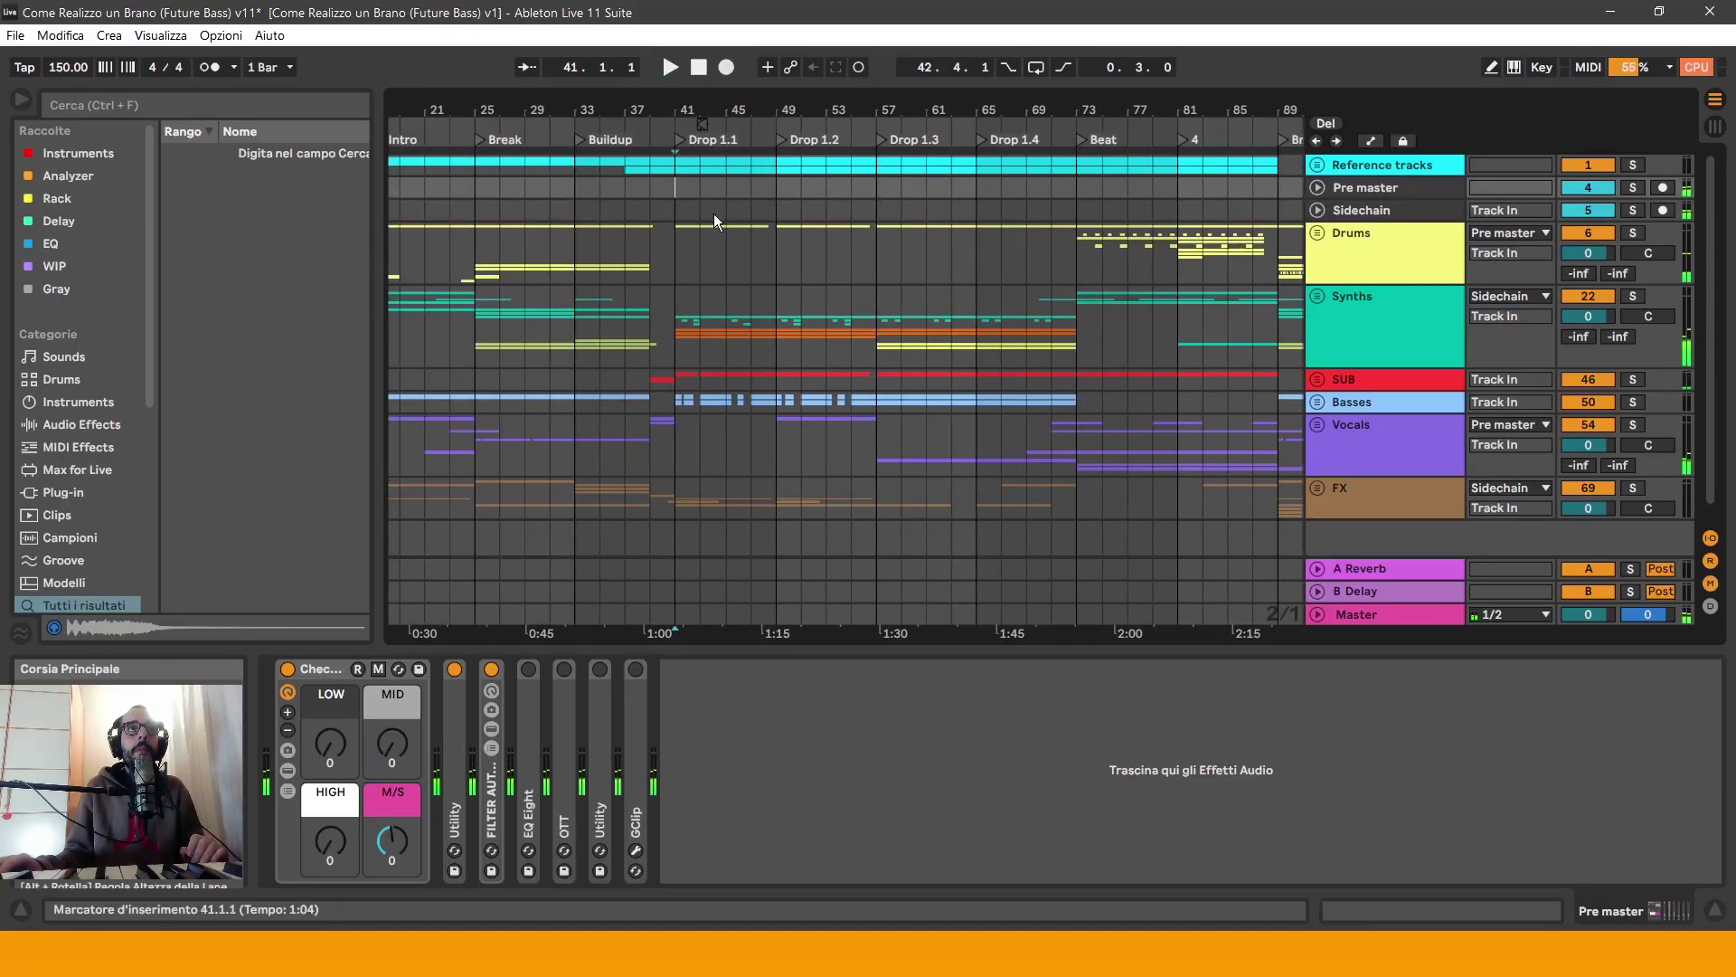
Step: Play Drop 1.1 and loop its eight bars from bar 41 to bar 49
{"action": "left_click_drag", "start_coordinate": [687, 198], "coordinate": [744, 194]}
{"action": "key", "text": "space"}
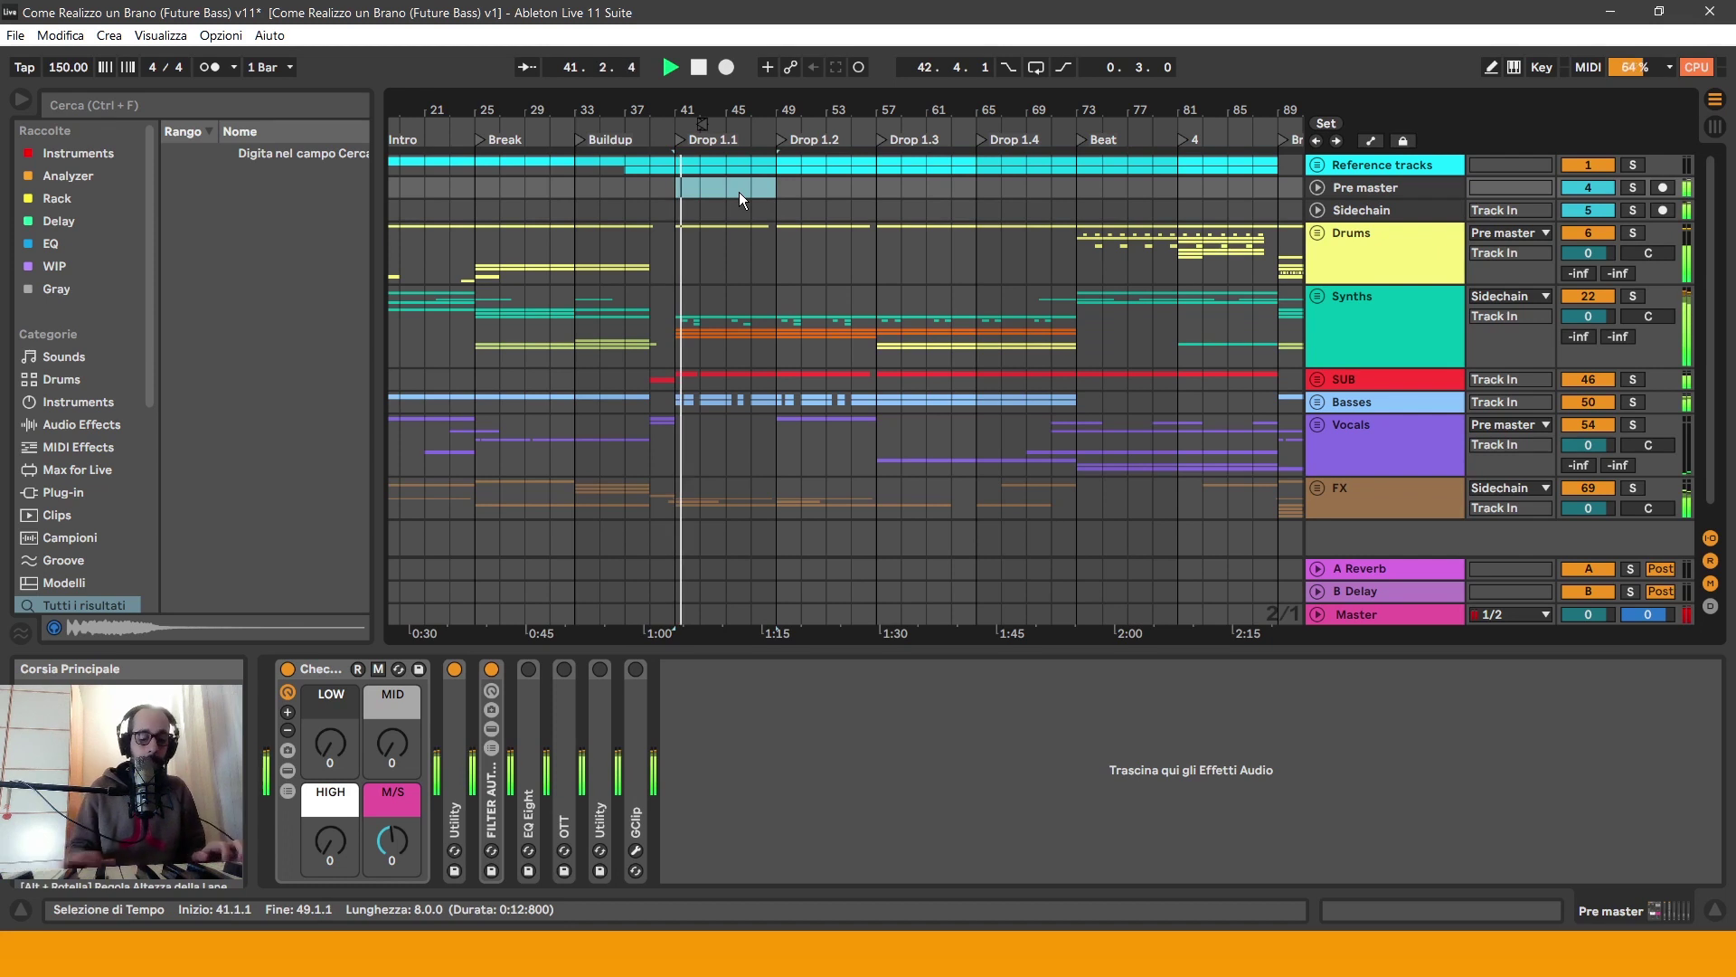
{"action": "key", "text": "ctrl+l"}
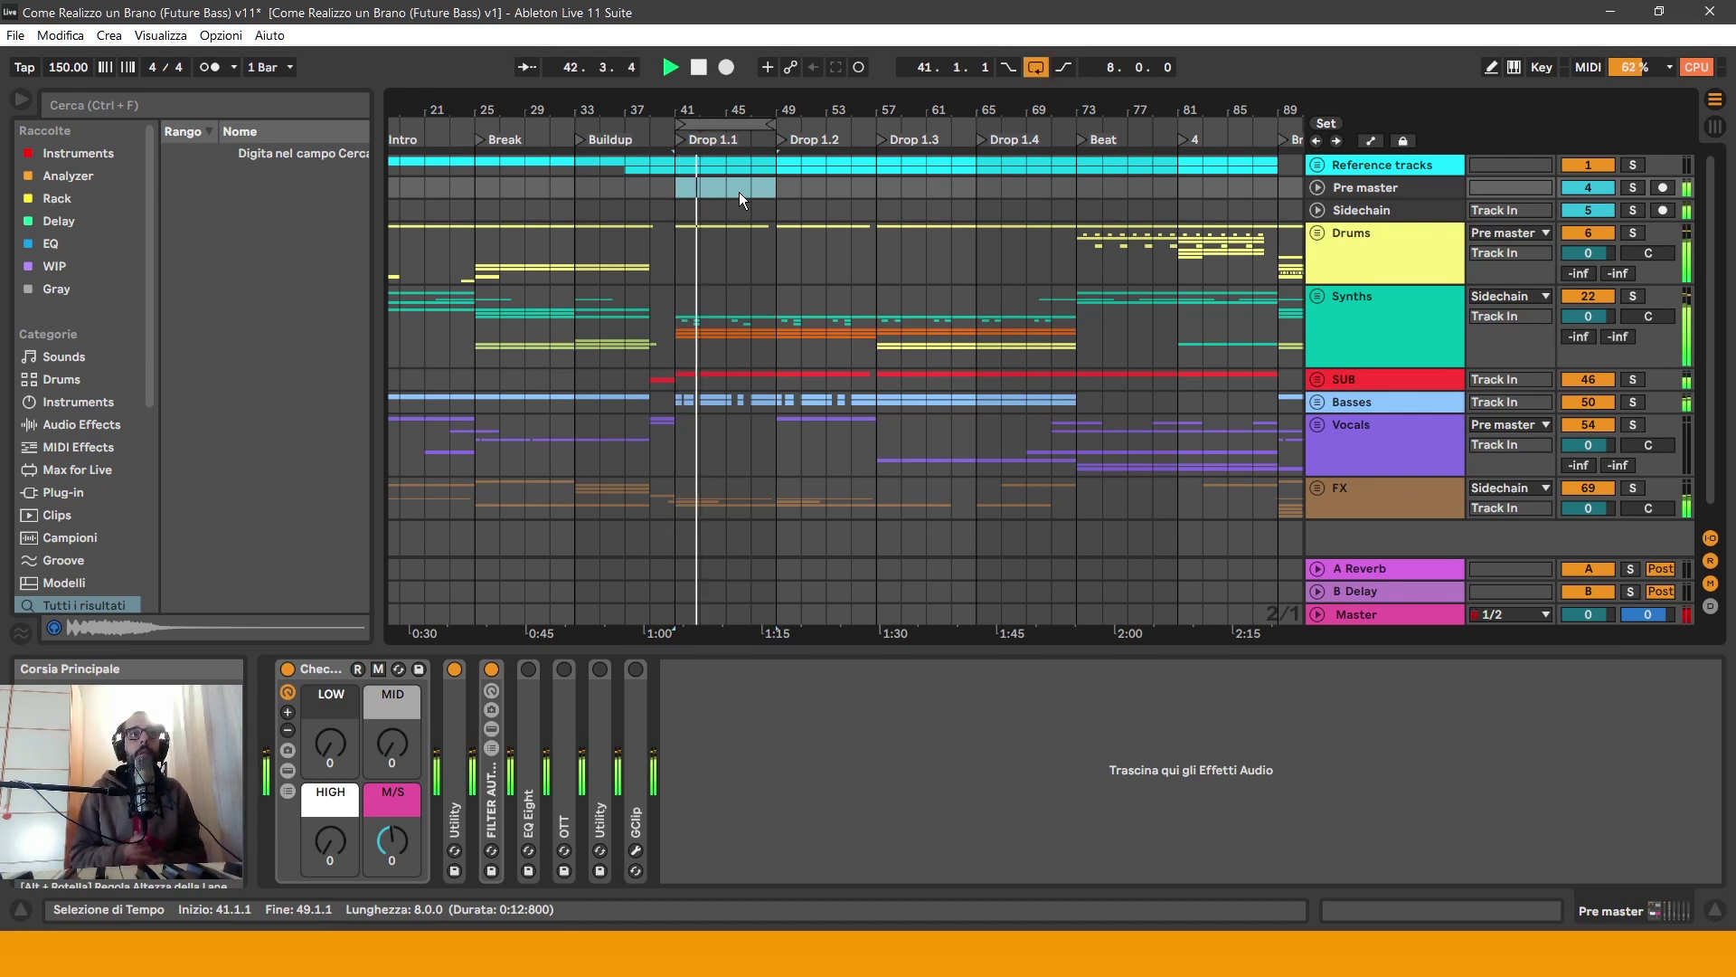
Step: Check the peak levels of the Pre master, the groups and the Master in the Session View mixer during the loop
{"action": "left_click", "coordinate": [778, 704]}
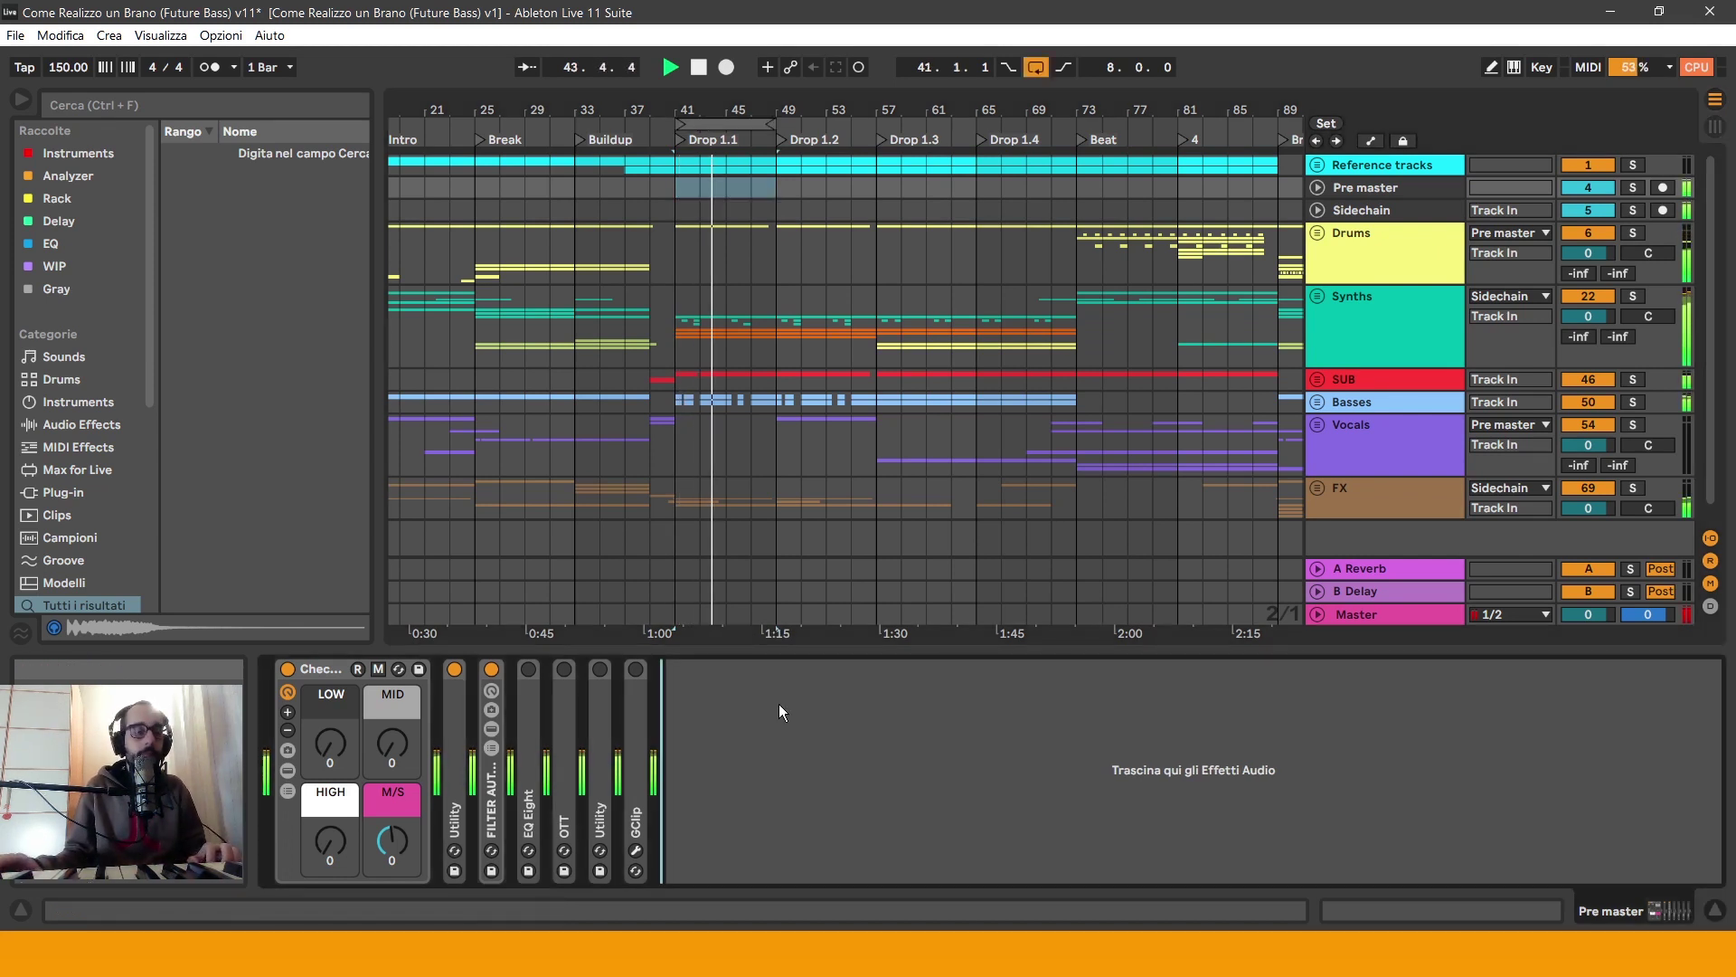
{"action": "key", "text": "Tab"}
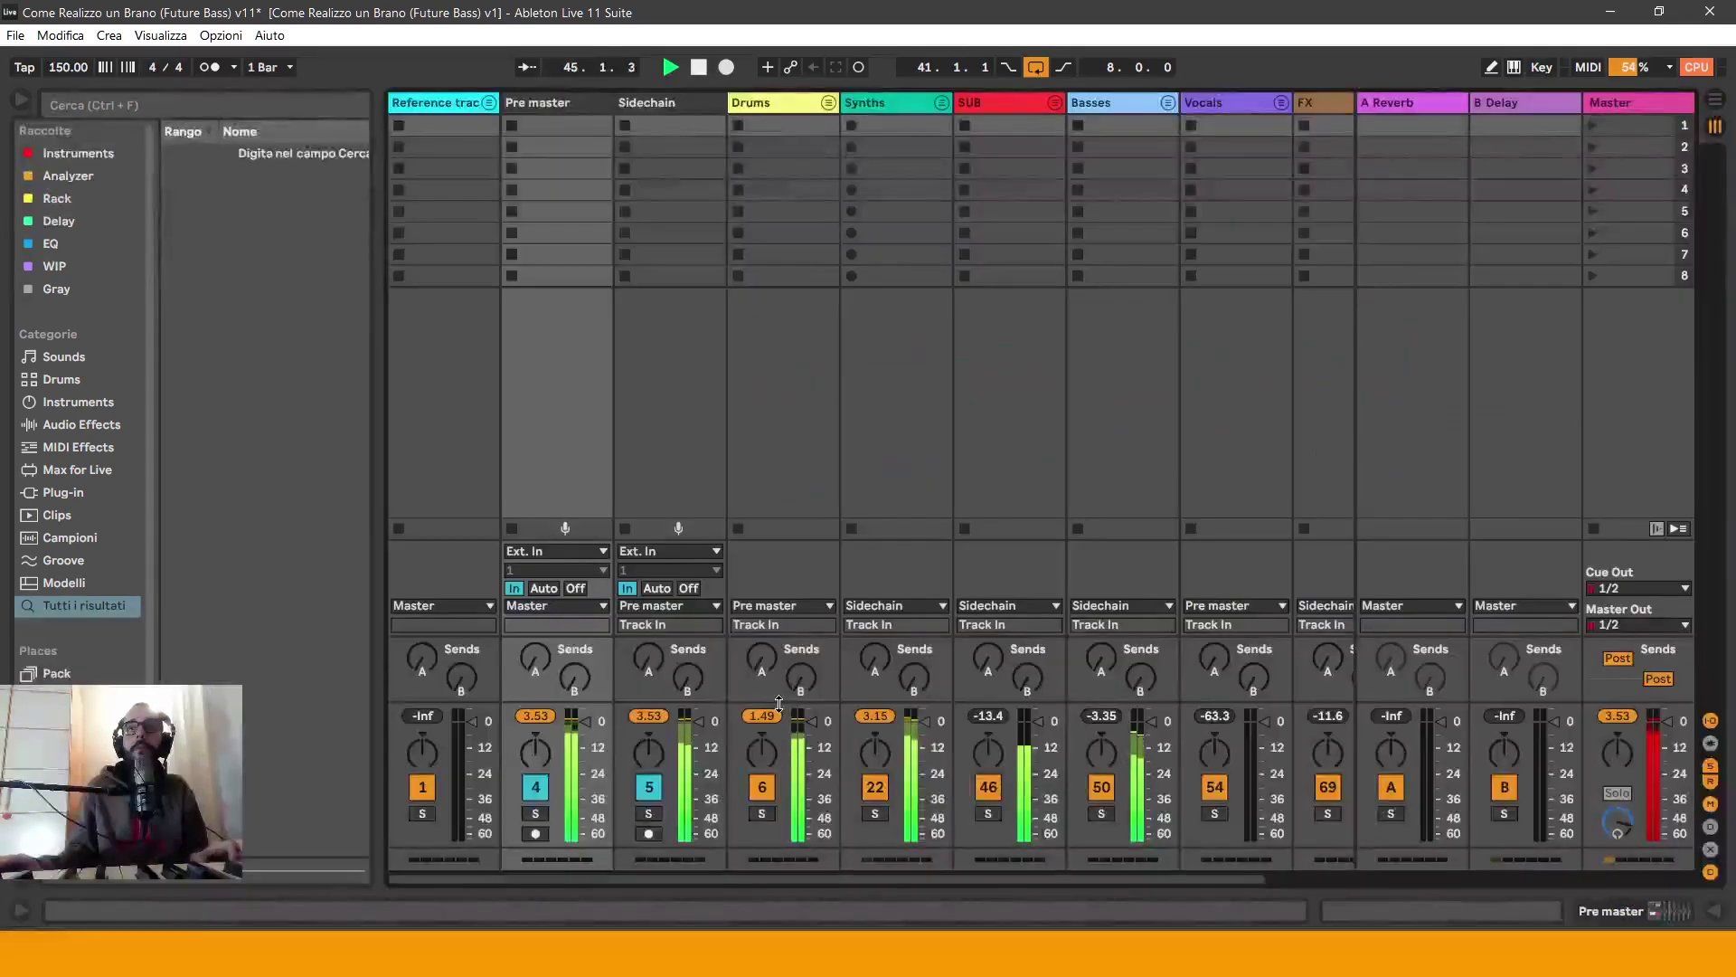
{"action": "key", "text": "space"}
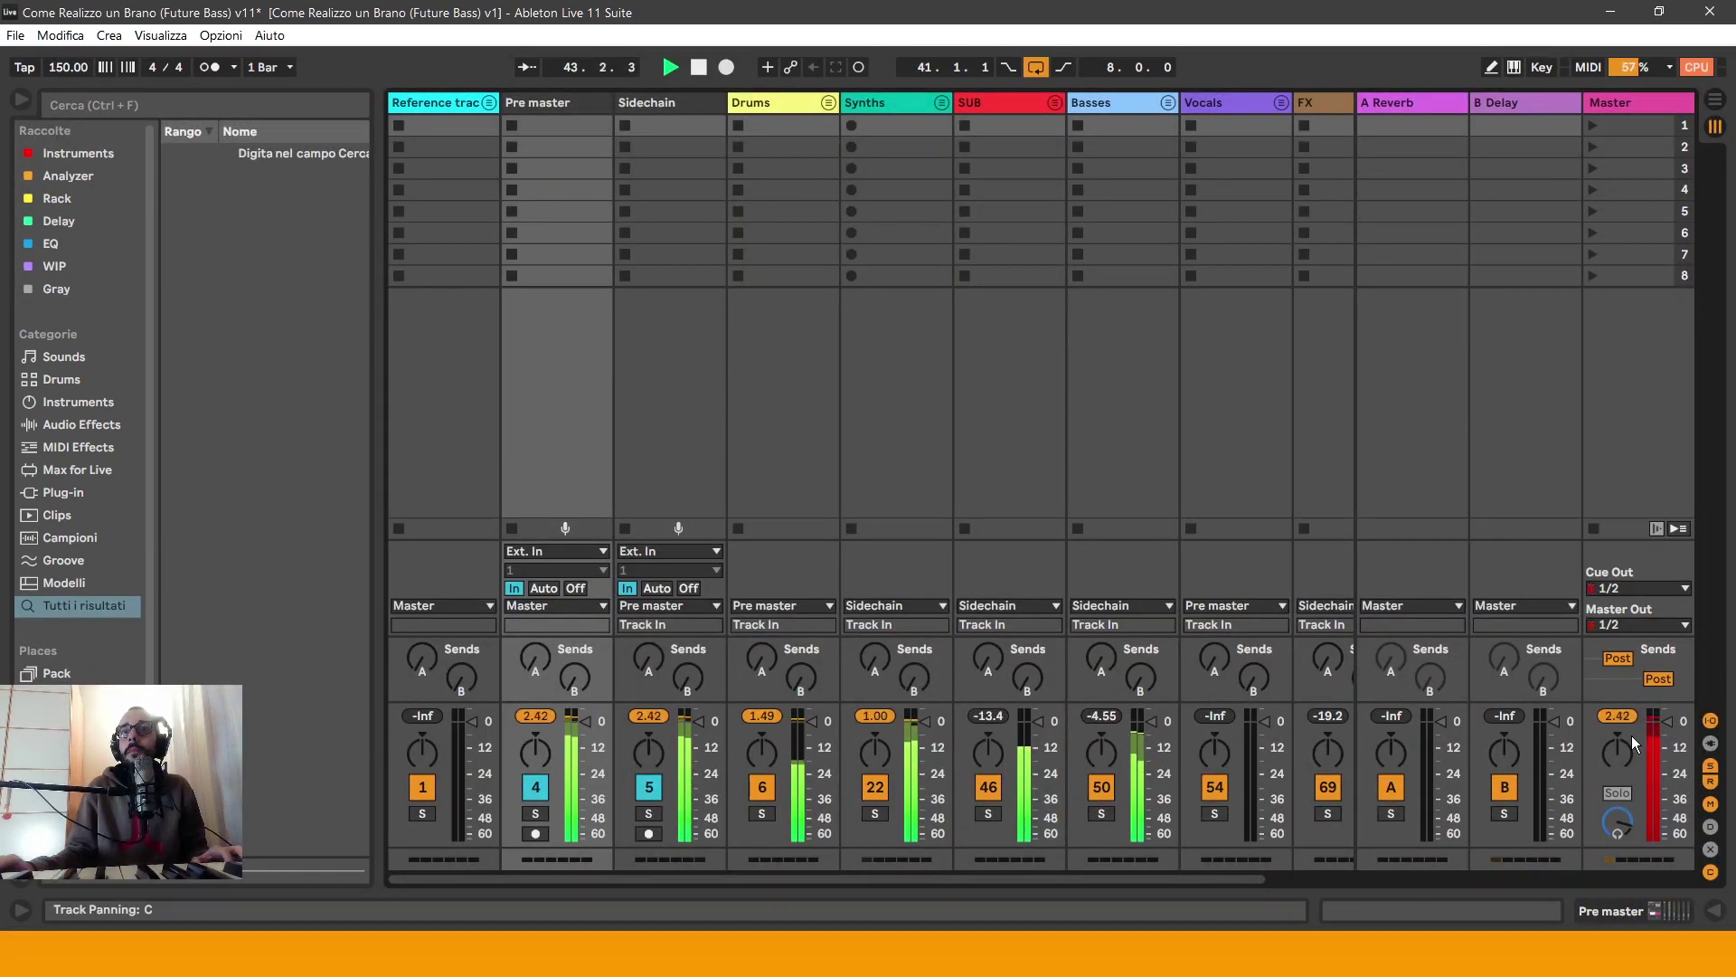
{"action": "key", "text": "Tab"}
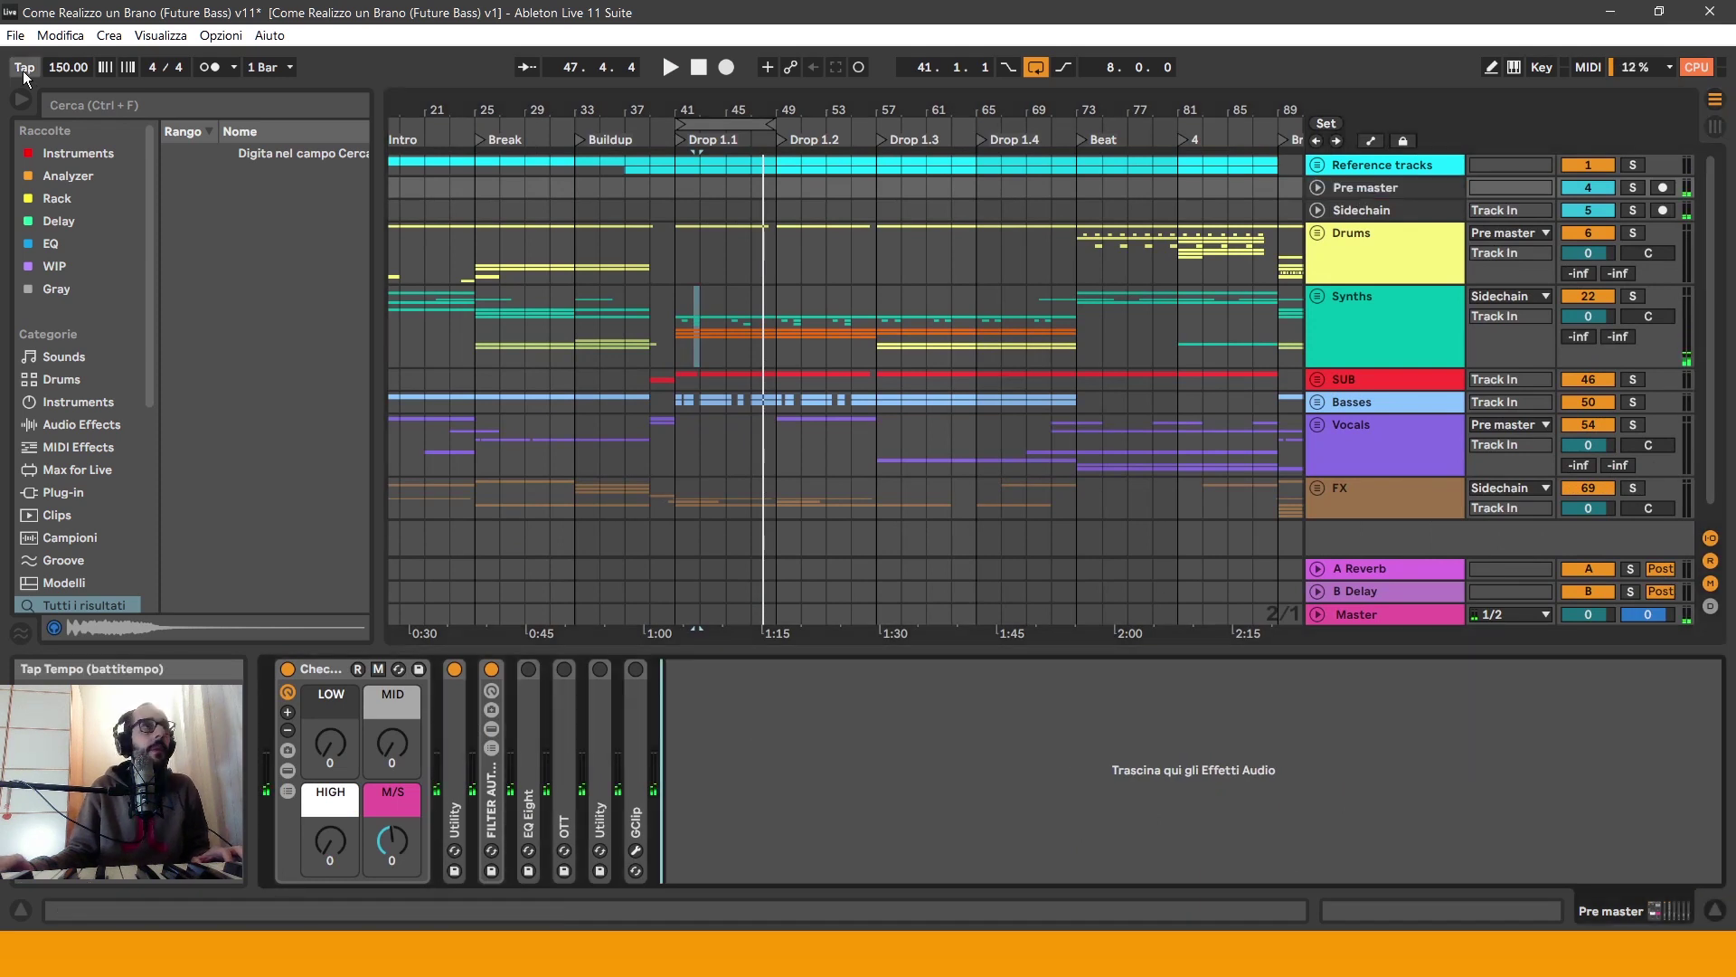
Step: Add a Utility at the very start of the Pre master chain and set its gain to -10 dB
{"action": "left_click", "coordinate": [90, 425]}
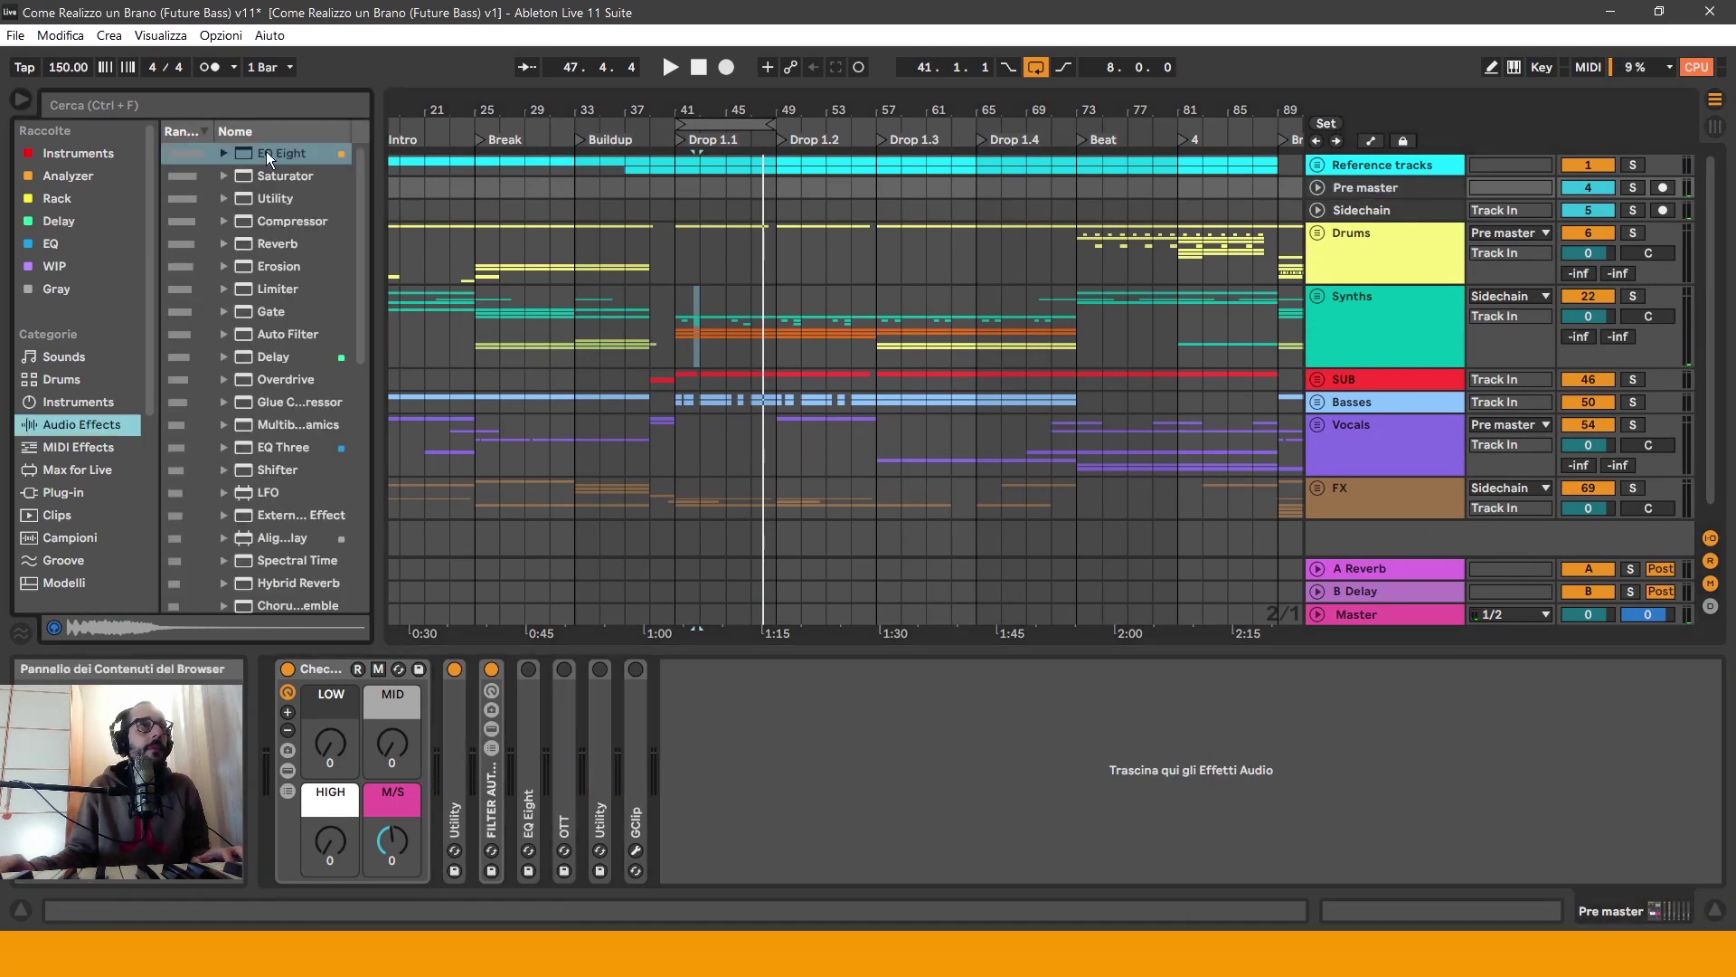
{"action": "mouse_move", "coordinate": [276, 198]}
{"action": "left_mouse_down"}
{"action": "mouse_move", "coordinate": [407, 542]}
{"action": "mouse_move", "coordinate": [618, 888]}
{"action": "mouse_move", "coordinate": [597, 846]}
{"action": "left_mouse_up"}
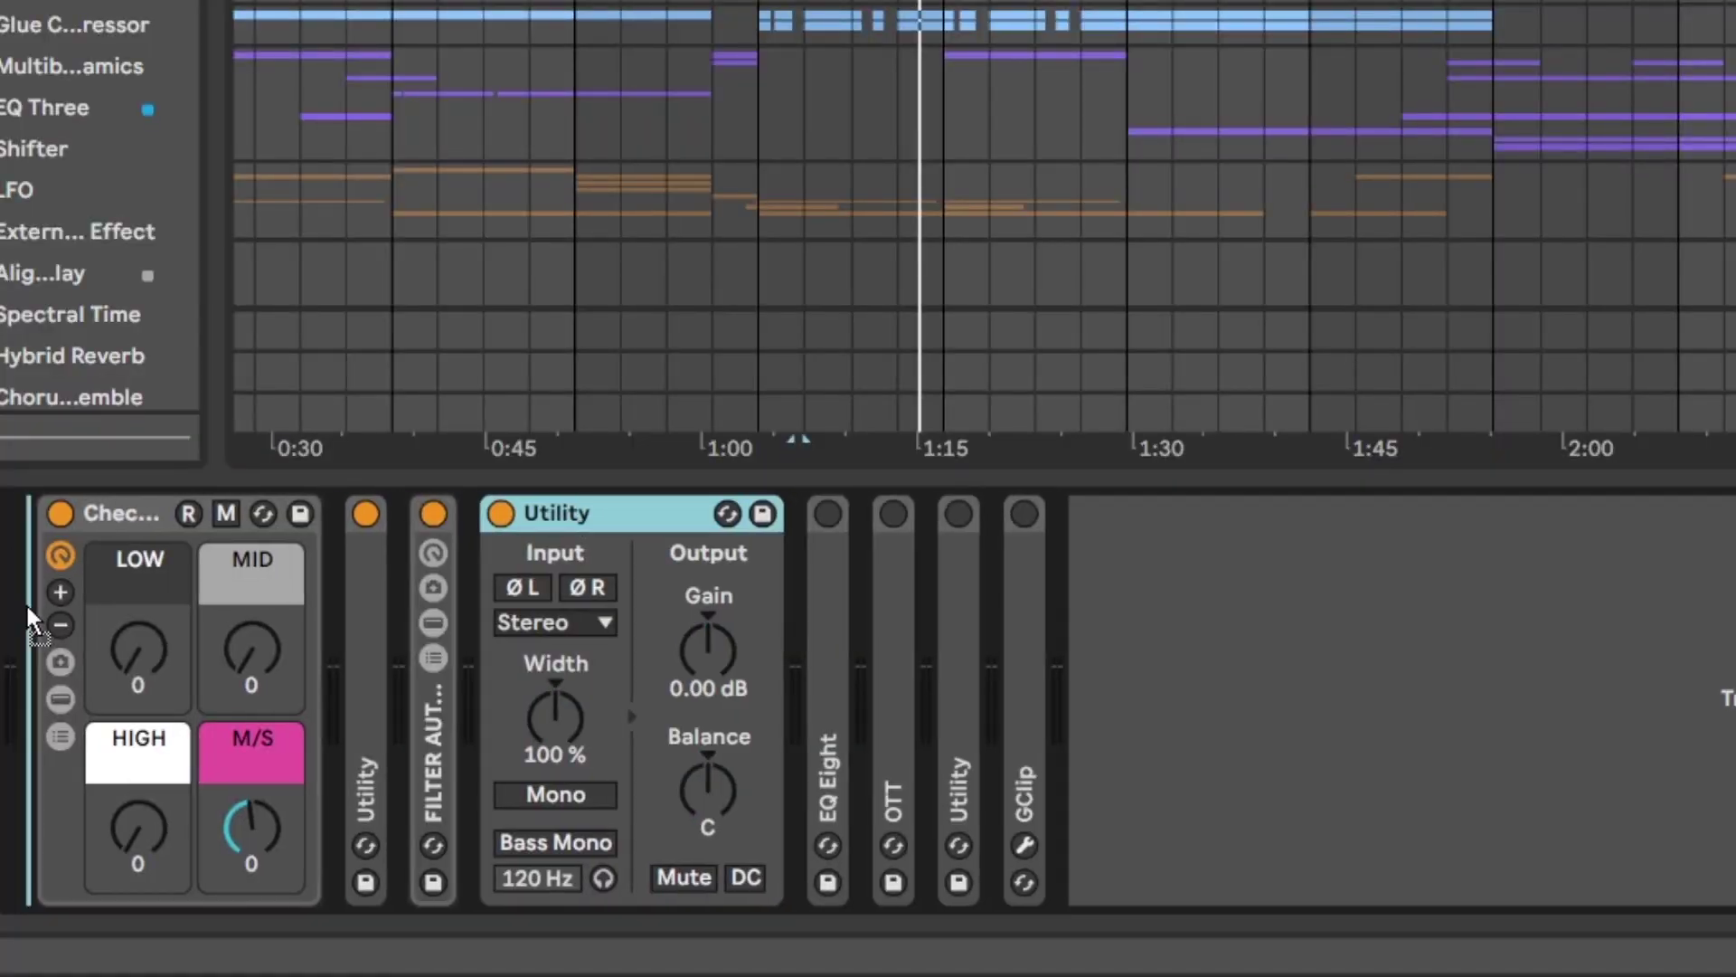
{"action": "left_click_drag", "start_coordinate": [195, 677], "coordinate": [257, 669]}
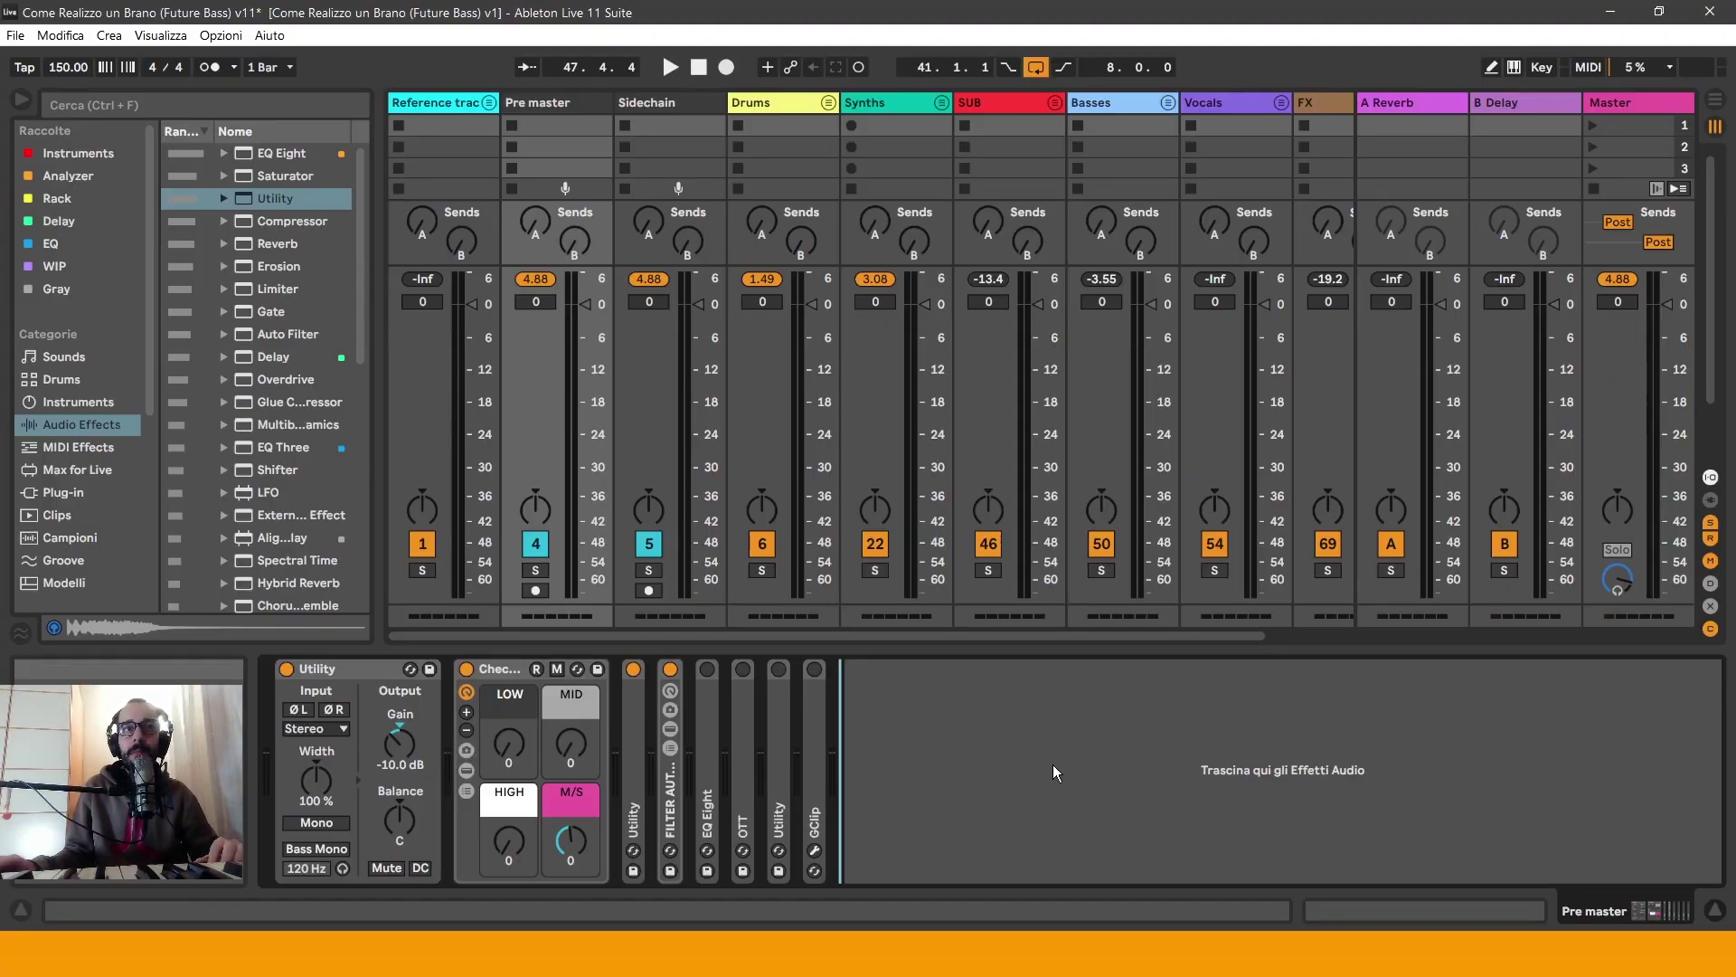
{"action": "key", "text": "Tab"}
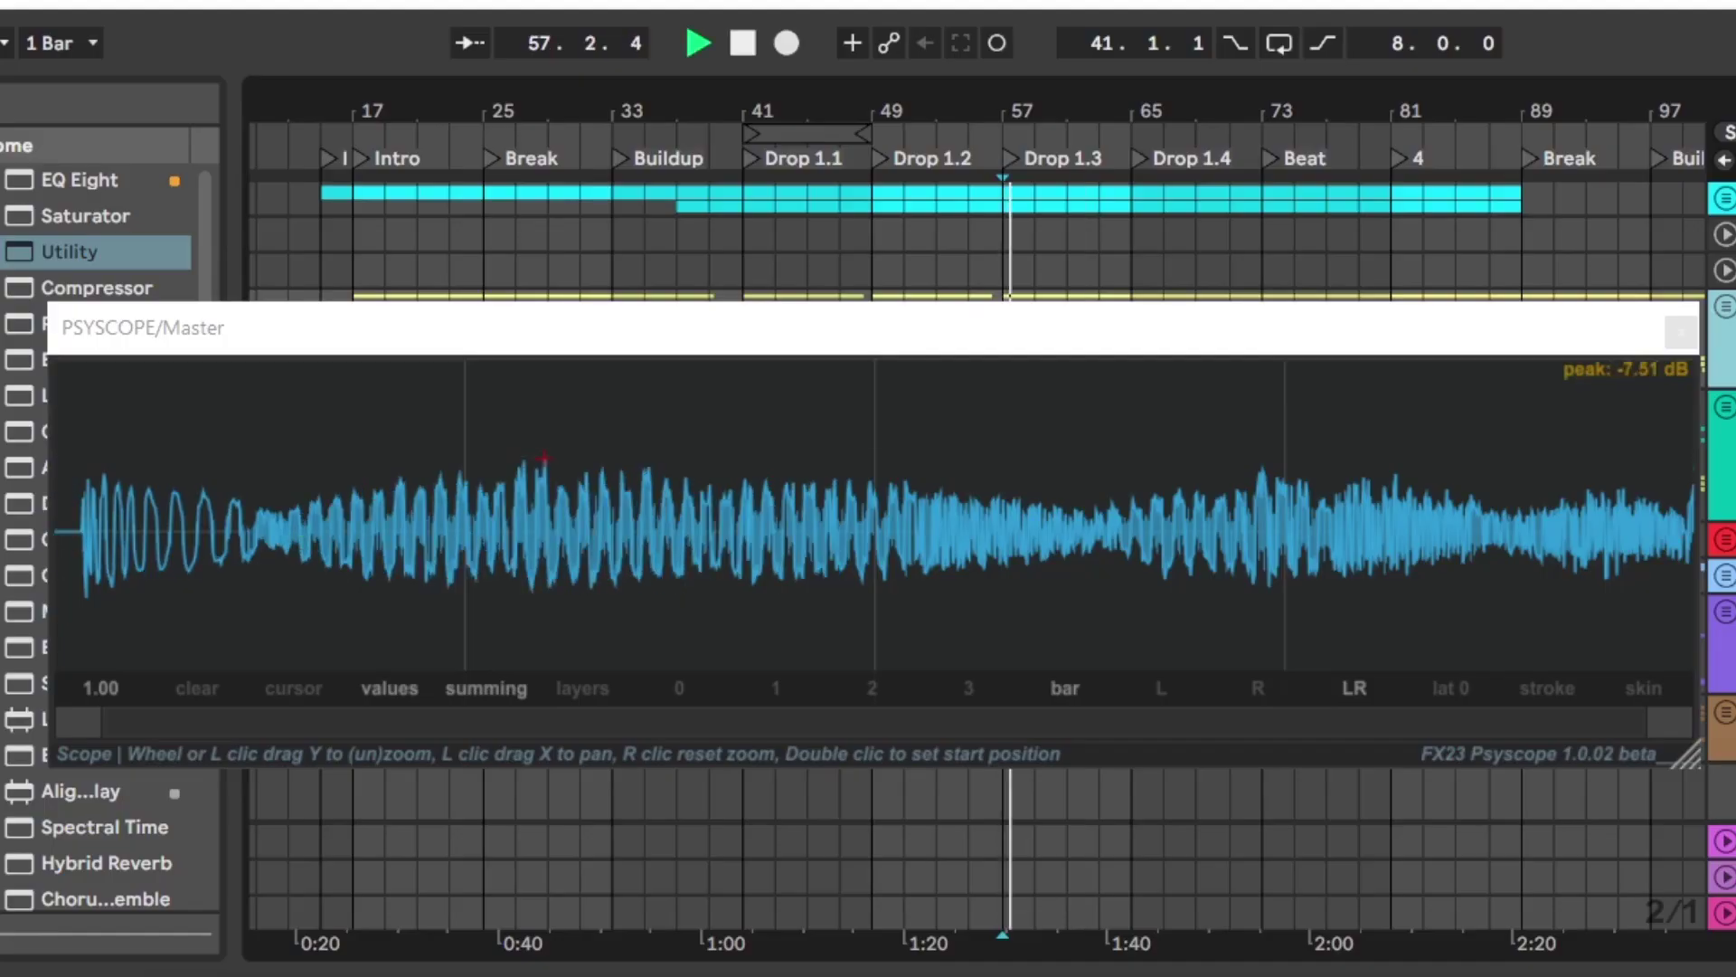
Step: Compare the Psyscope waveform at Drop 1.3 with the Drums group's Core Drum Master bypassed and active, and inspect the kick's attack
{"action": "mouse_move", "coordinate": [90, 539]}
{"action": "key", "text": "space"}
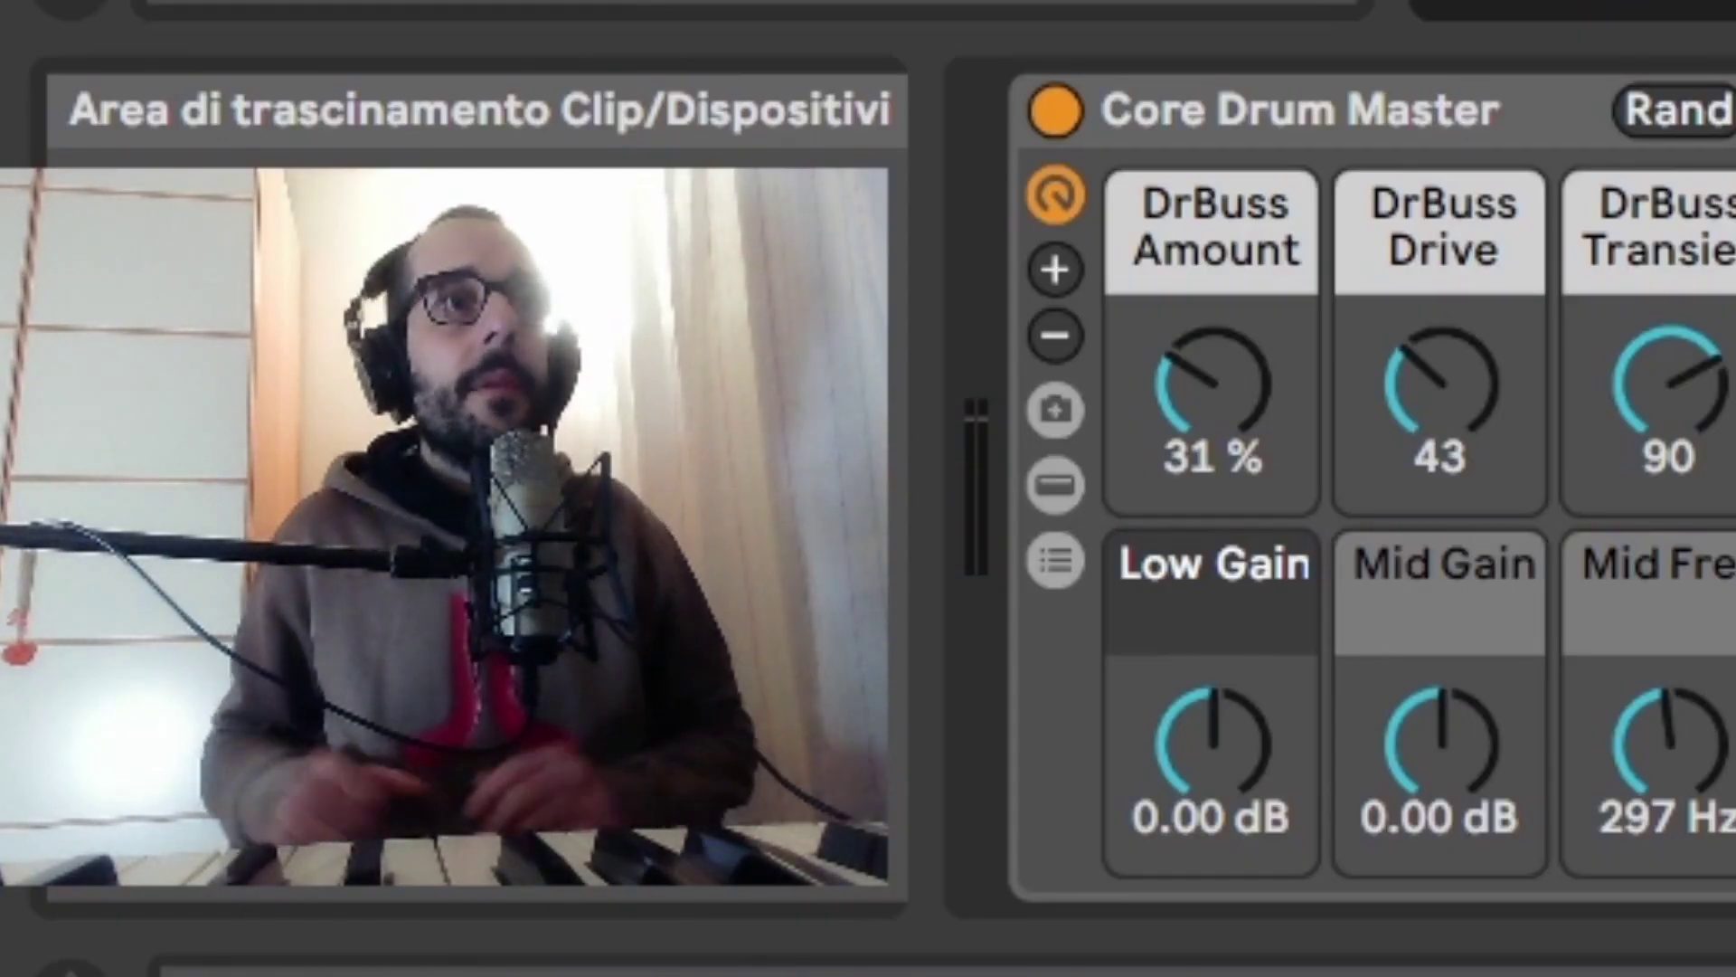
{"action": "left_click", "coordinate": [50, 514]}
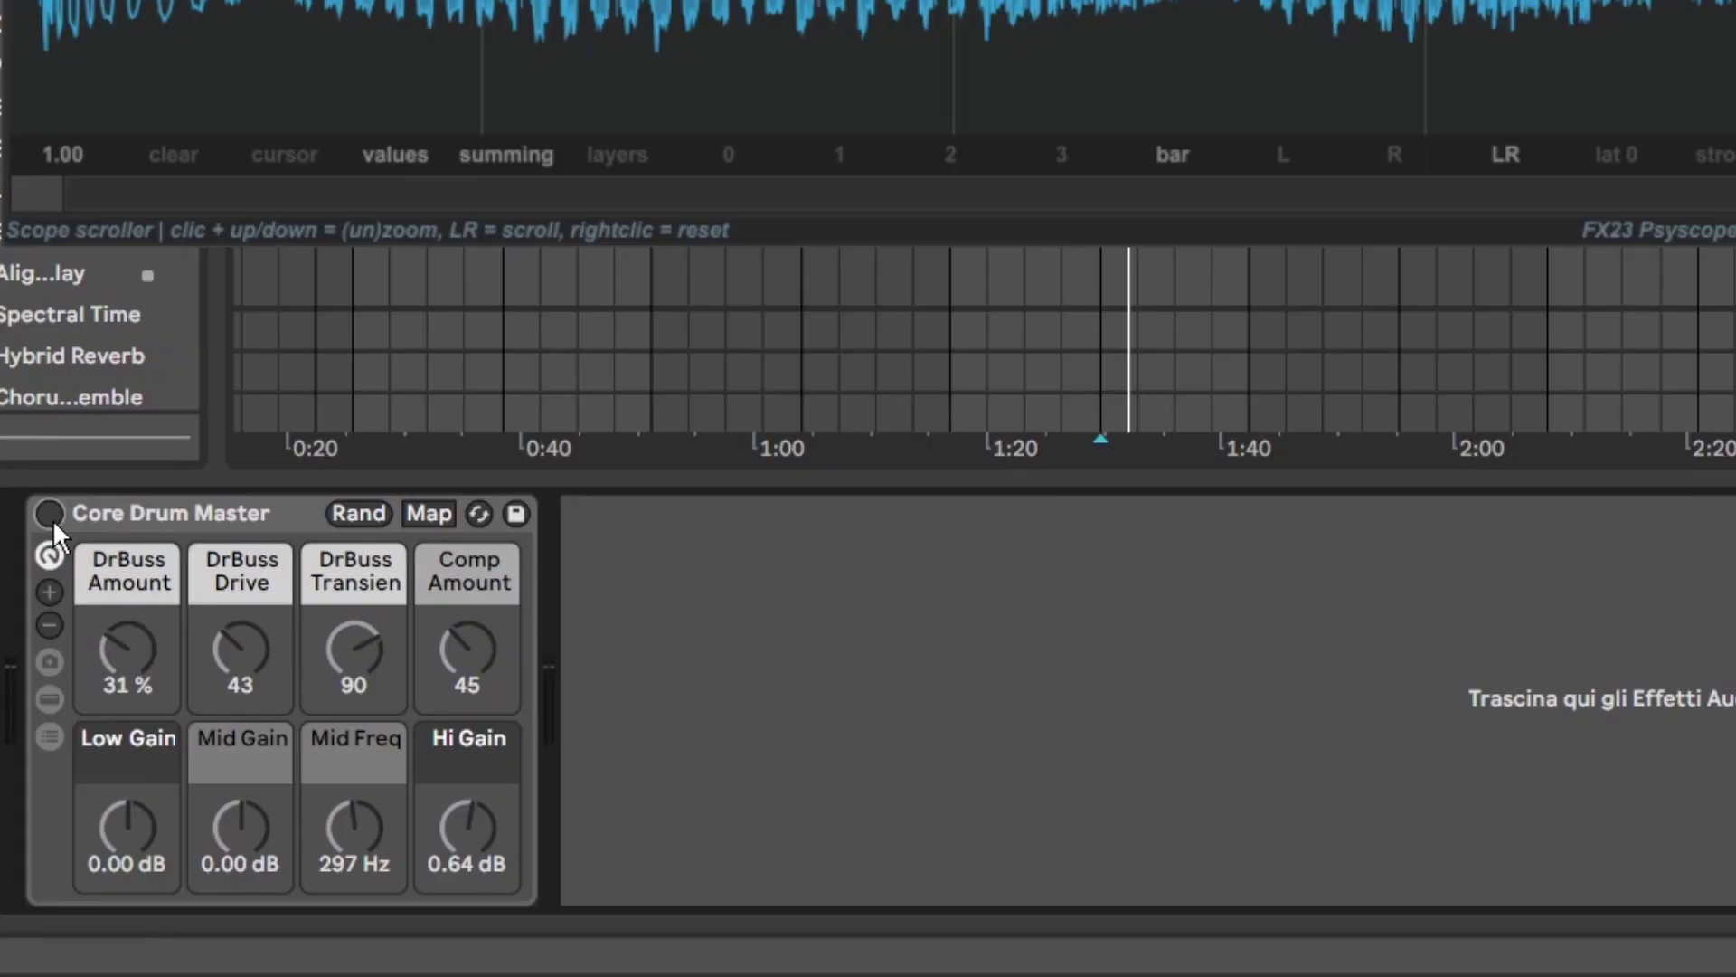
{"action": "key", "text": "space"}
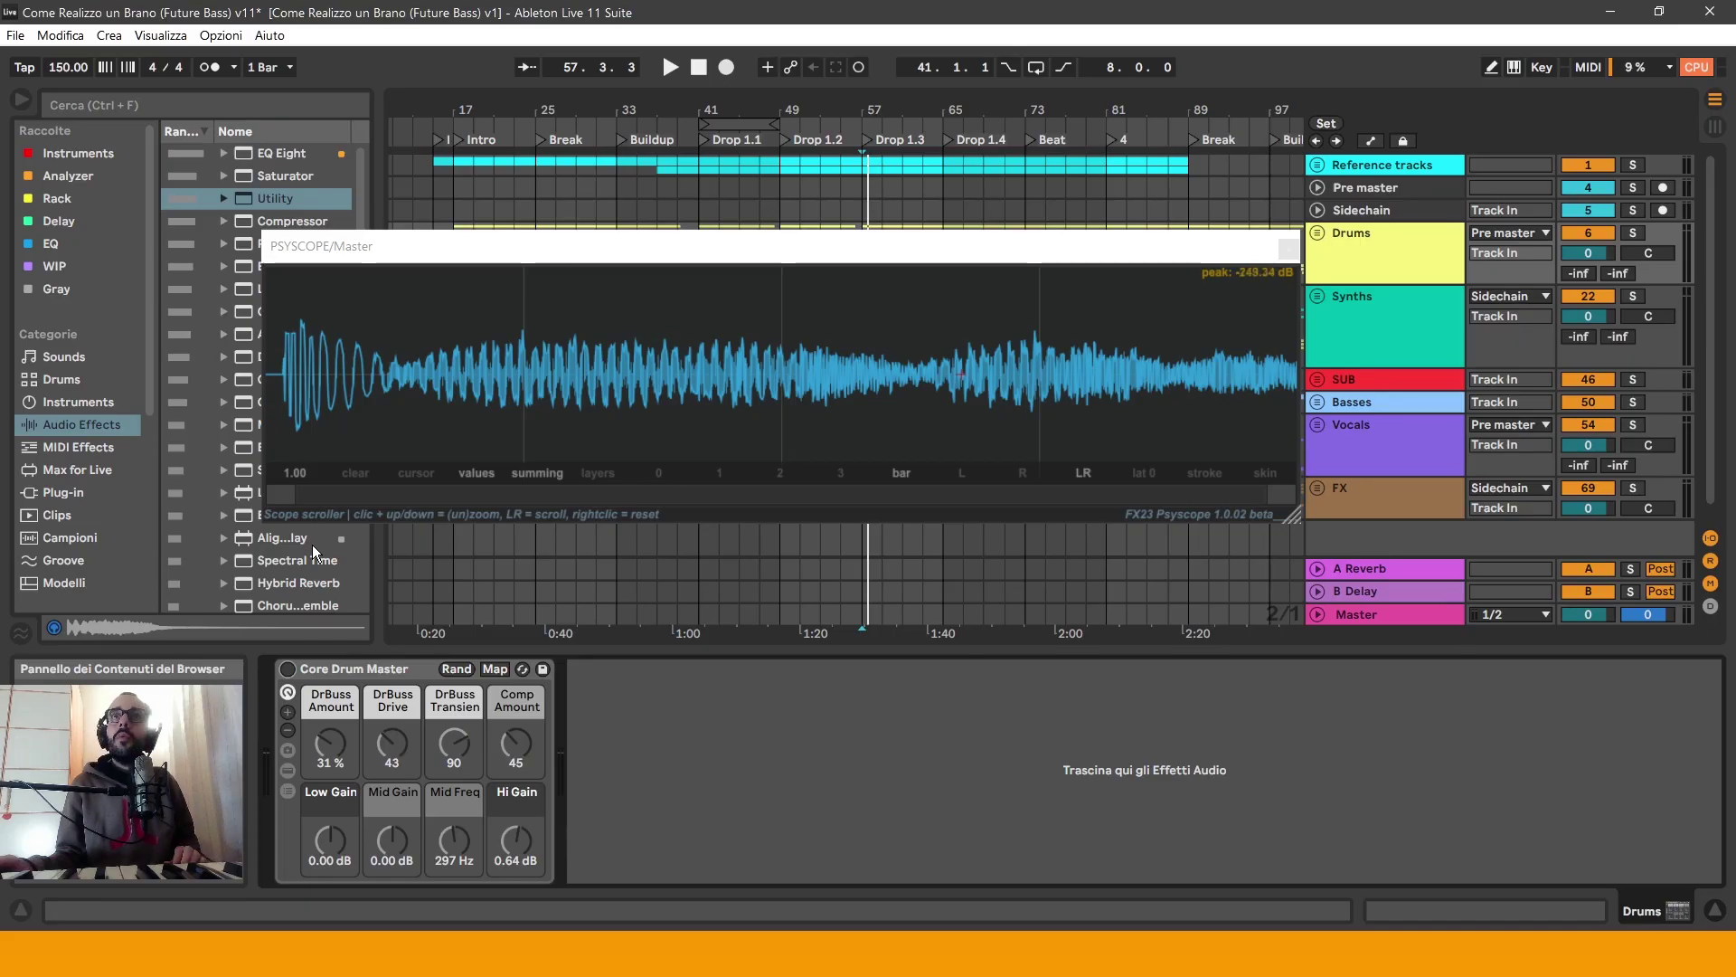
{"action": "key", "text": "space"}
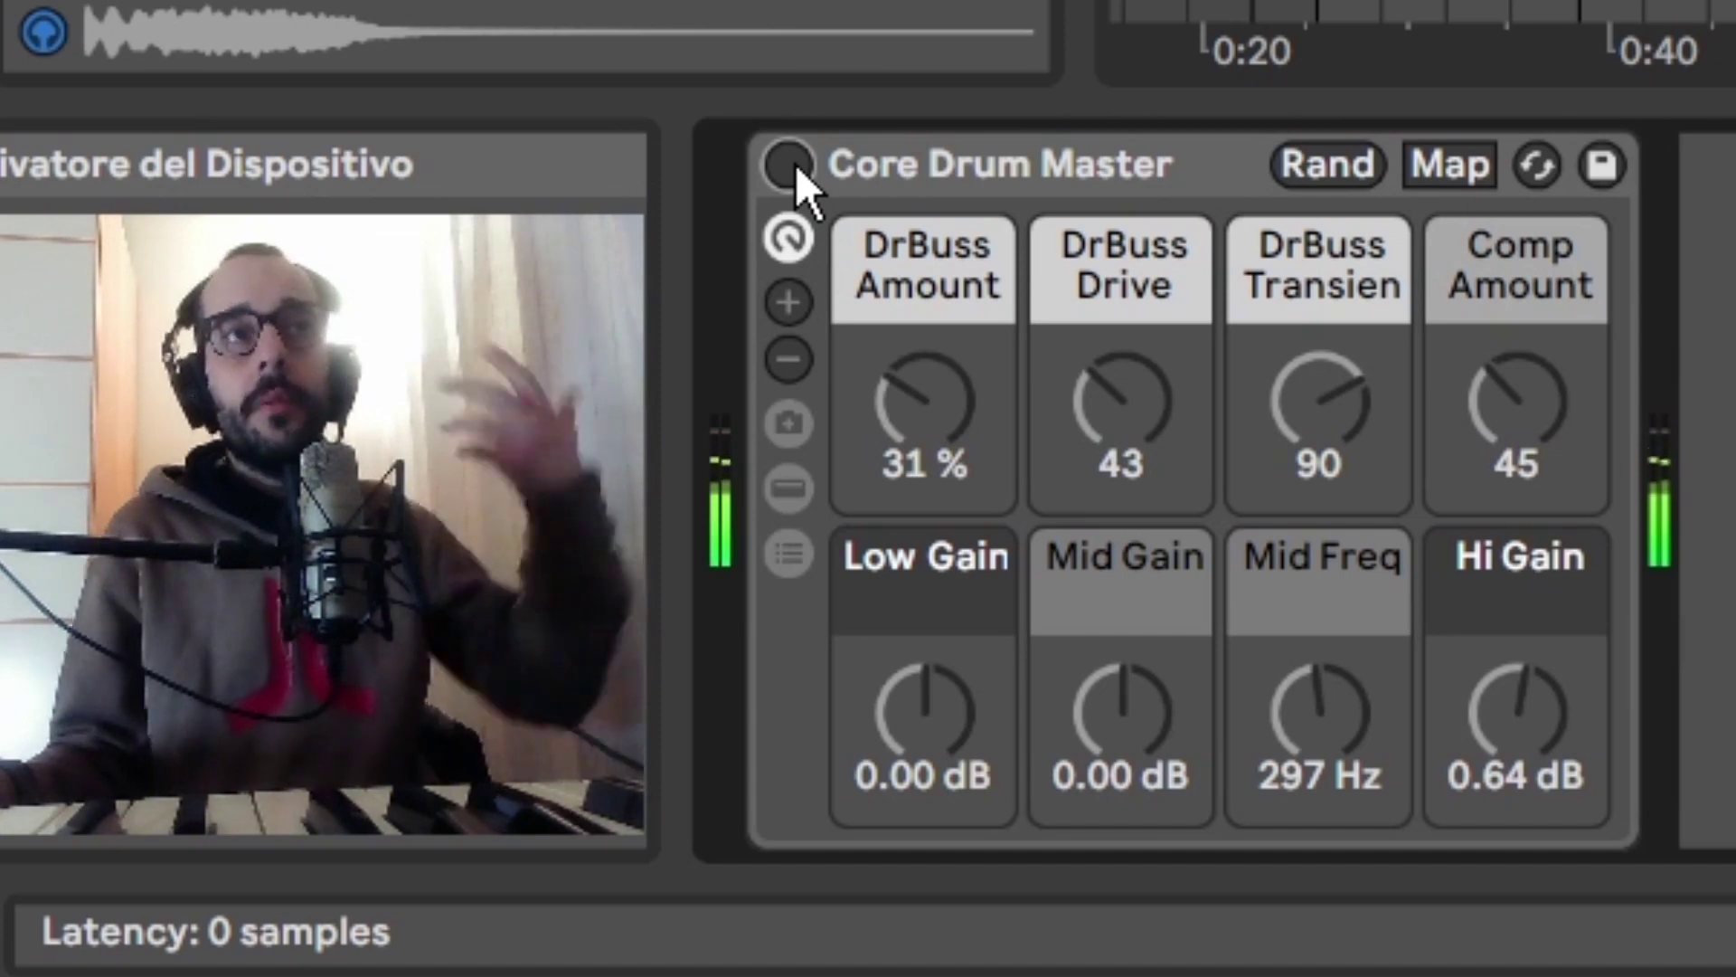
{"action": "left_click", "coordinate": [792, 167]}
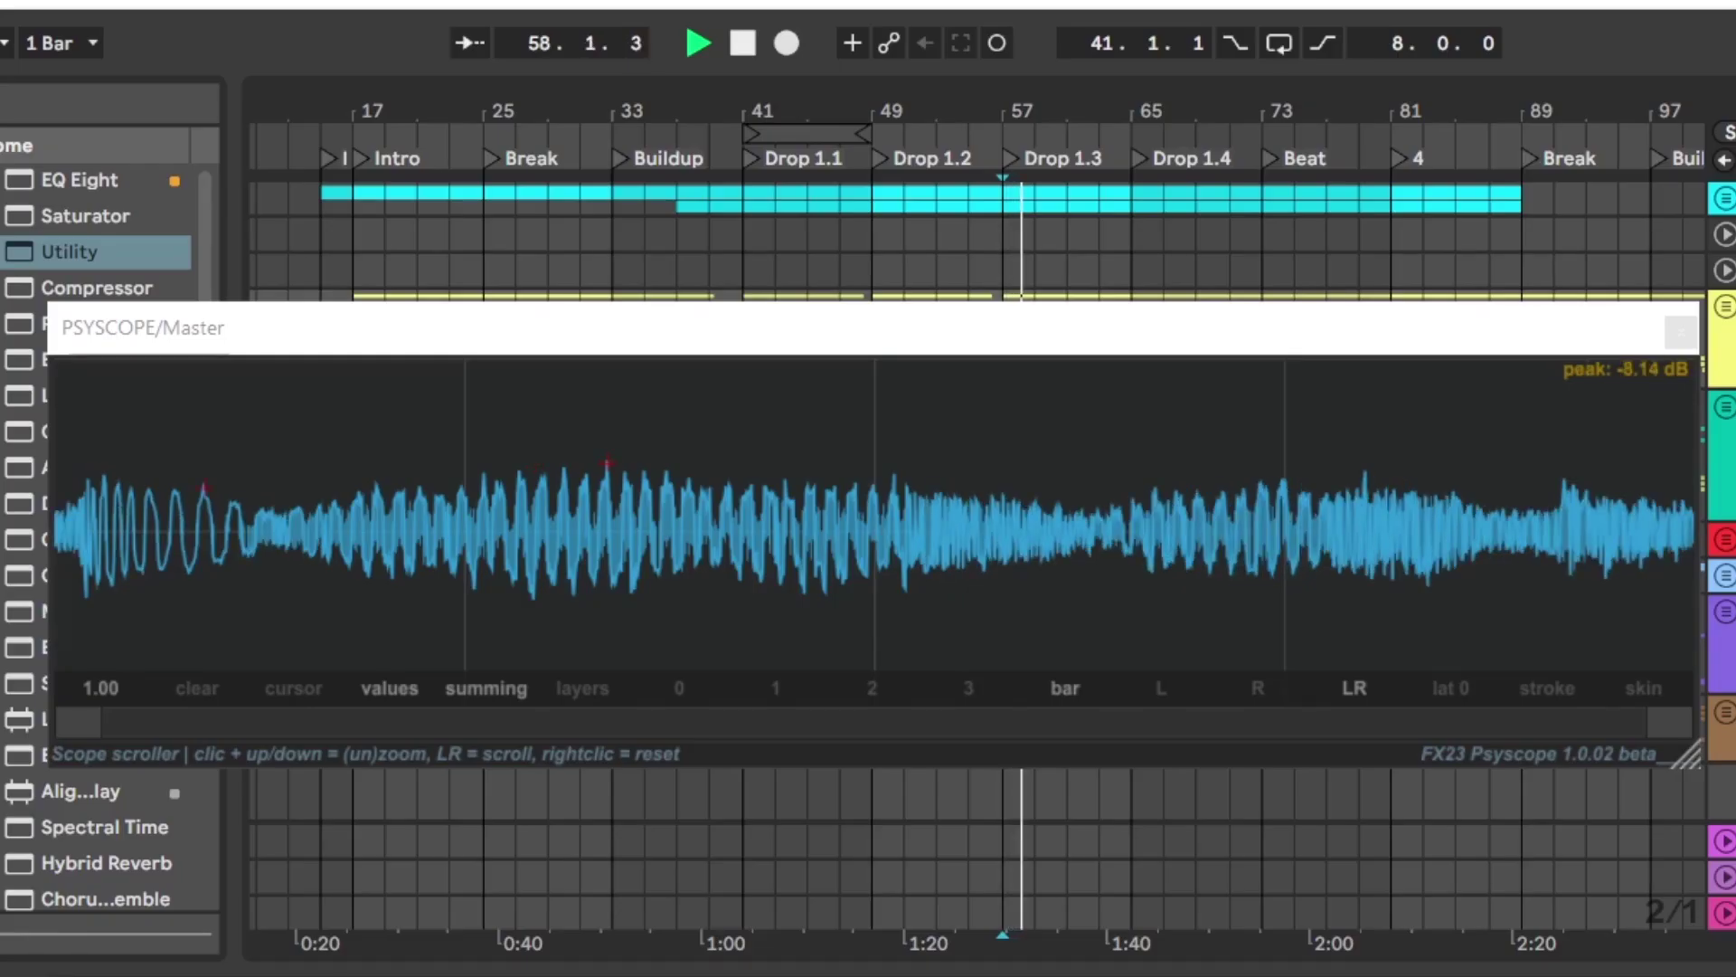
{"action": "key", "text": "space"}
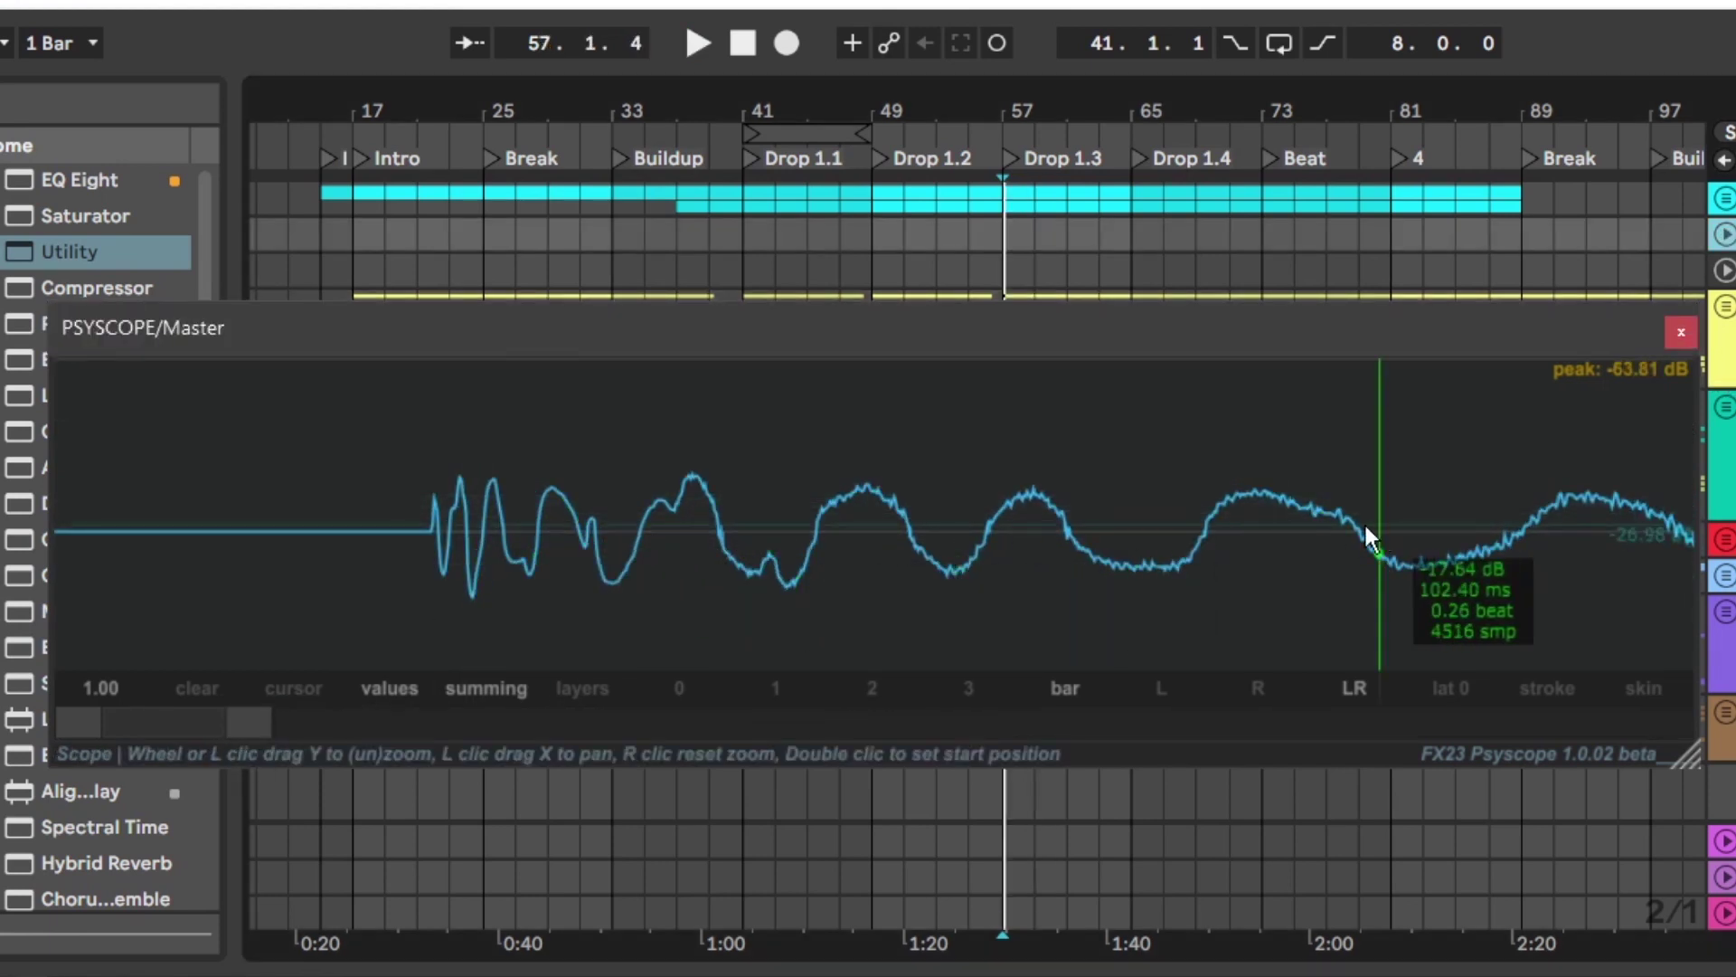
{"action": "left_click_drag", "start_coordinate": [197, 722], "coordinate": [425, 721]}
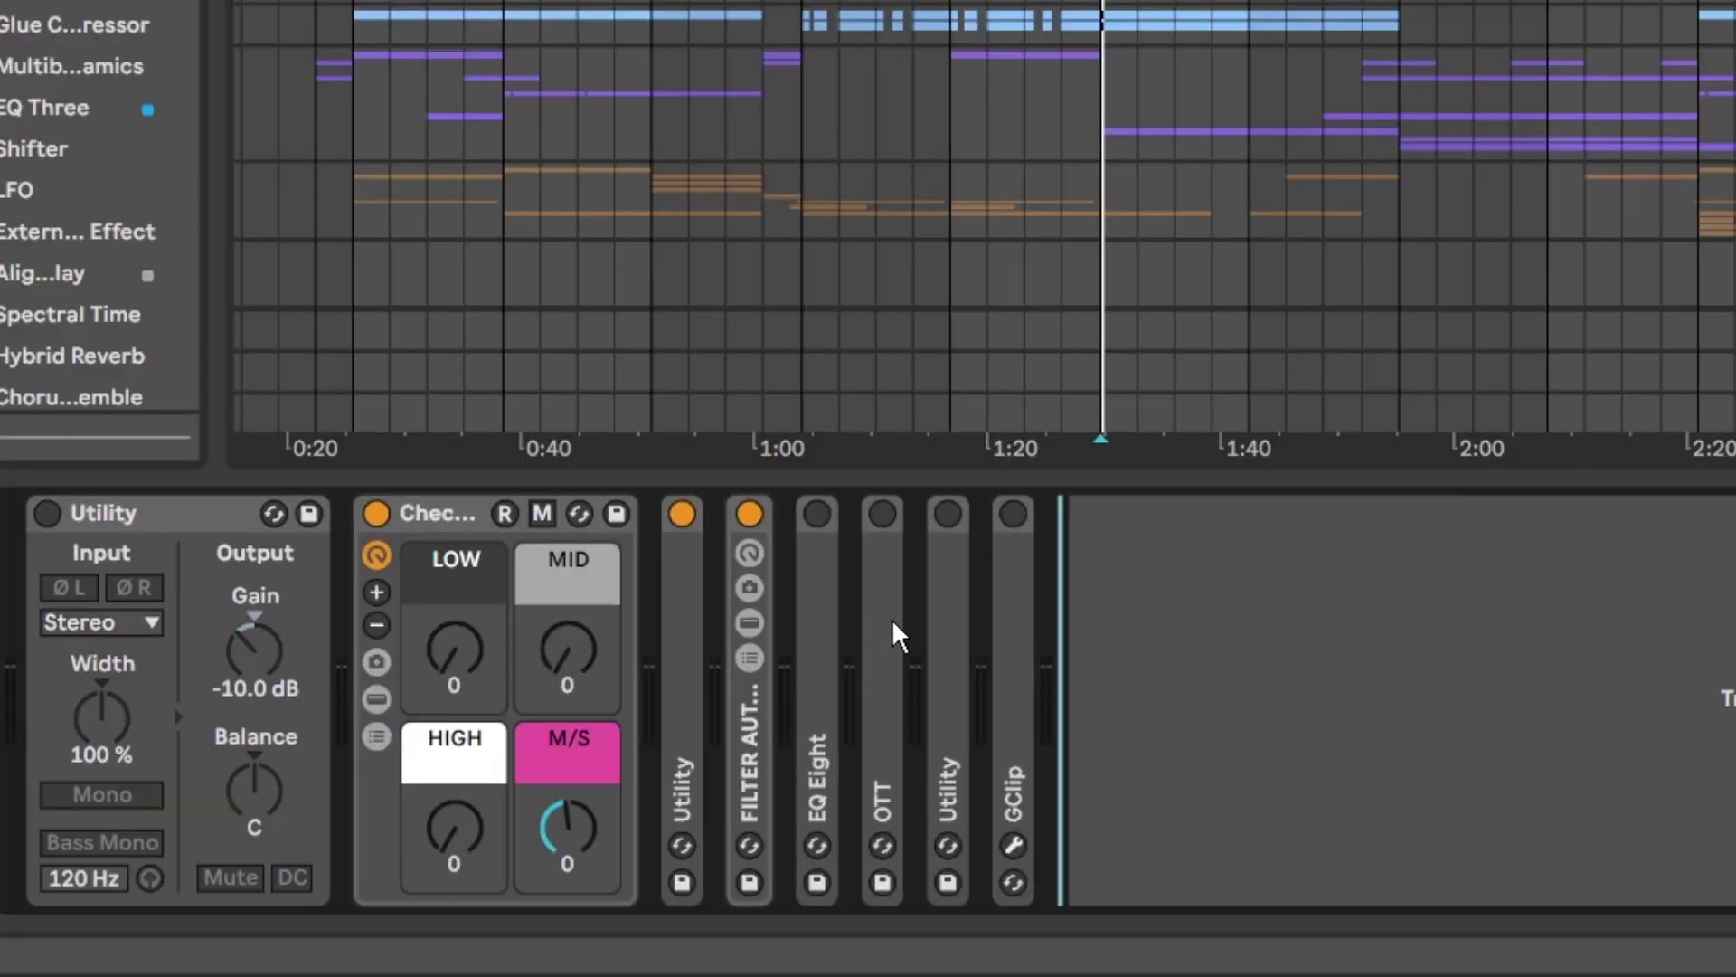
Step: Activate the EQ Eight and OTT on Pre master and set the OTT amount to 8.0 %
{"action": "double_click", "coordinate": [827, 561]}
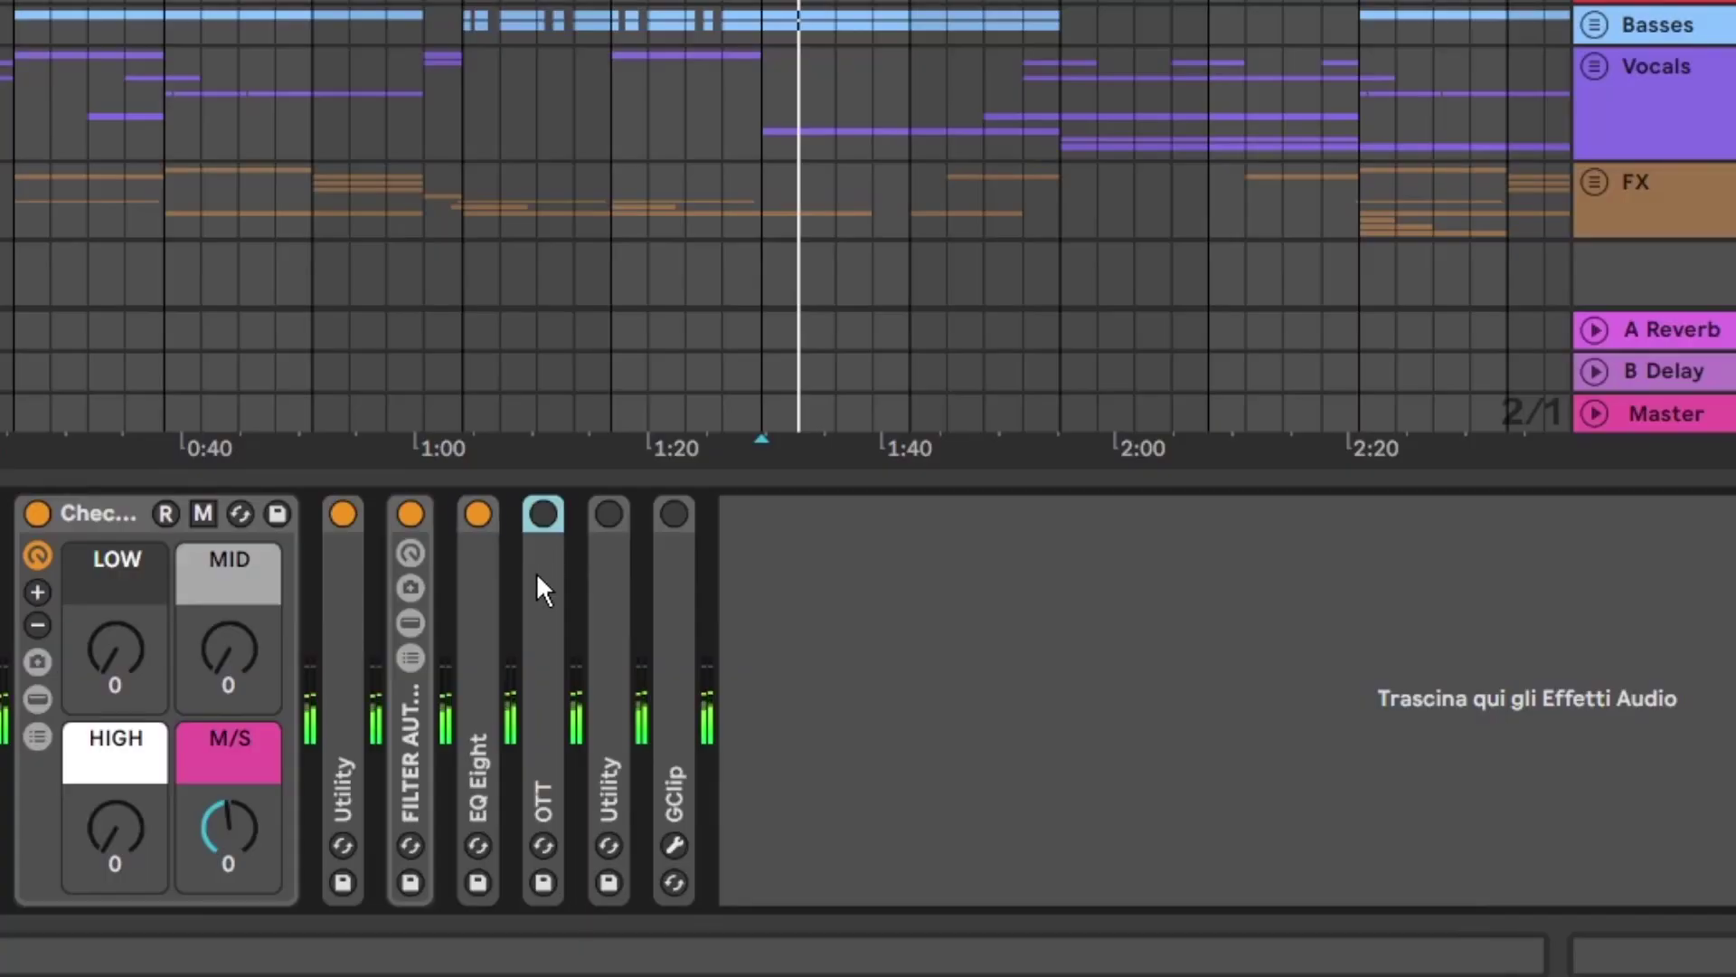
{"action": "double_click", "coordinate": [550, 533]}
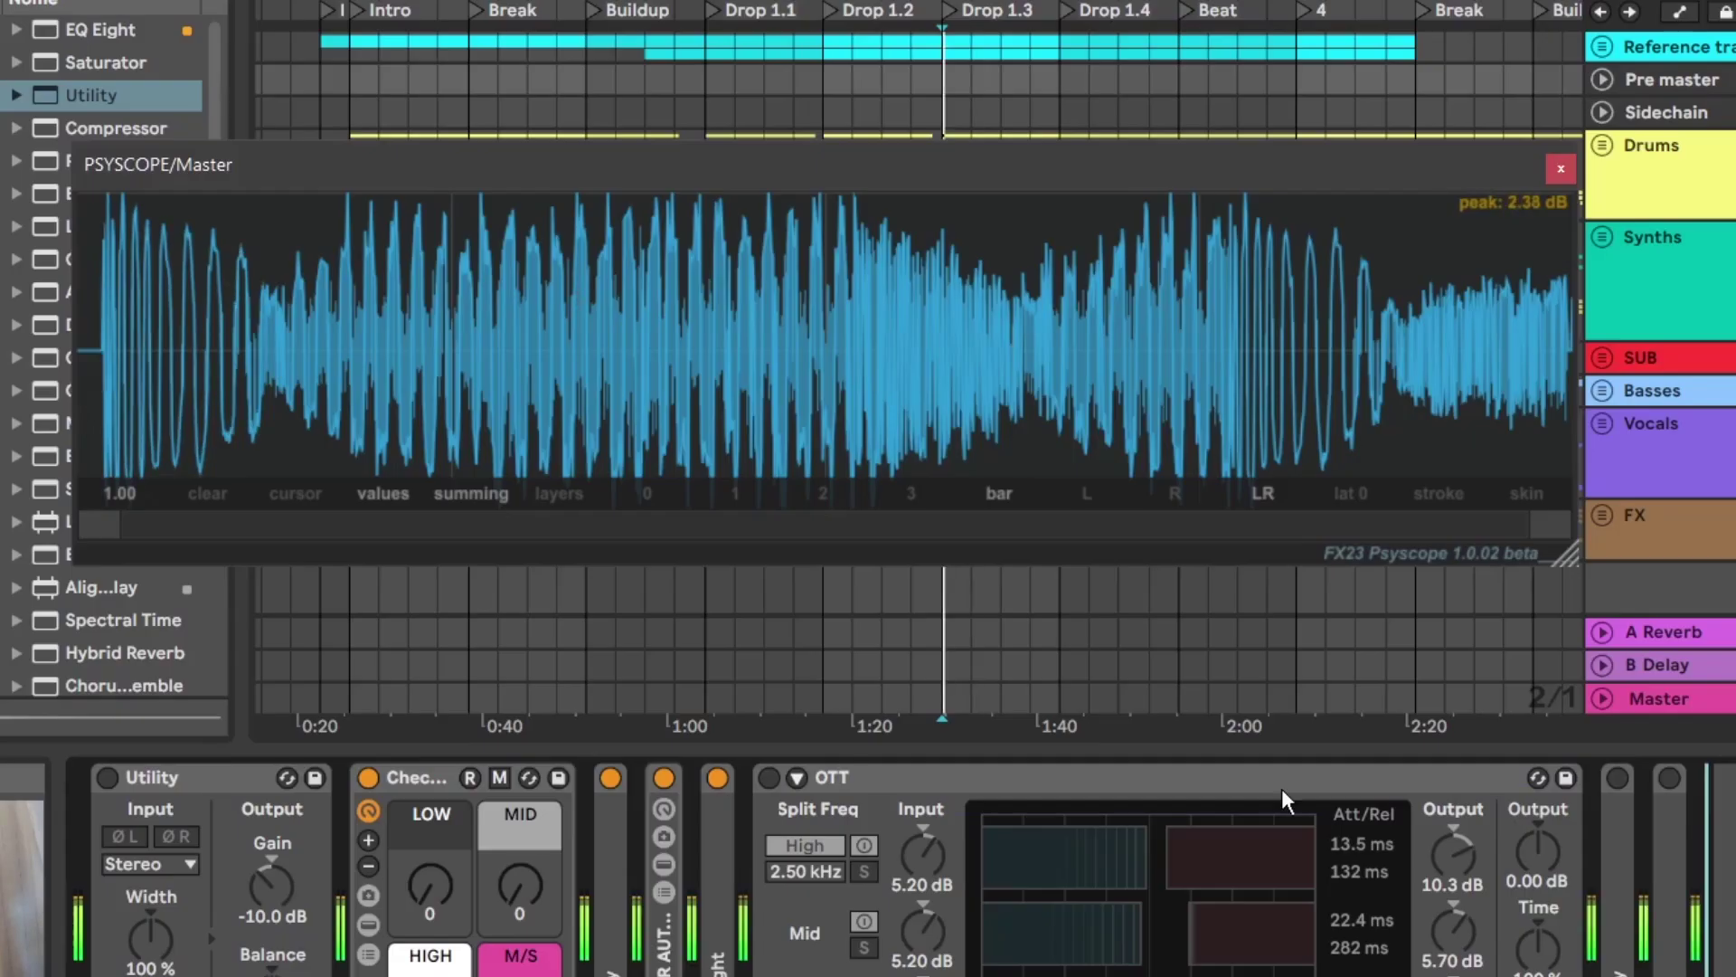
{"action": "left_click", "coordinate": [767, 776]}
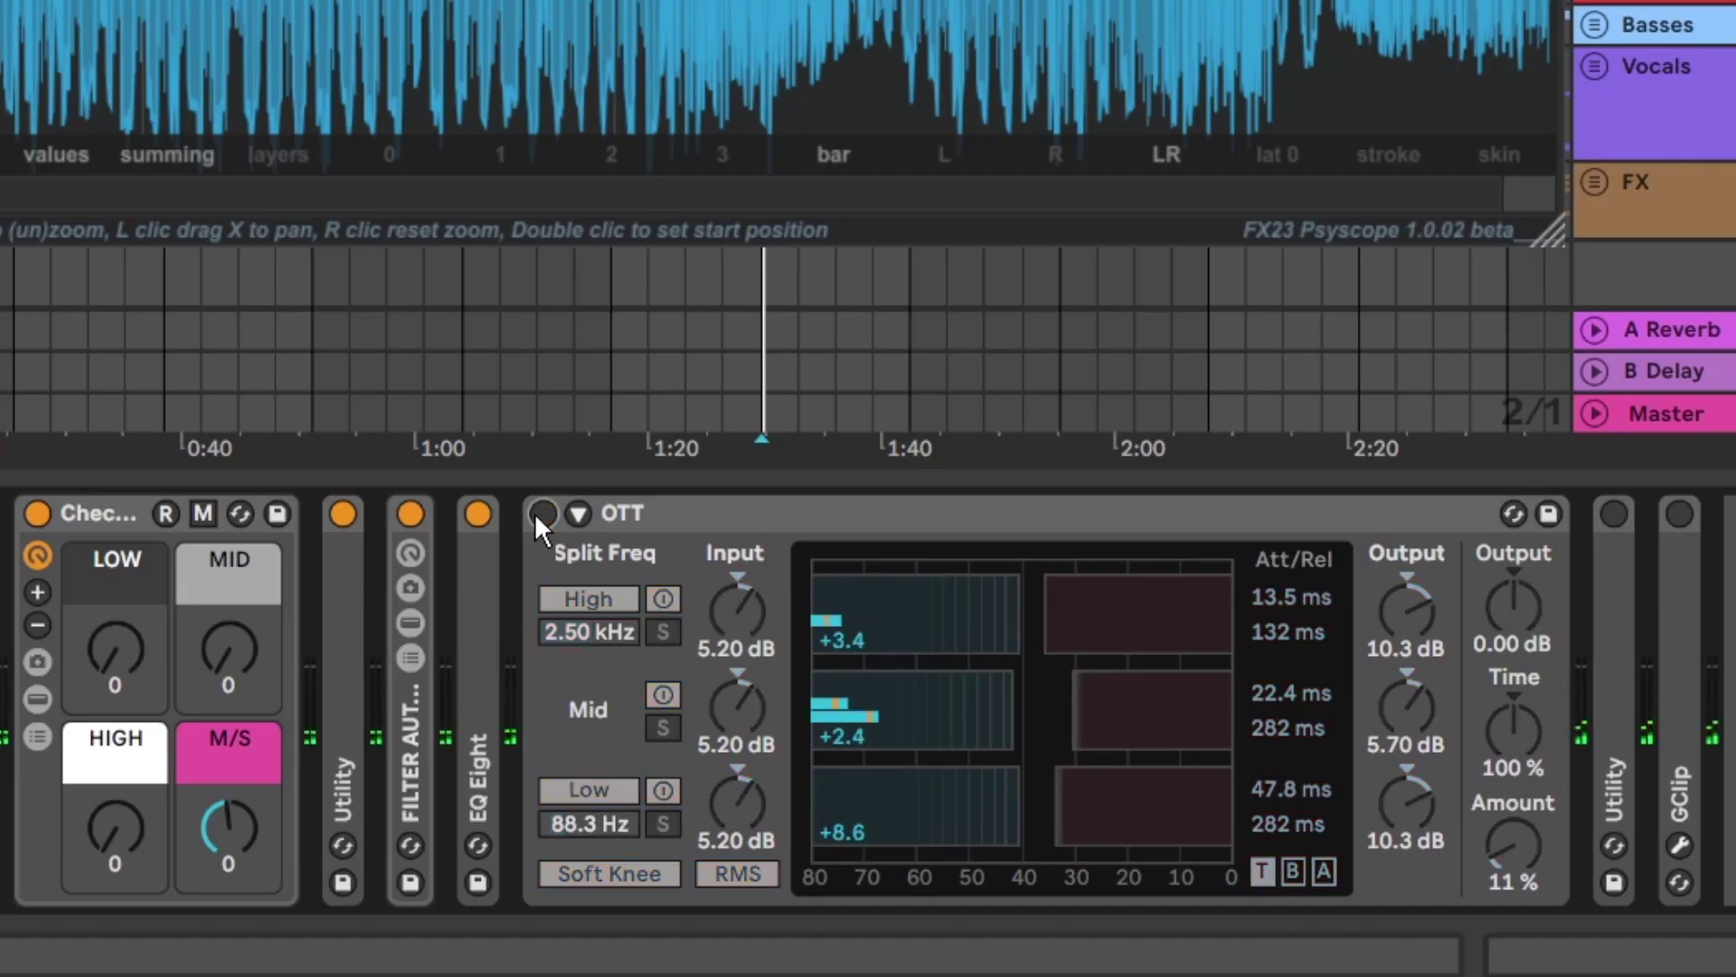
{"action": "left_click_drag", "start_coordinate": [1515, 844], "coordinate": [1515, 846]}
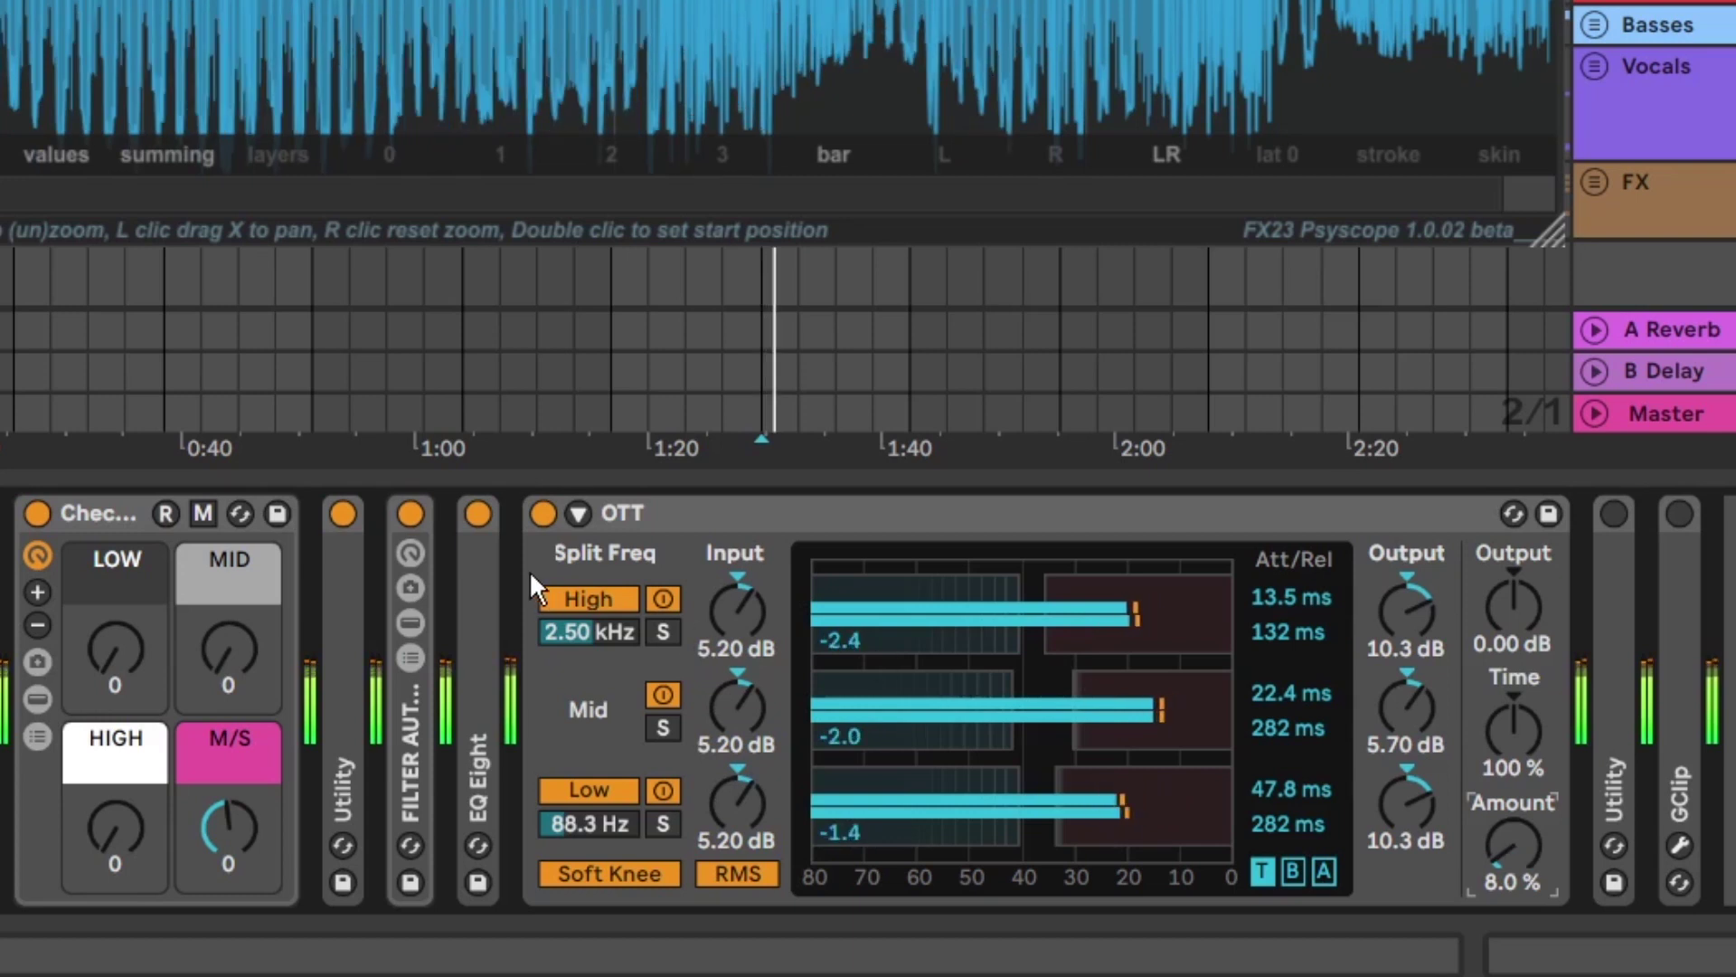
Step: Unfold and activate the last Utility and the GClip hard clipper in the Pre master chain, and fold the OTT
{"action": "left_click", "coordinate": [715, 513]}
{"action": "double_click", "coordinate": [714, 513]}
{"action": "double_click", "coordinate": [605, 583]}
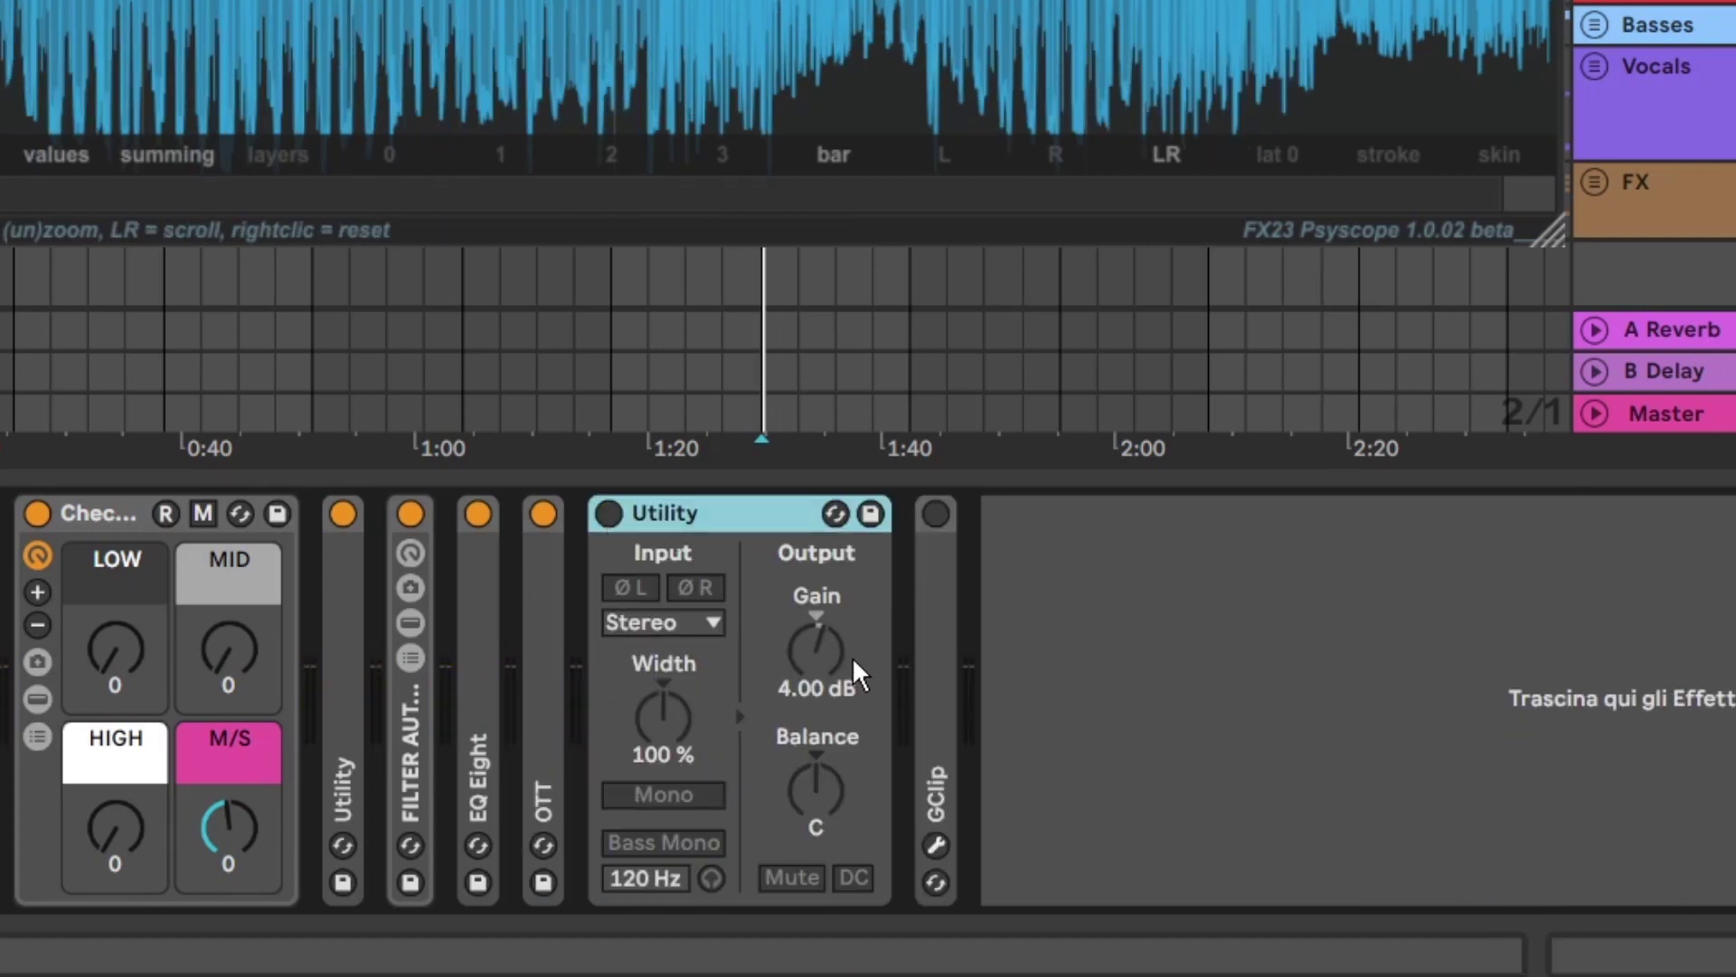
{"action": "double_click", "coordinate": [927, 674]}
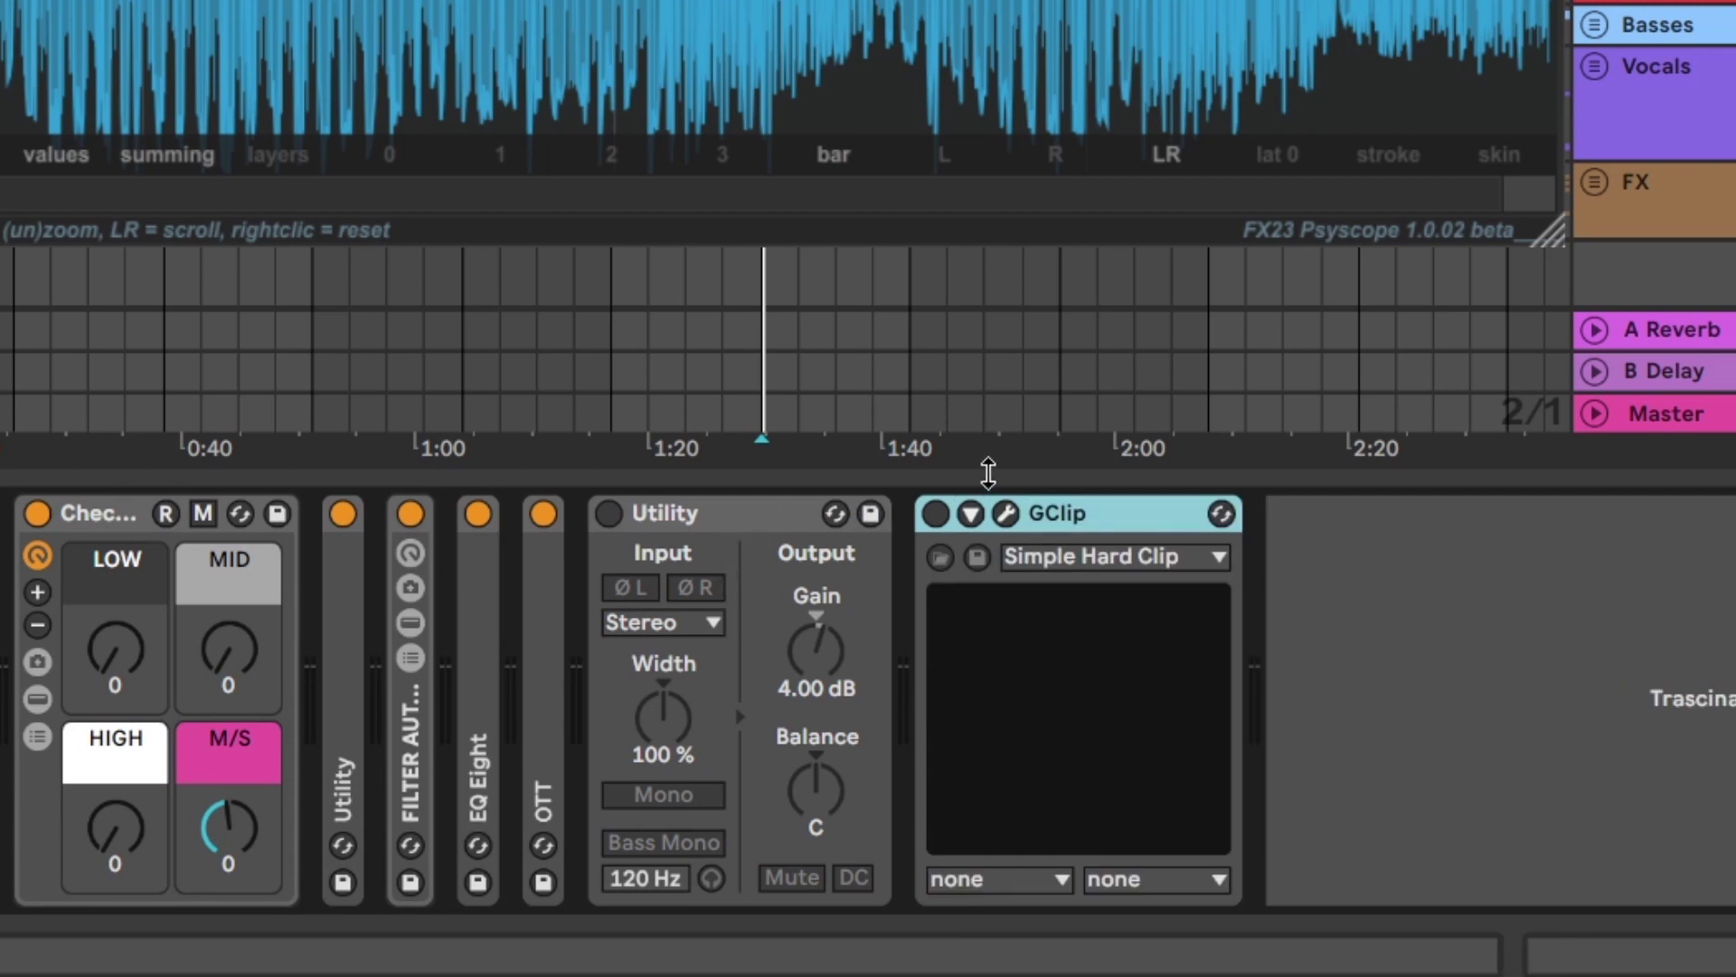
{"action": "left_click", "coordinate": [1005, 514]}
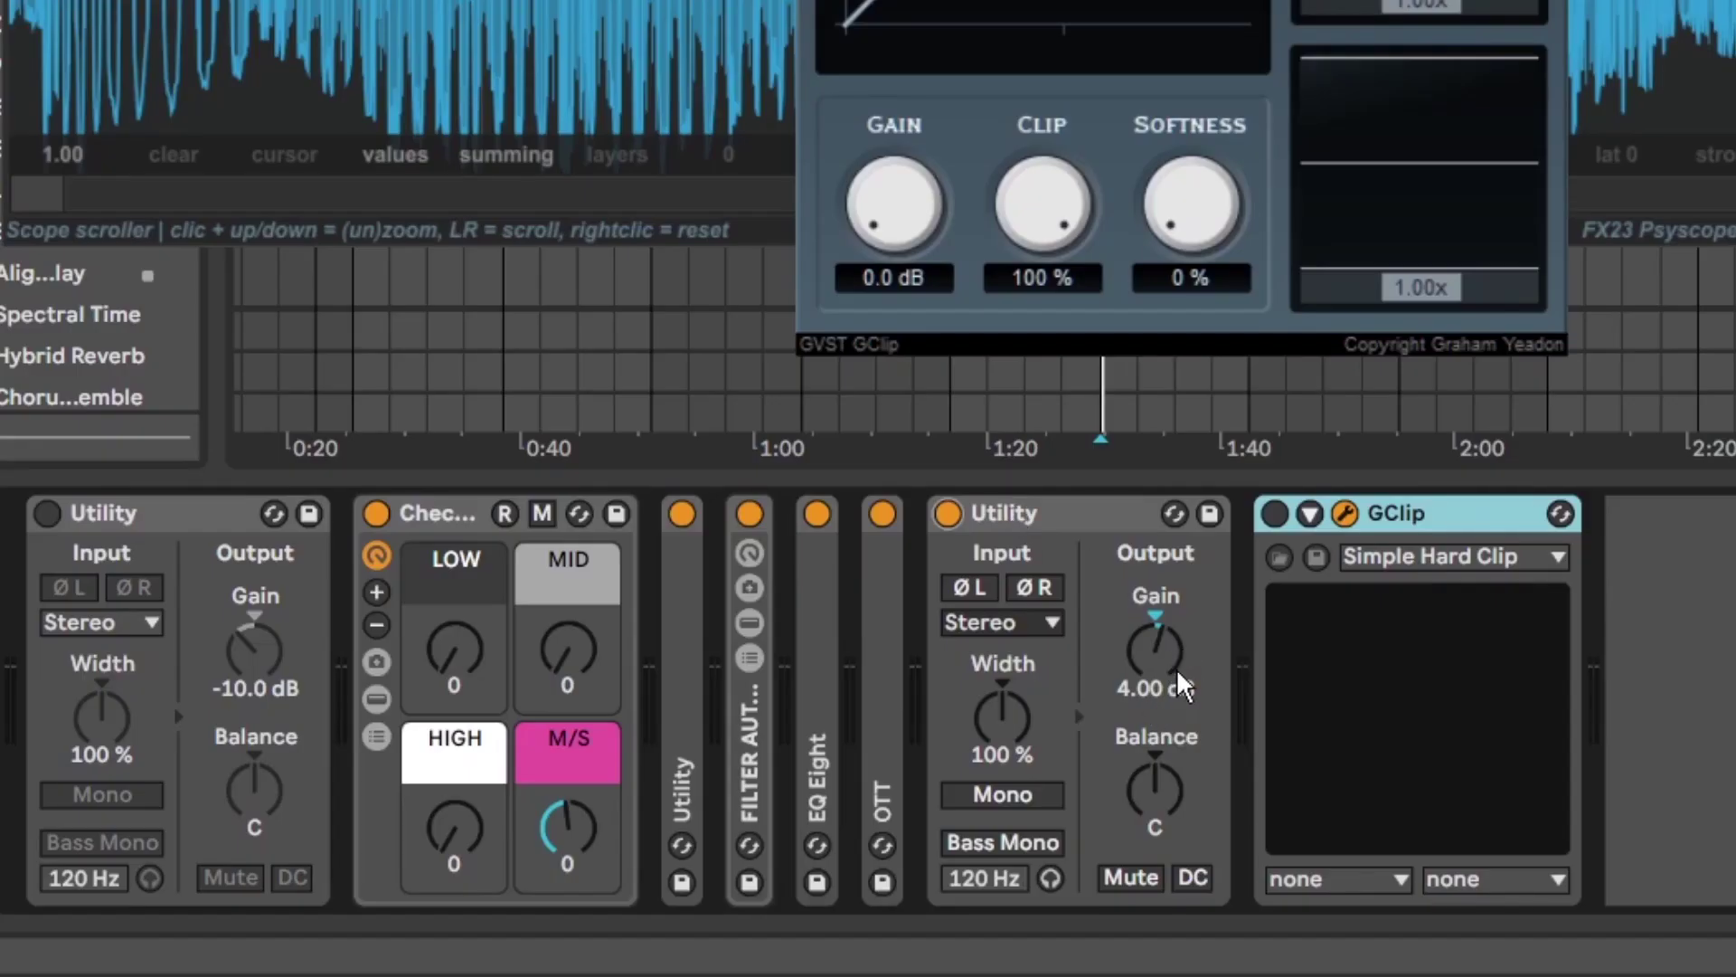
{"action": "left_click", "coordinate": [1348, 510]}
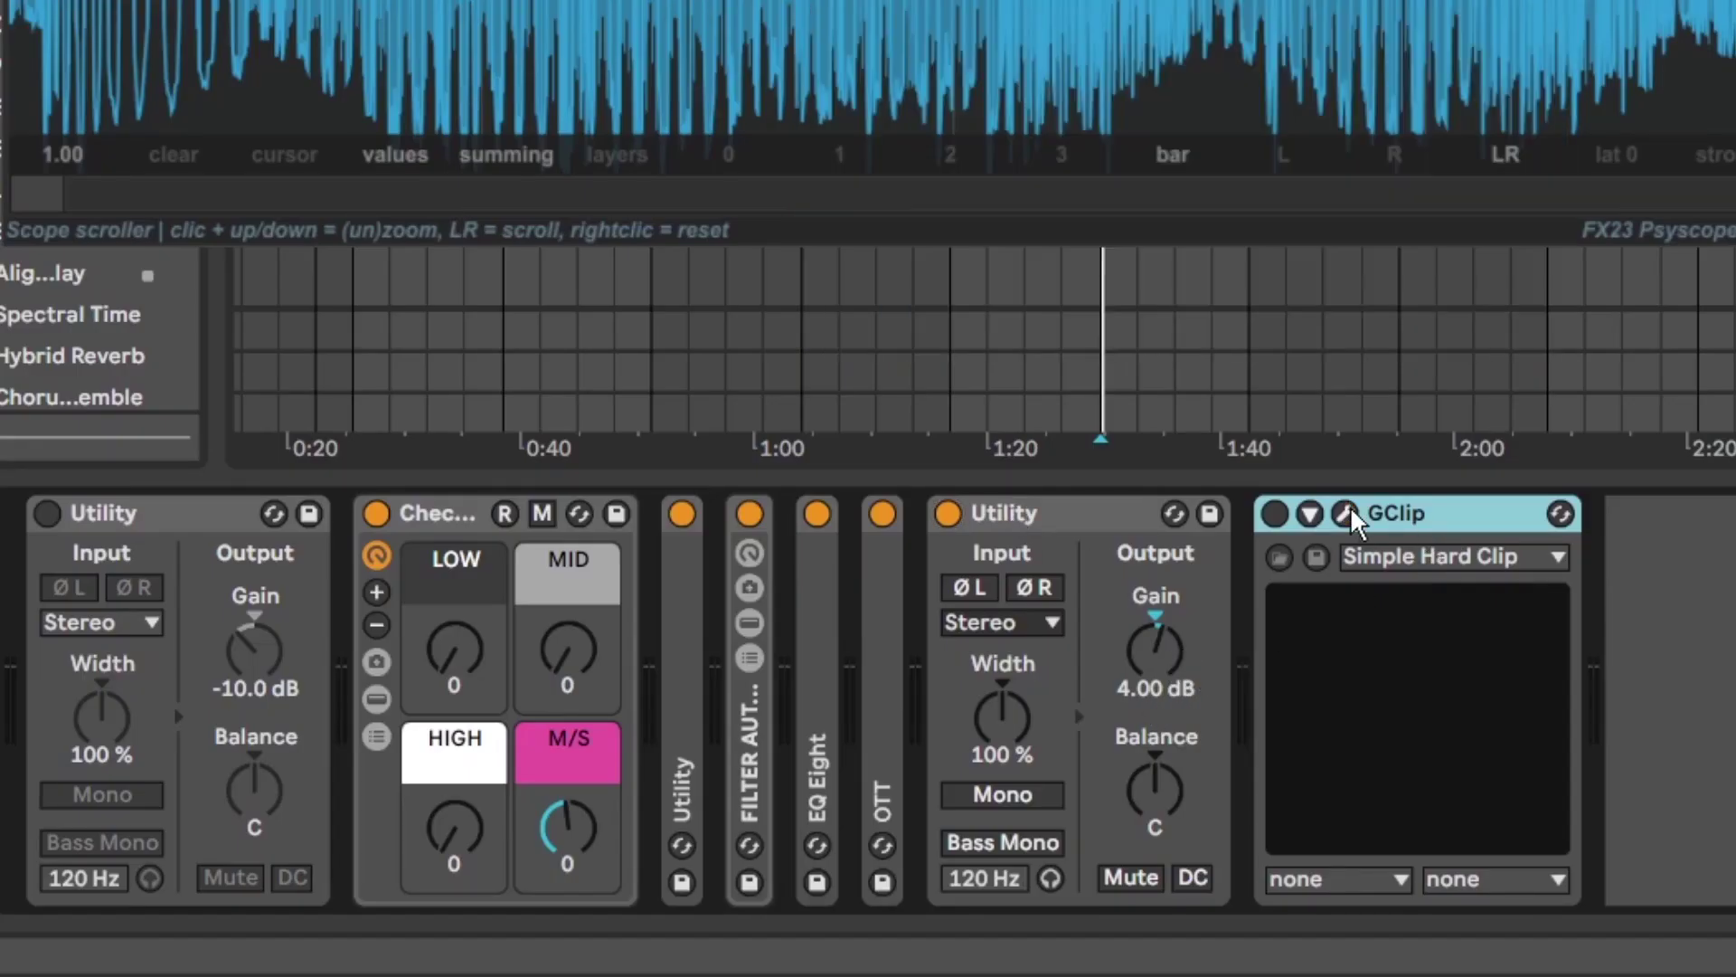
{"action": "left_click", "coordinate": [1275, 514]}
{"action": "left_click", "coordinate": [1346, 517]}
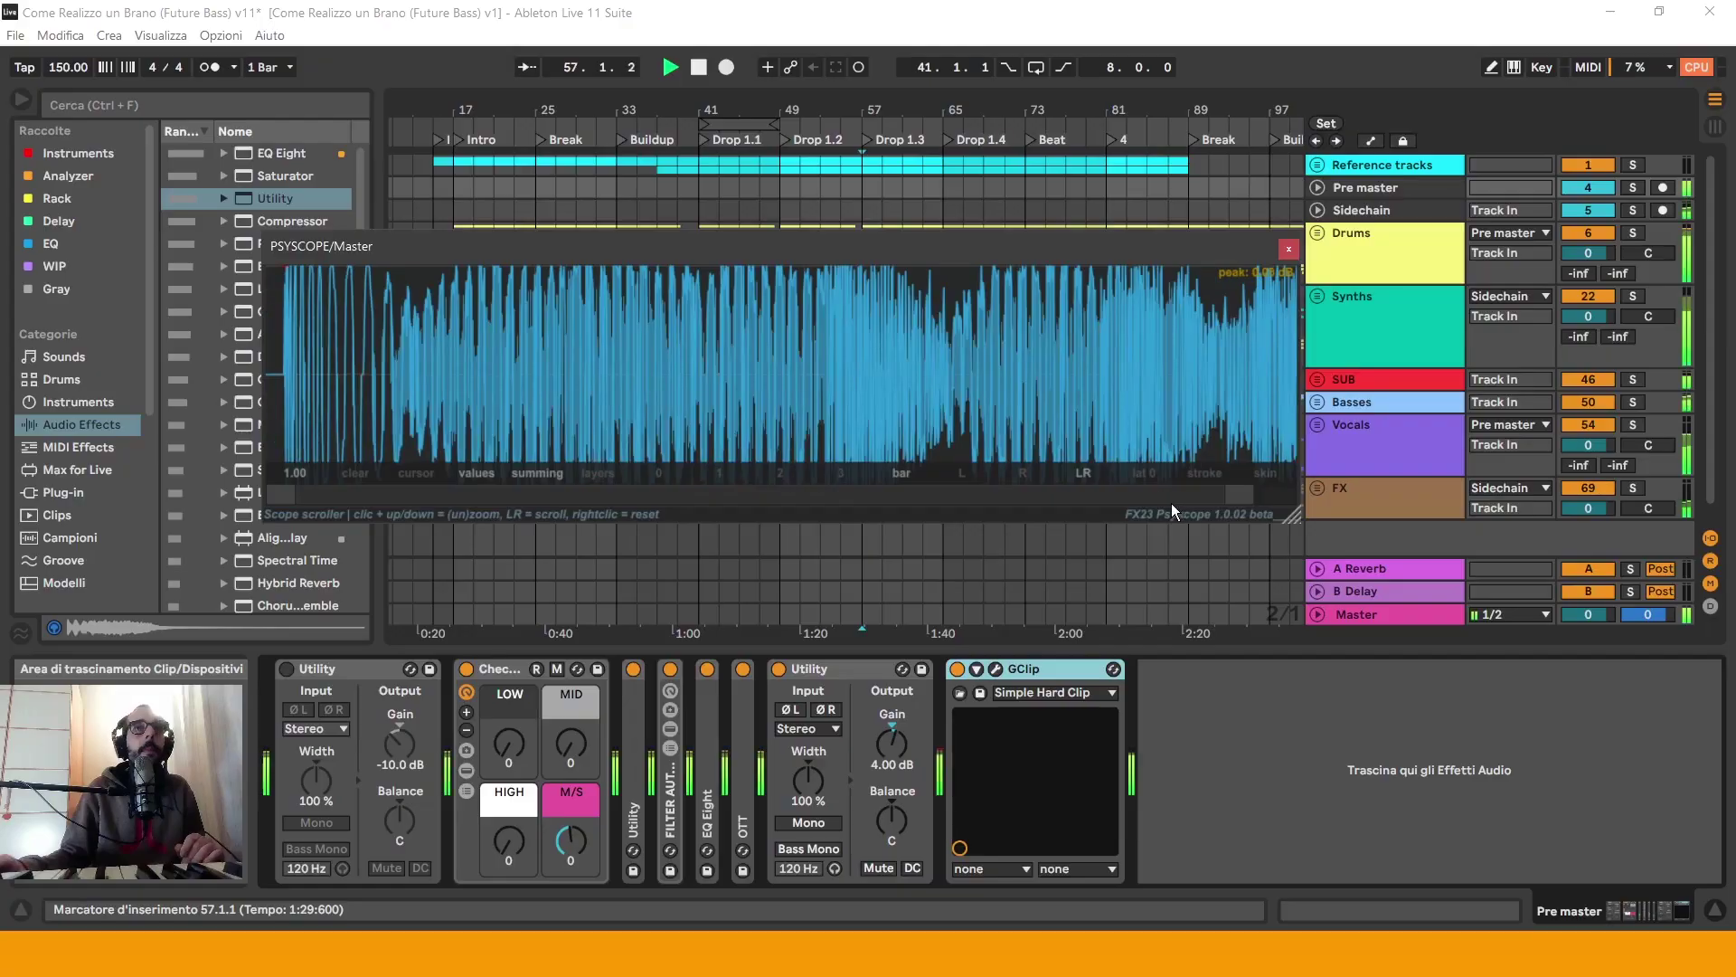
Step: Inspect the Drop 1.3 waveform in Psyscope at reduced vertical zoom and restore the default zoom
{"action": "right_click", "coordinate": [1244, 491]}
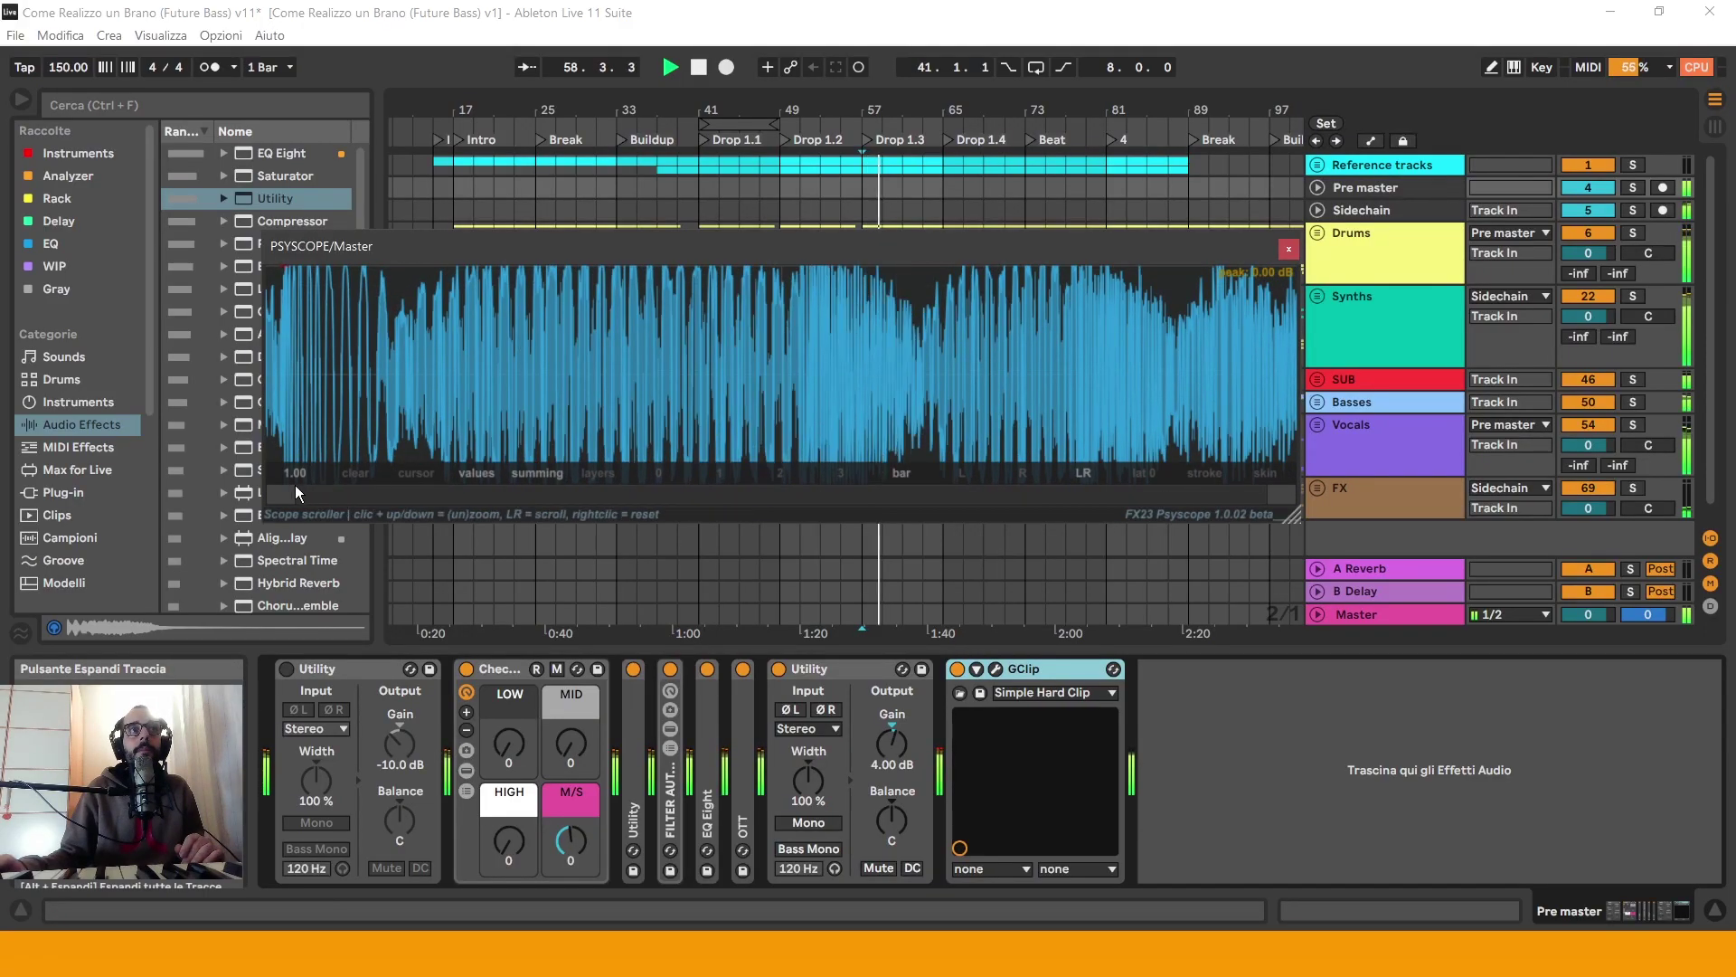
{"action": "left_click_drag", "start_coordinate": [295, 484], "coordinate": [296, 495]}
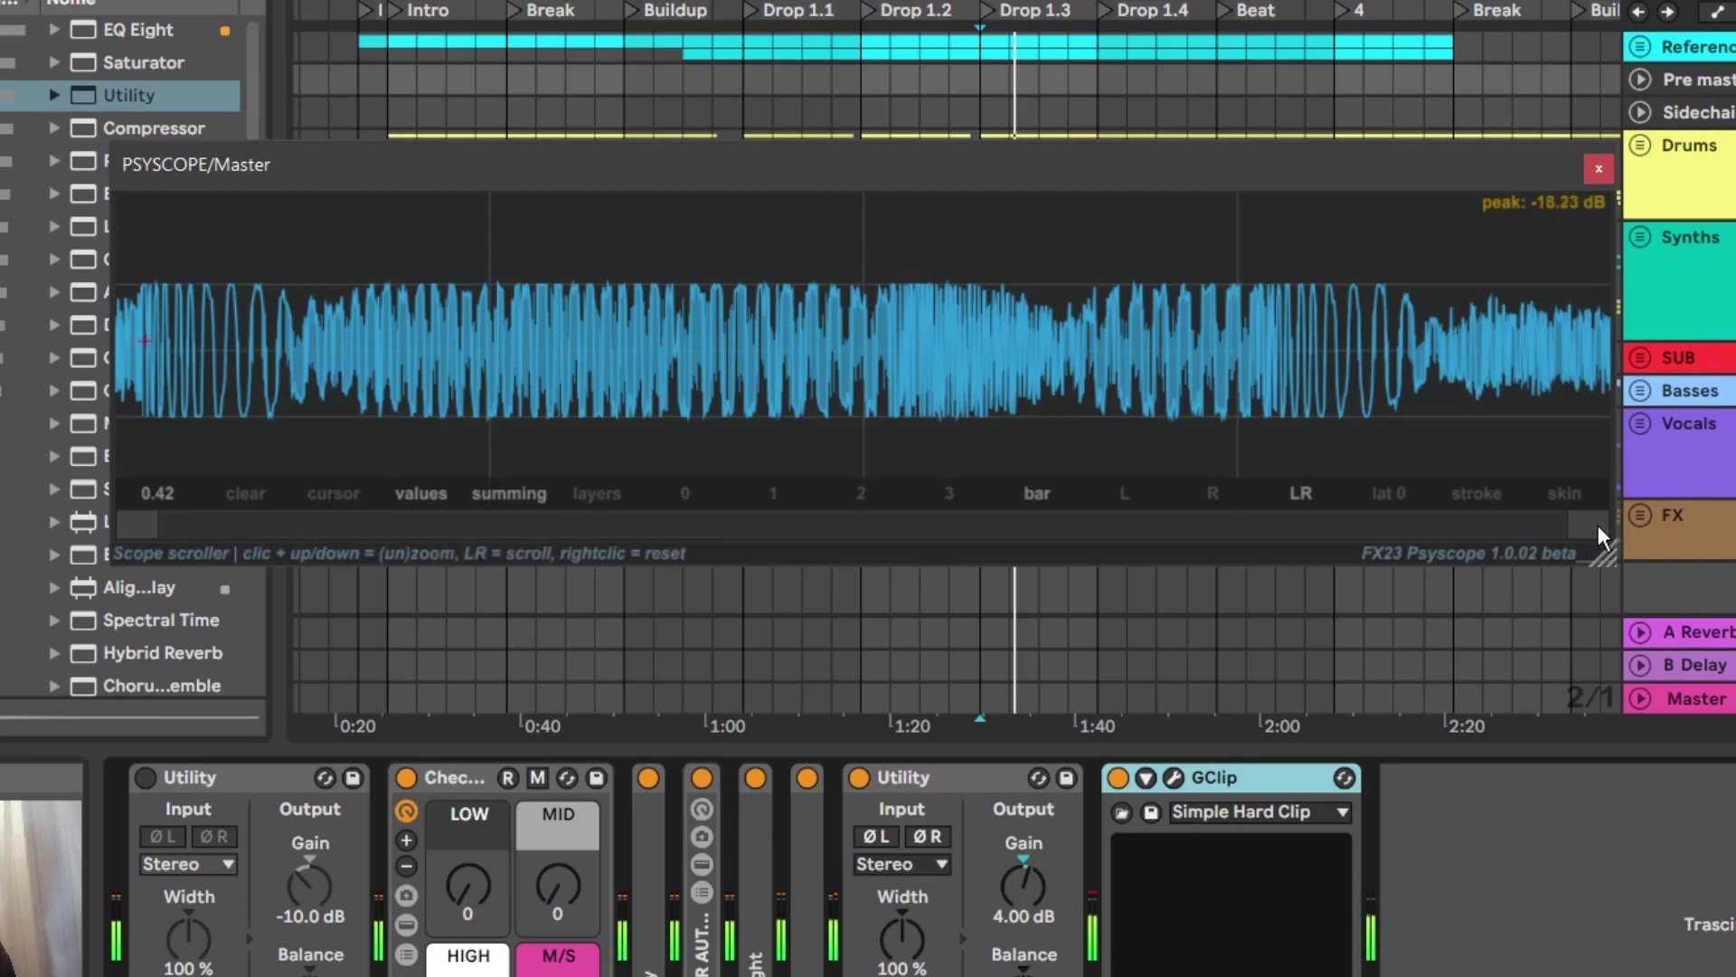
{"action": "right_click", "coordinate": [1296, 264]}
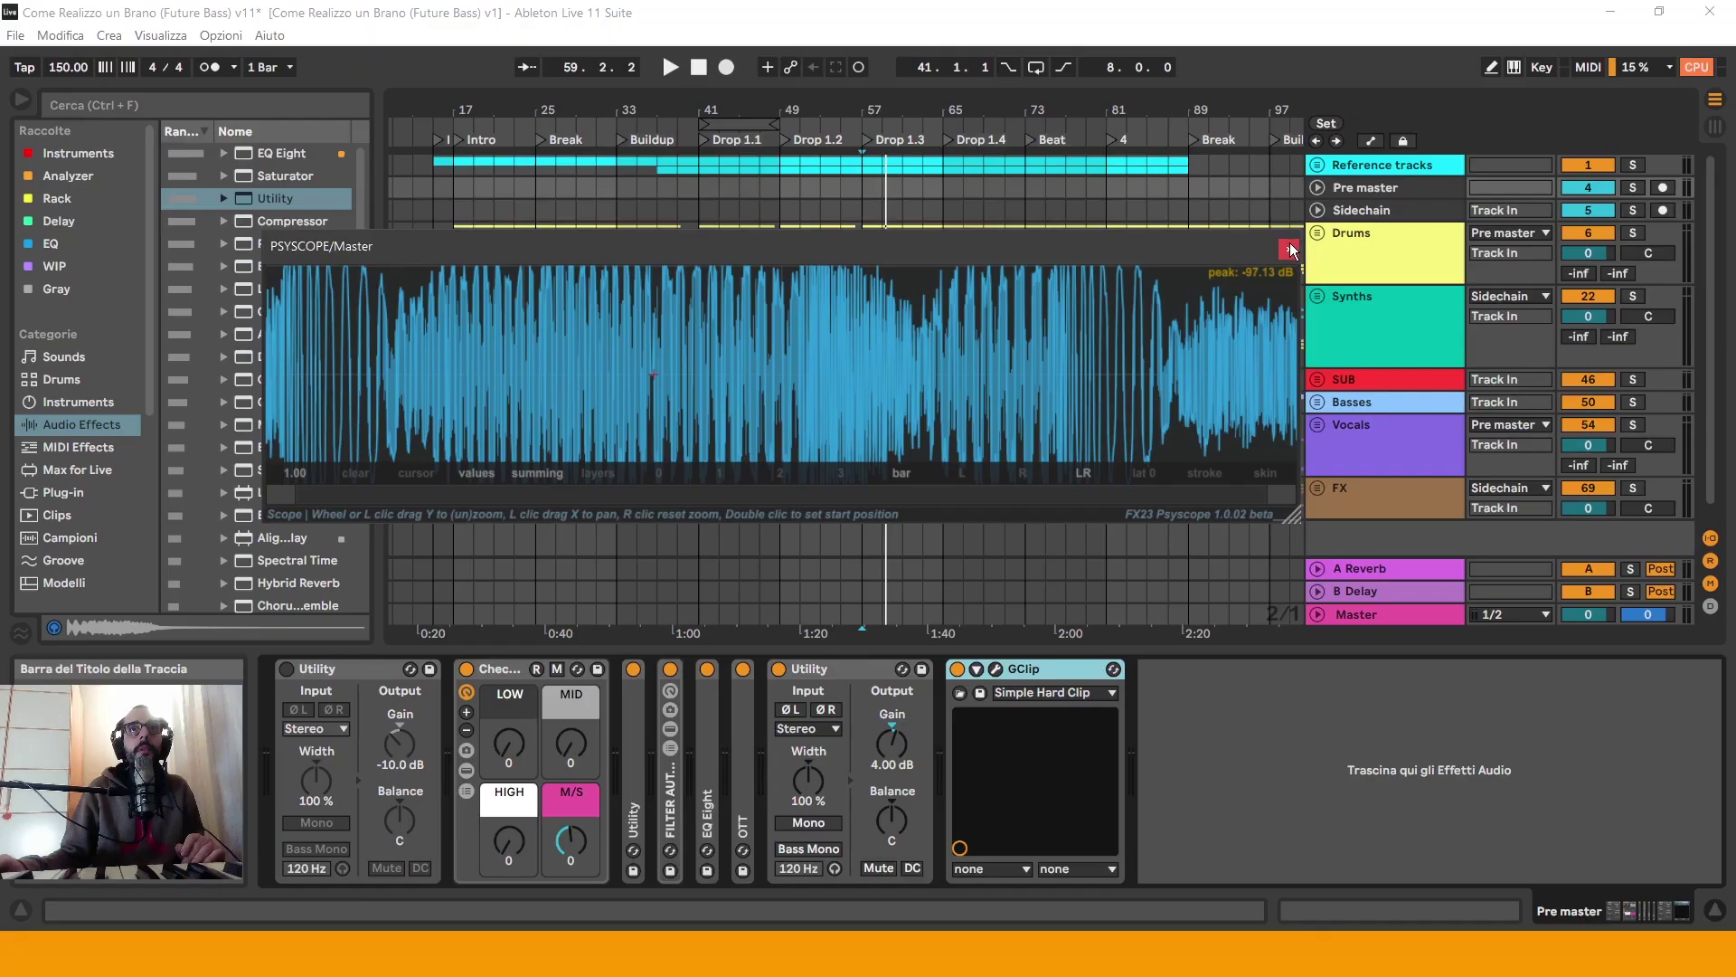
{"action": "left_click", "coordinate": [1289, 249]}
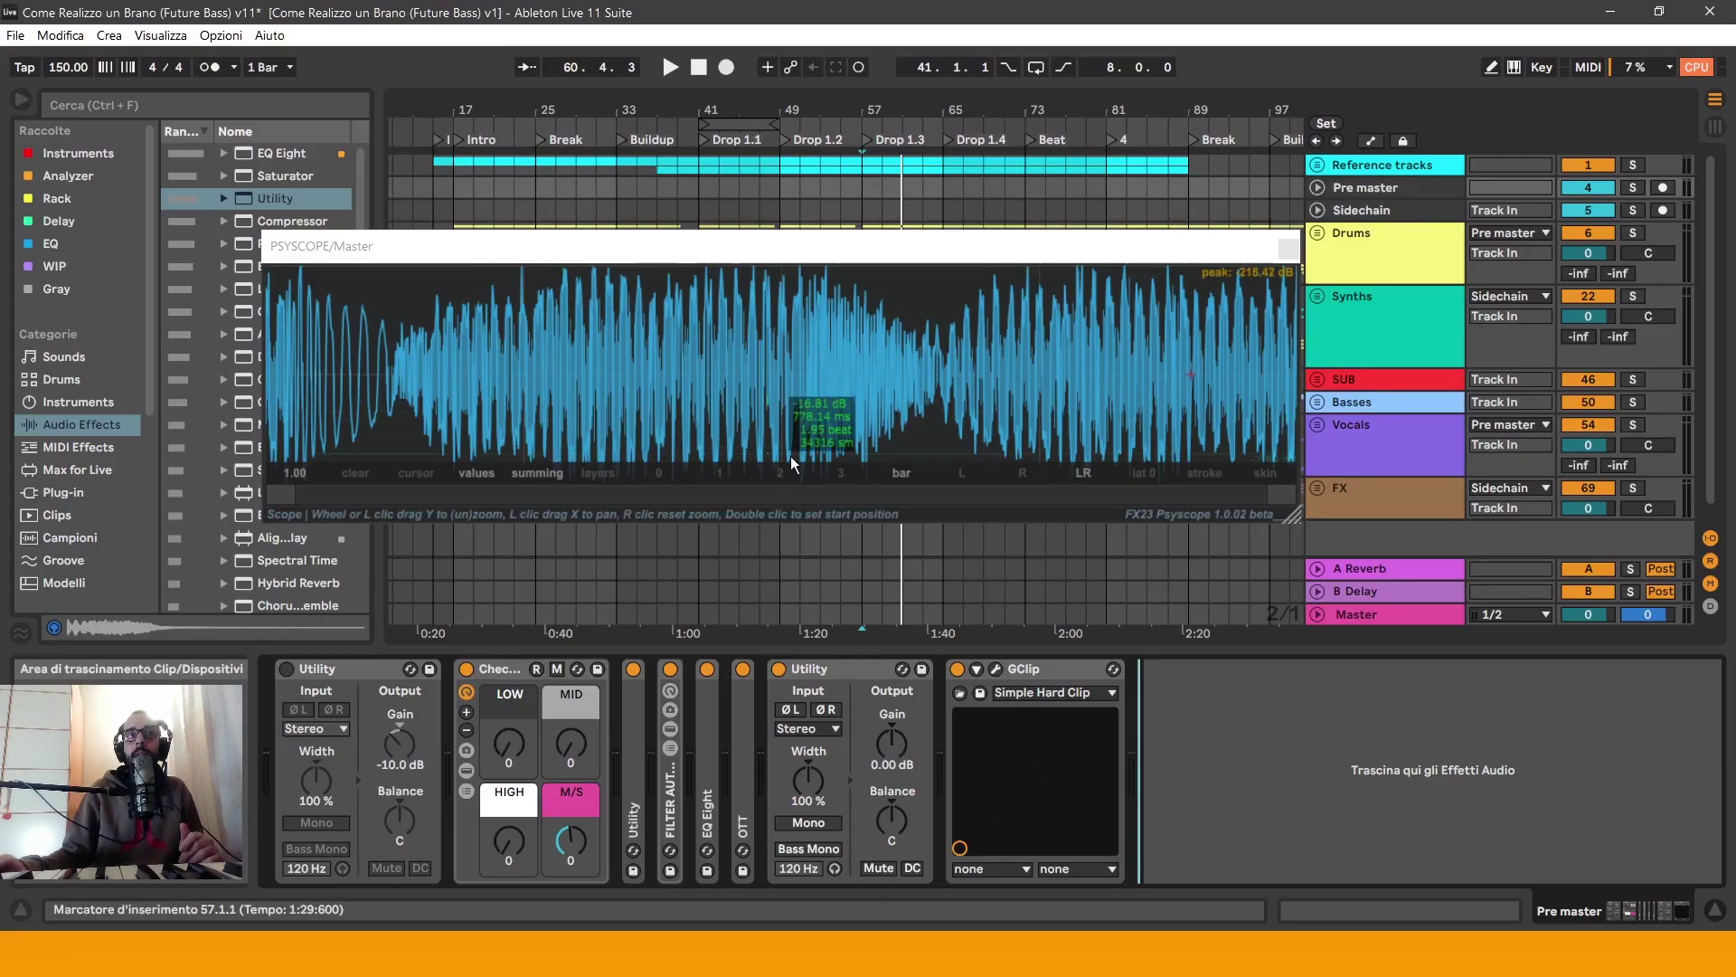
Step: Set the gain of the Utility just before GClip to 2 dB while checking the playback
{"action": "key", "text": "space"}
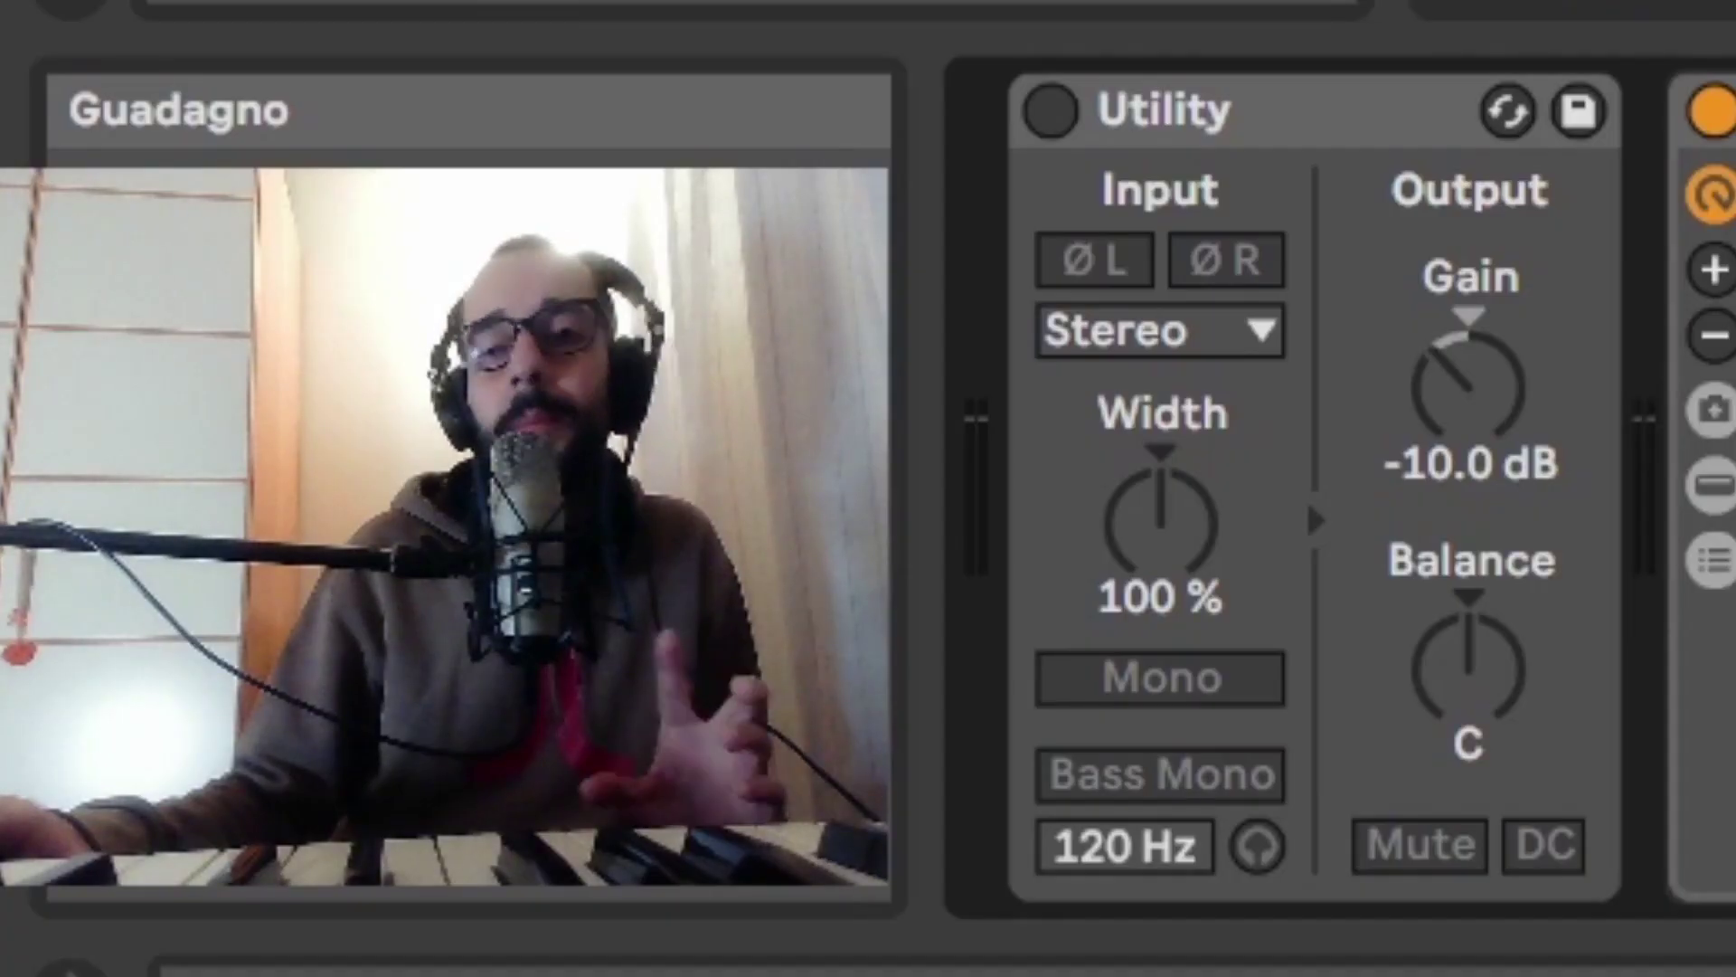
{"action": "left_click_drag", "start_coordinate": [905, 725], "coordinate": [904, 714]}
{"action": "key", "text": "space"}
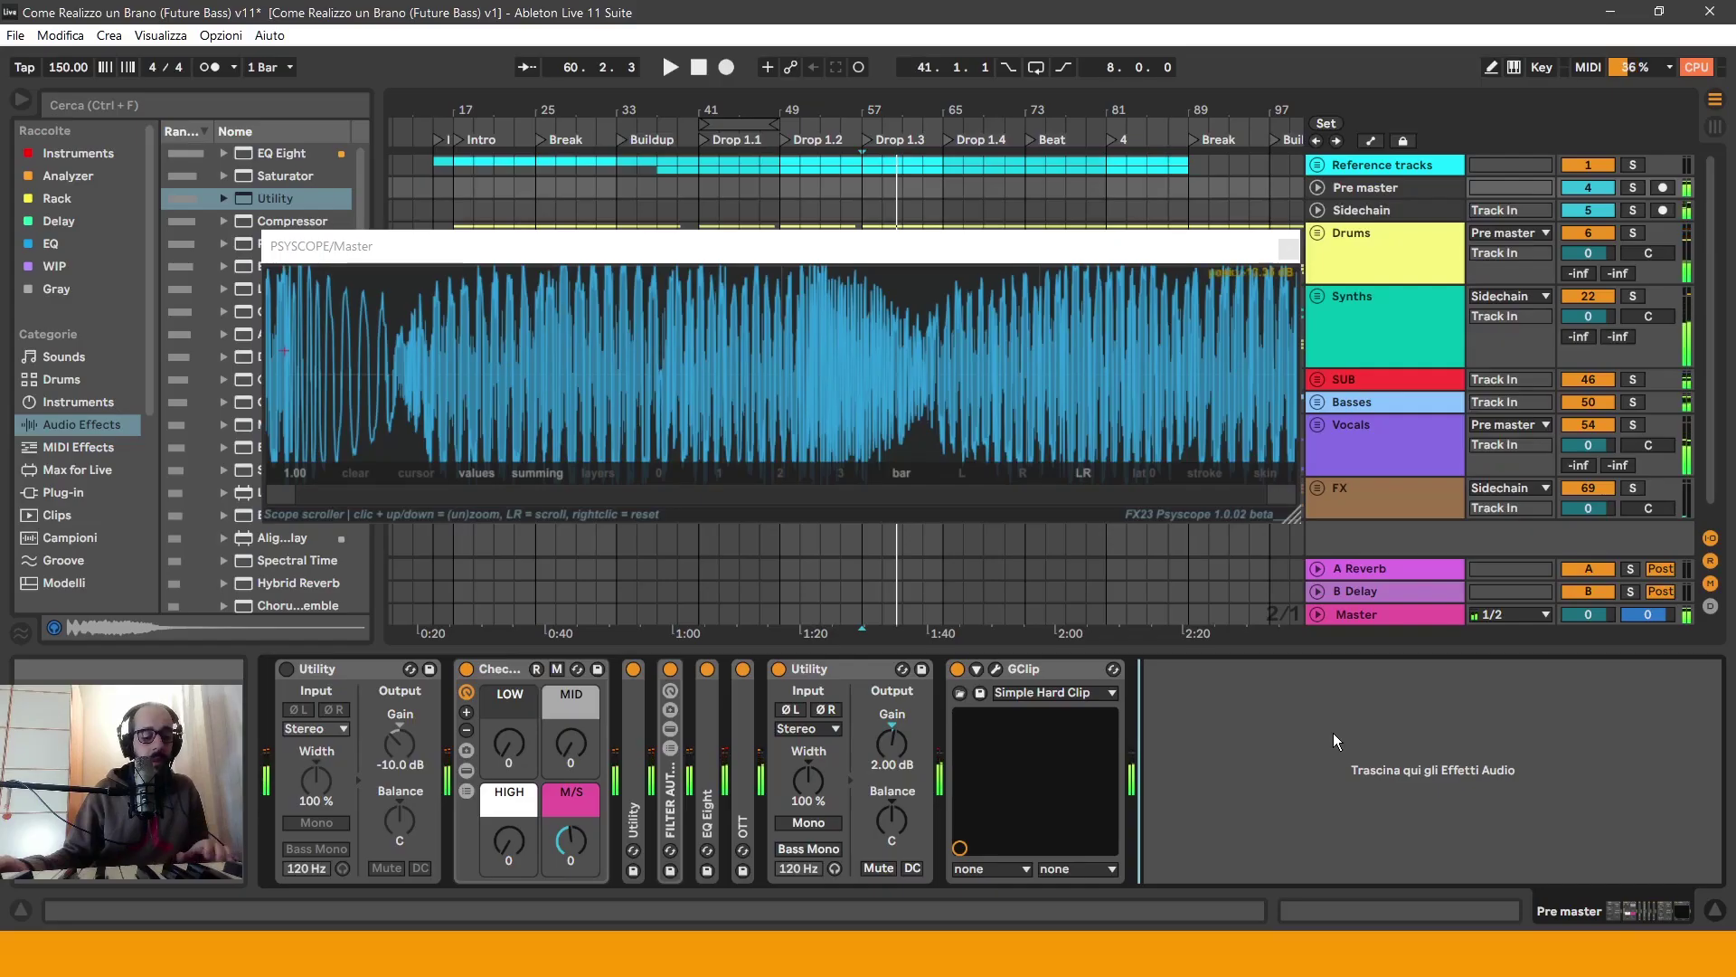
Step: Show the plug-in windows and arrange the Youlean Loudness Meter beside Psyscope to read the loudness of Drop 1.3
{"action": "key", "text": "ctrl+alt+p"}
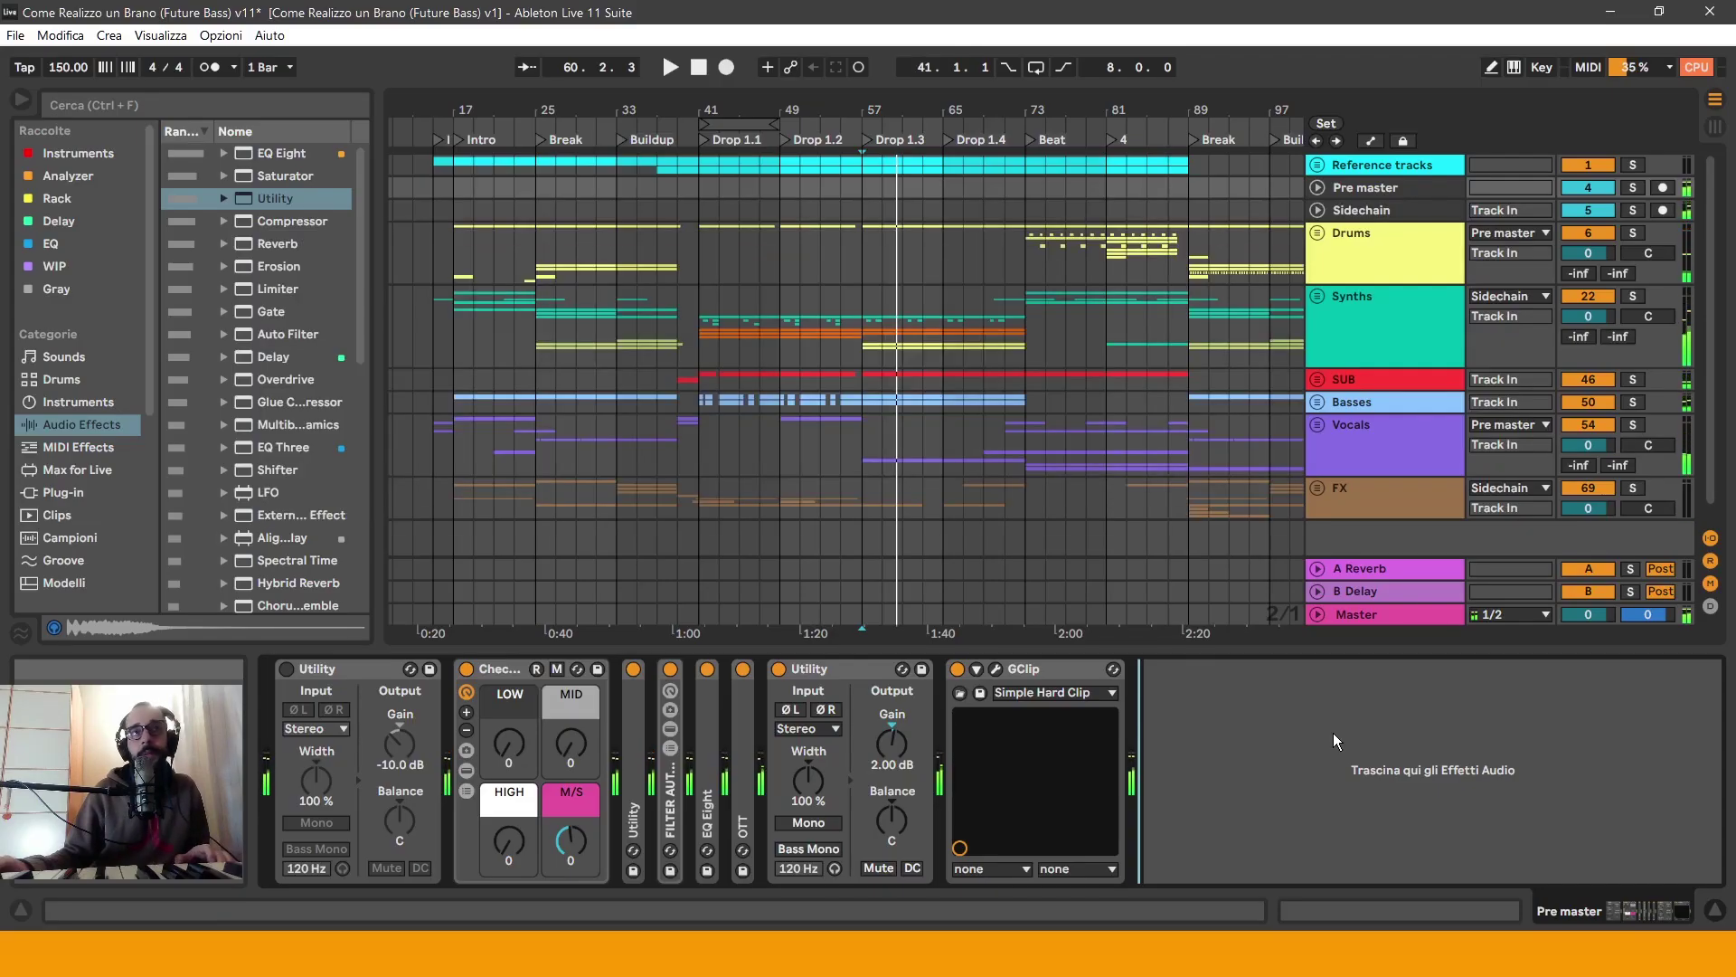
{"action": "key", "text": "ctrl+alt+p"}
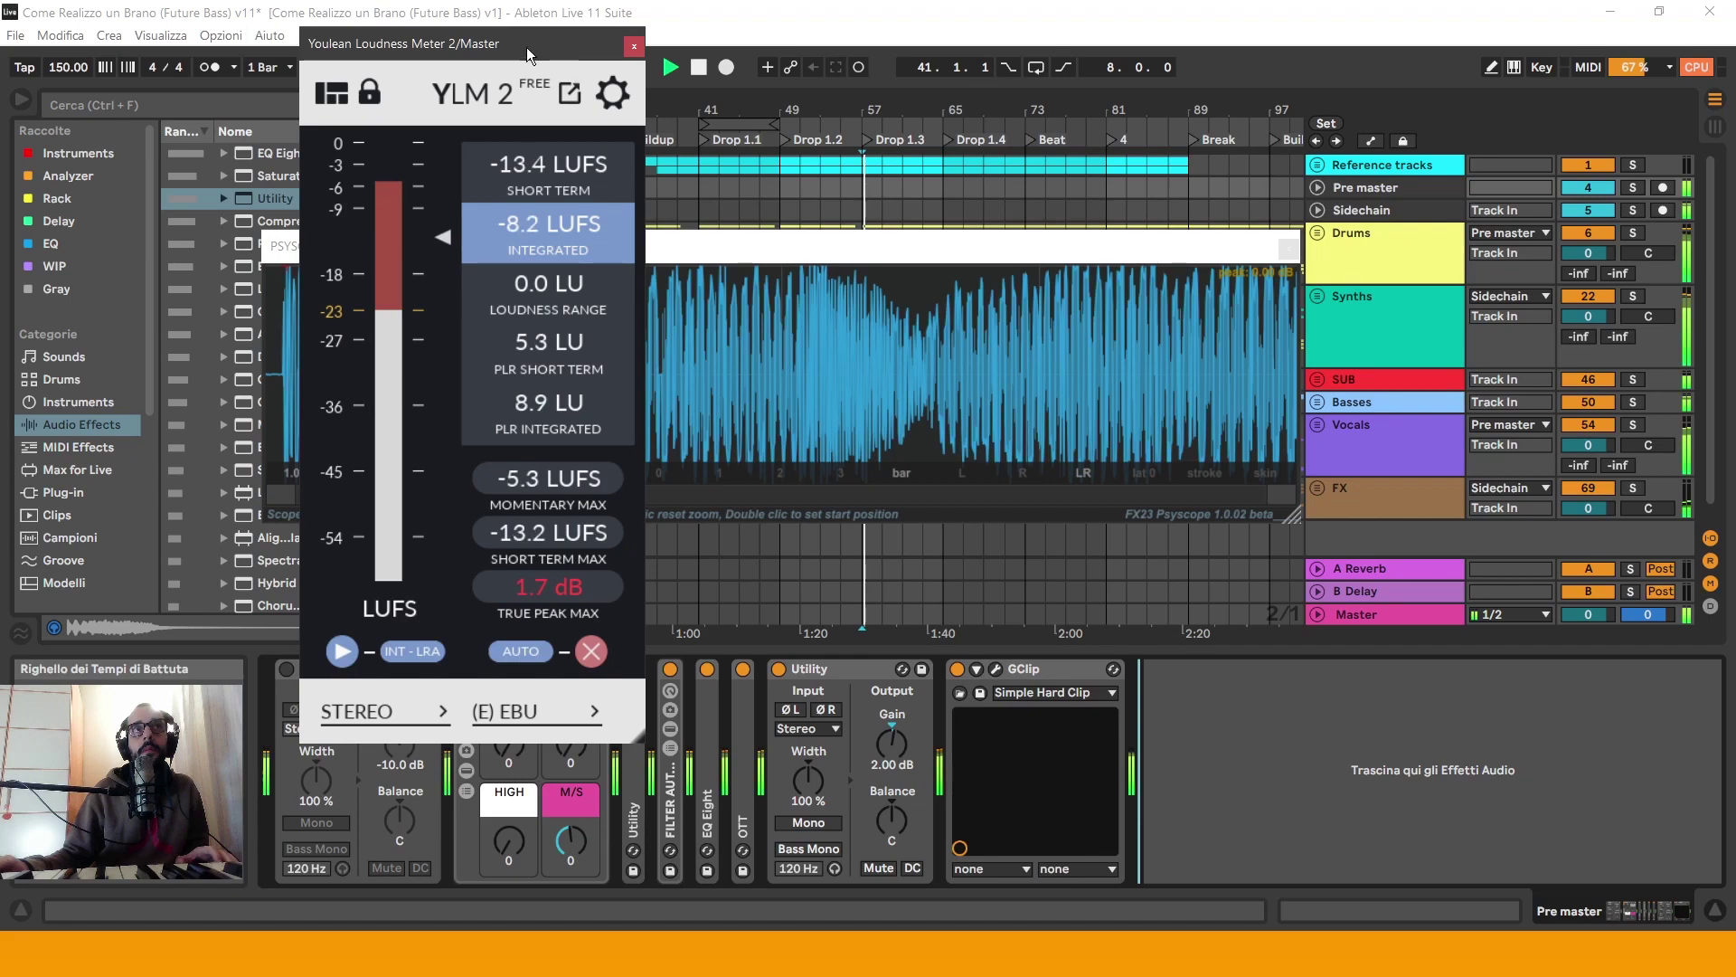
{"action": "left_click_drag", "start_coordinate": [543, 43], "coordinate": [1430, 76]}
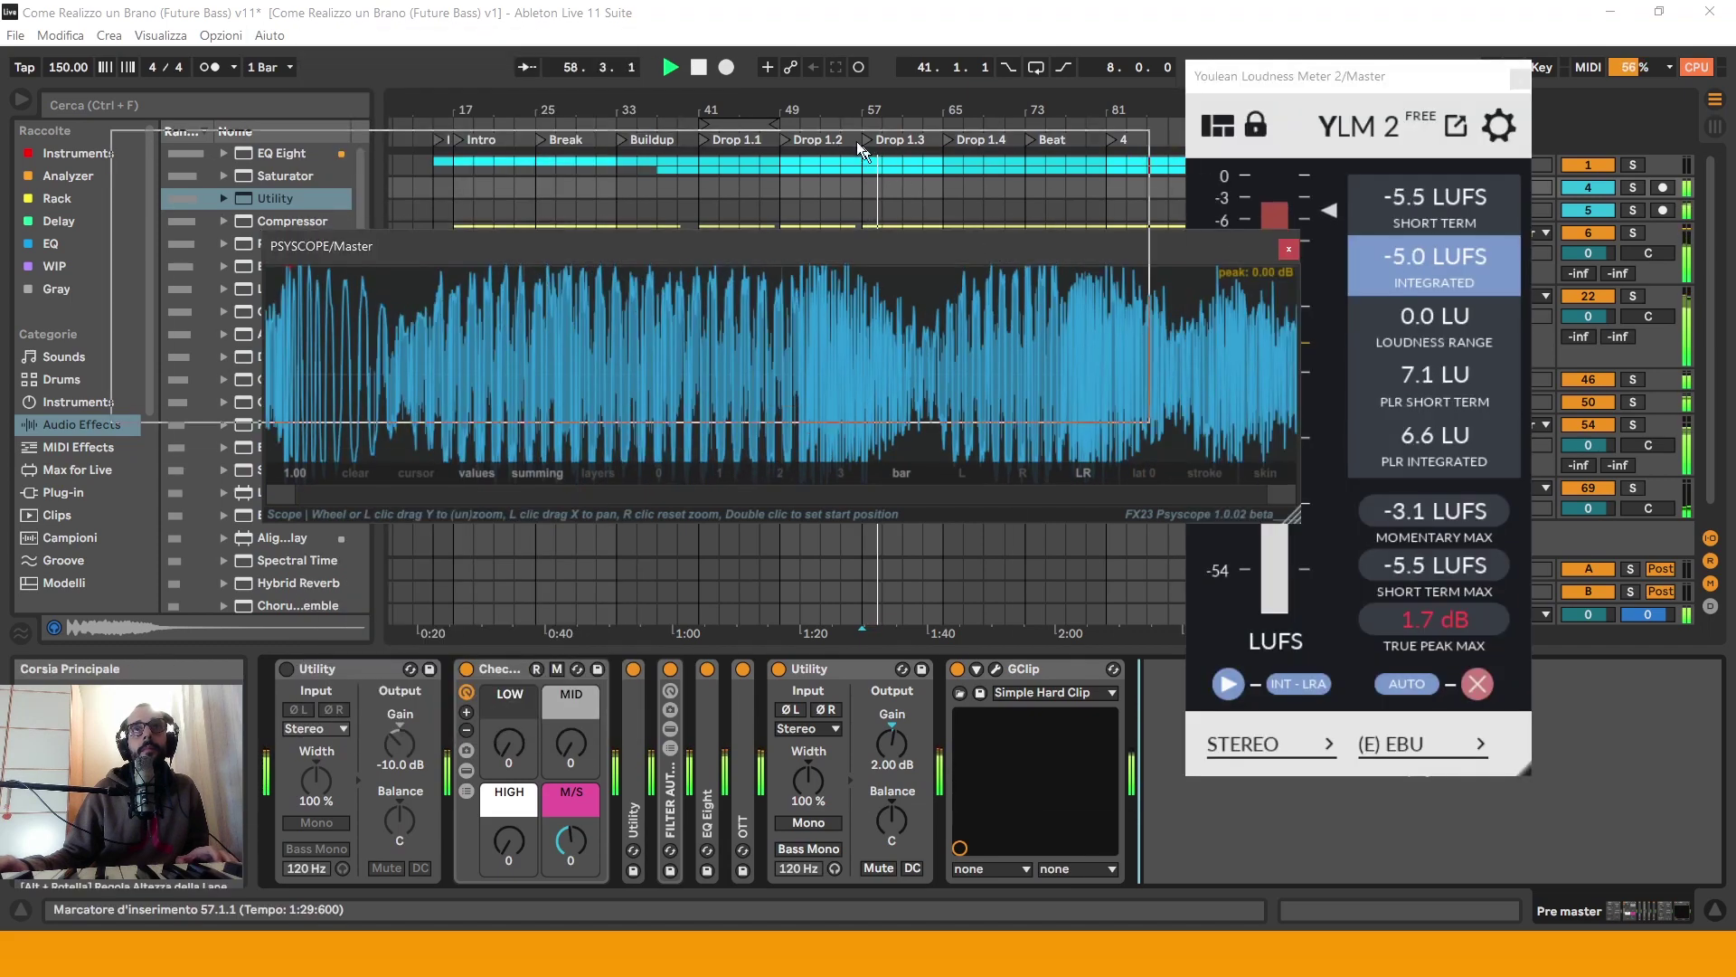
{"action": "left_click_drag", "start_coordinate": [1024, 237], "coordinate": [854, 82]}
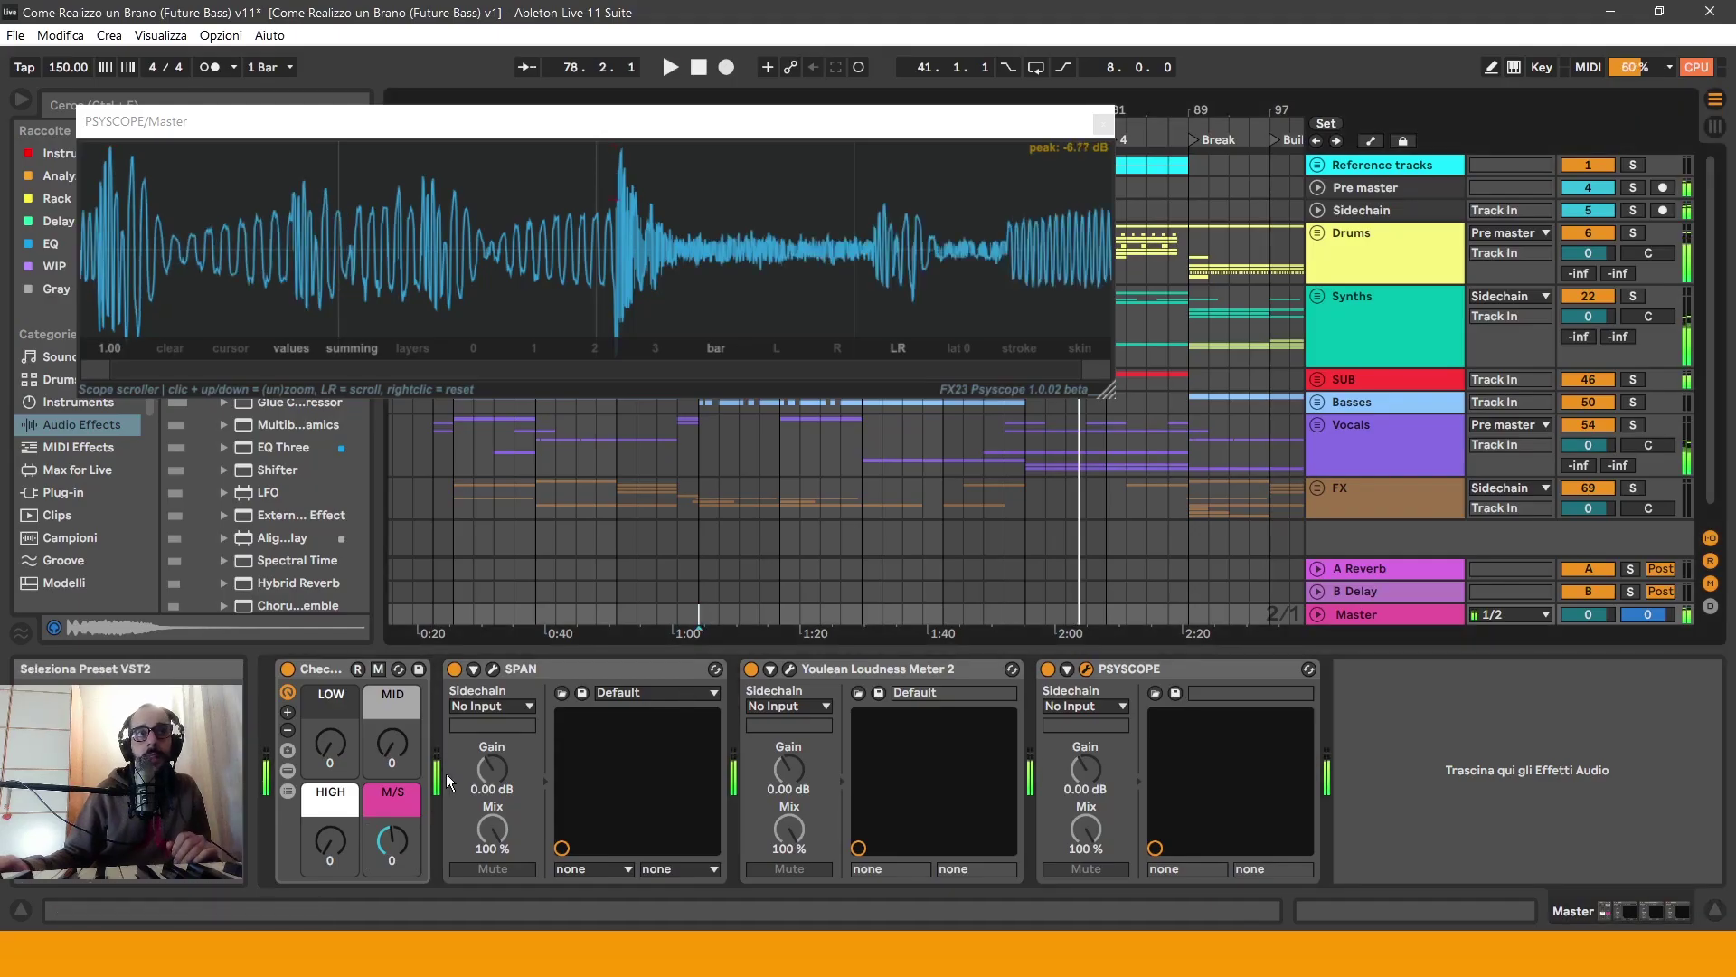
Step: Audition Drop 1.1 on the Master with the check rack's M/S macro at 100S and its LOW macro at 127, viewing SPAN
{"action": "left_click_drag", "start_coordinate": [398, 842], "coordinate": [387, 843]}
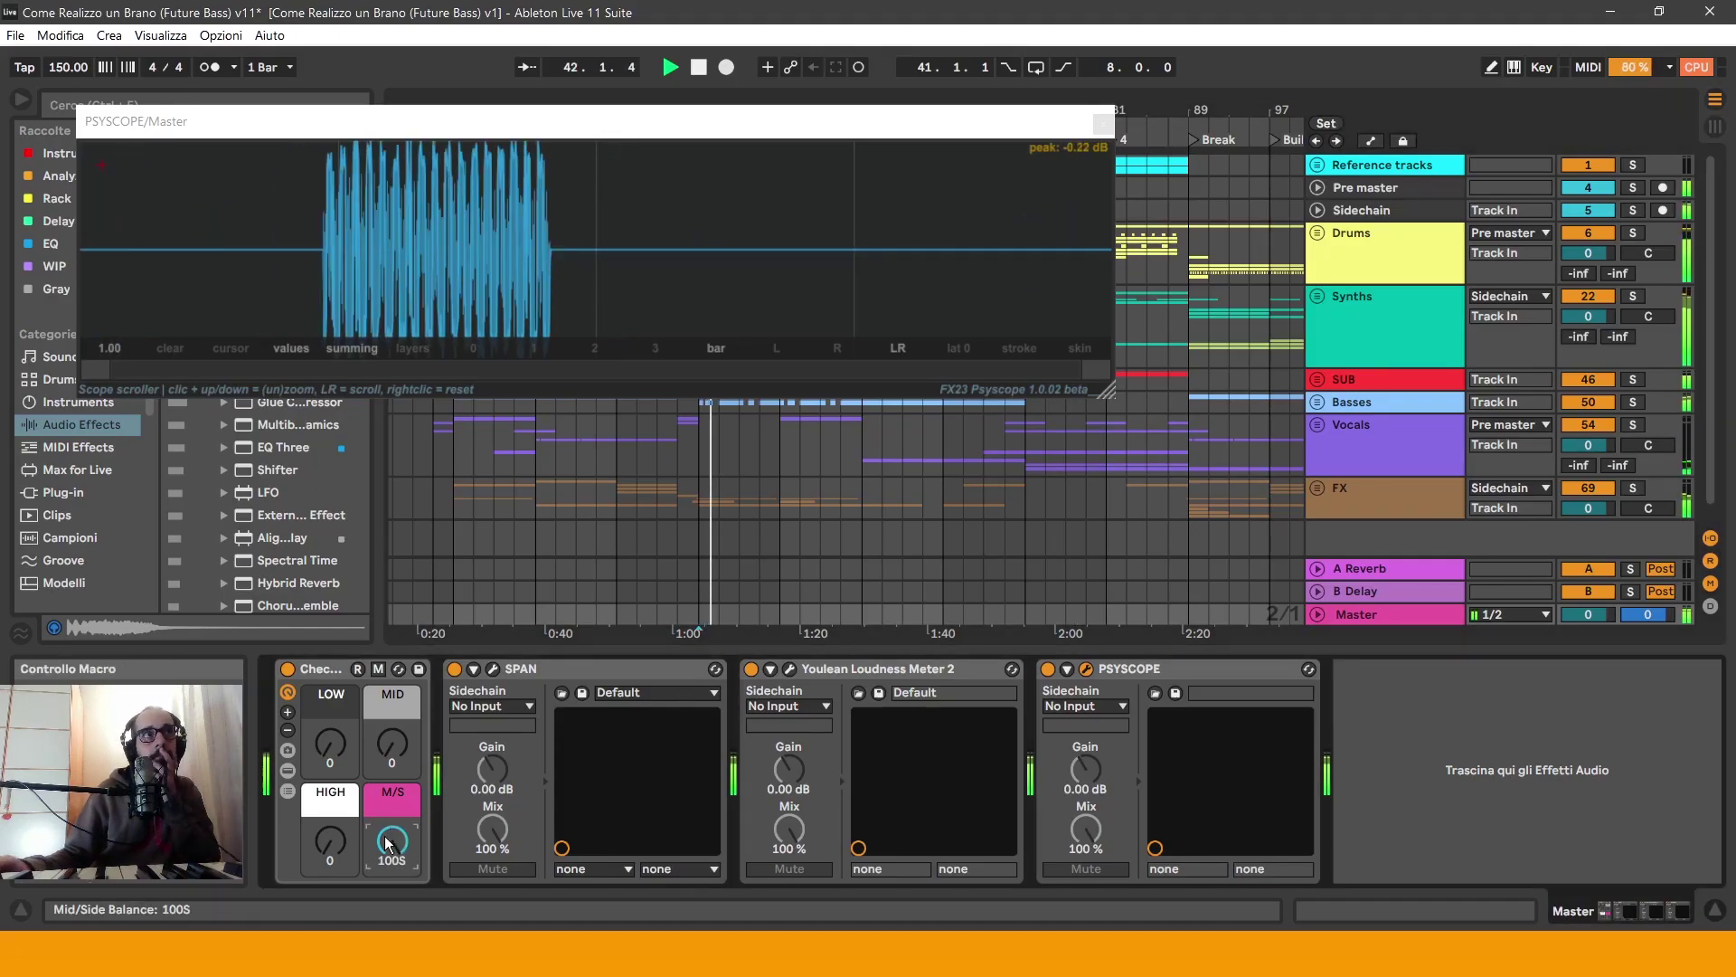
{"action": "key", "text": "ctrl+alt+p"}
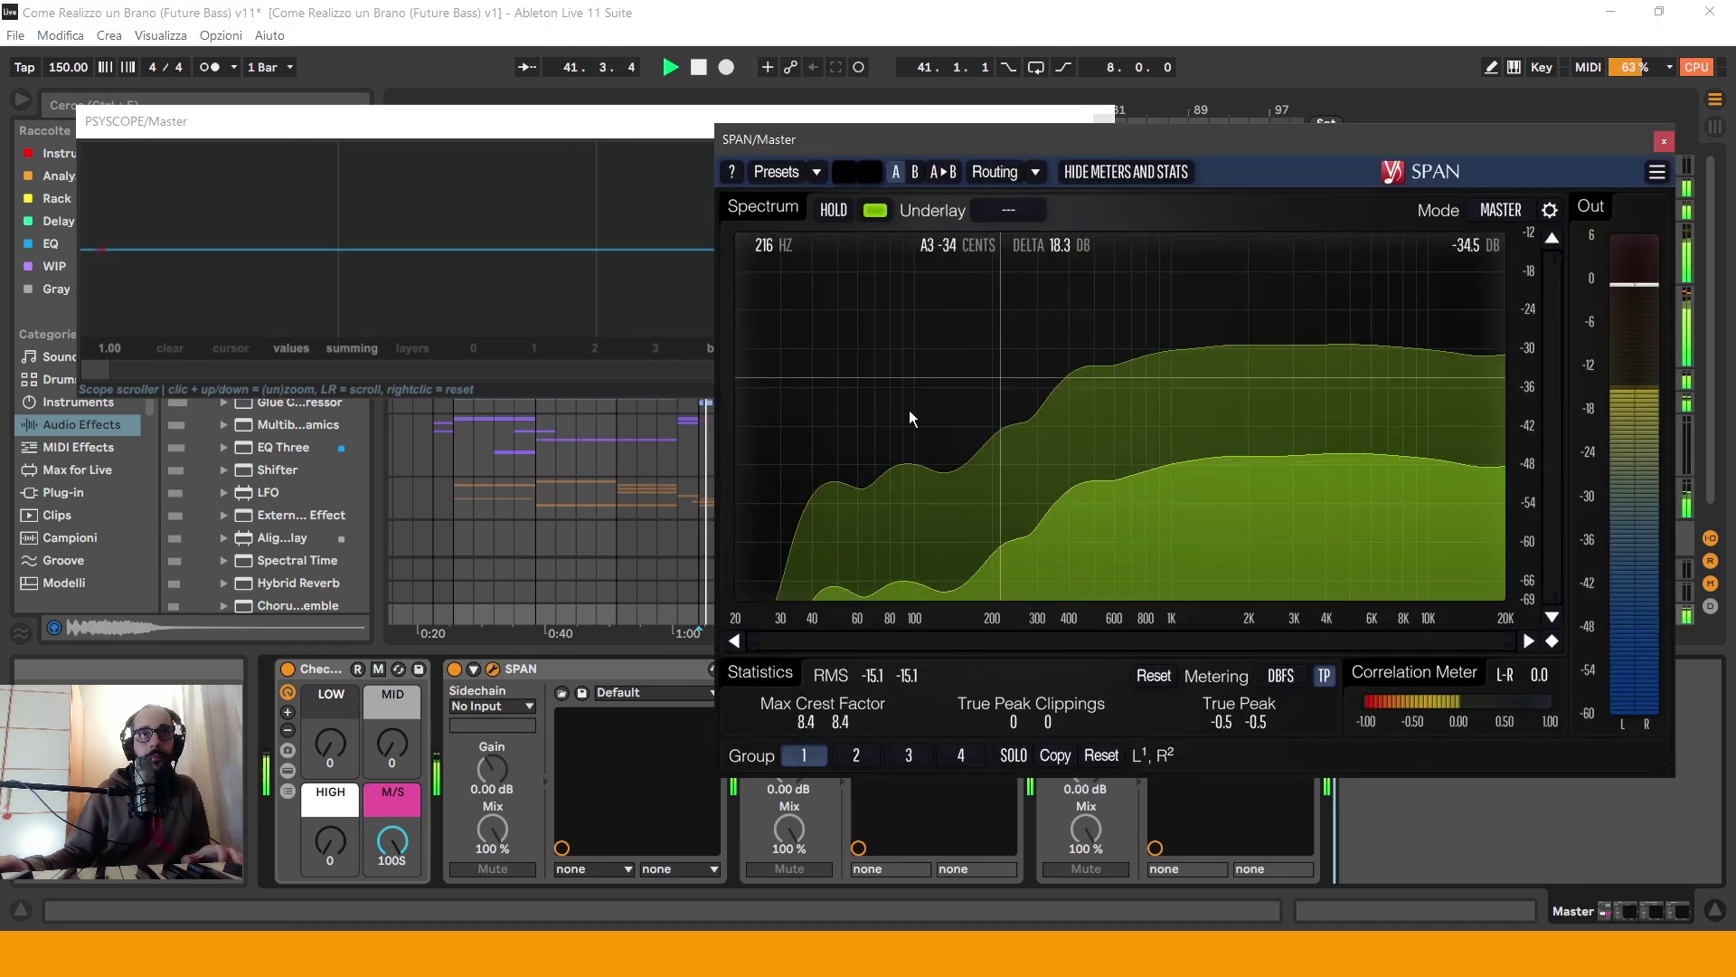
{"action": "left_click", "coordinate": [1664, 141]}
{"action": "left_click_drag", "start_coordinate": [325, 764], "coordinate": [324, 753]}
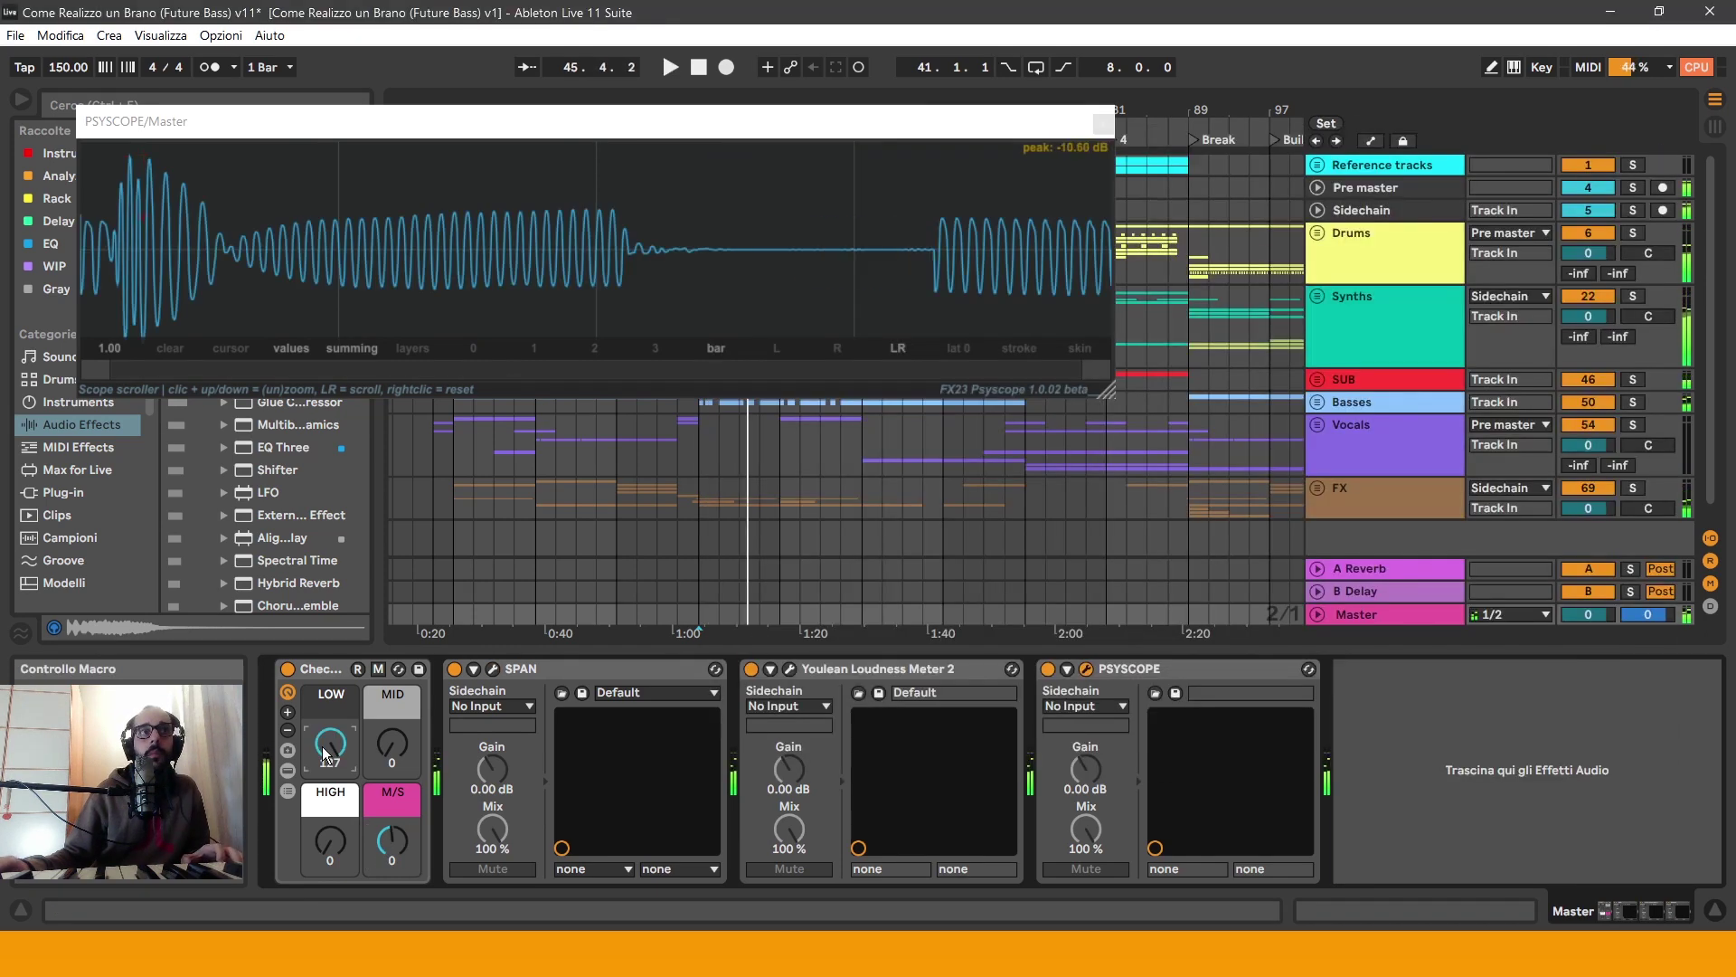
{"action": "key", "text": "space"}
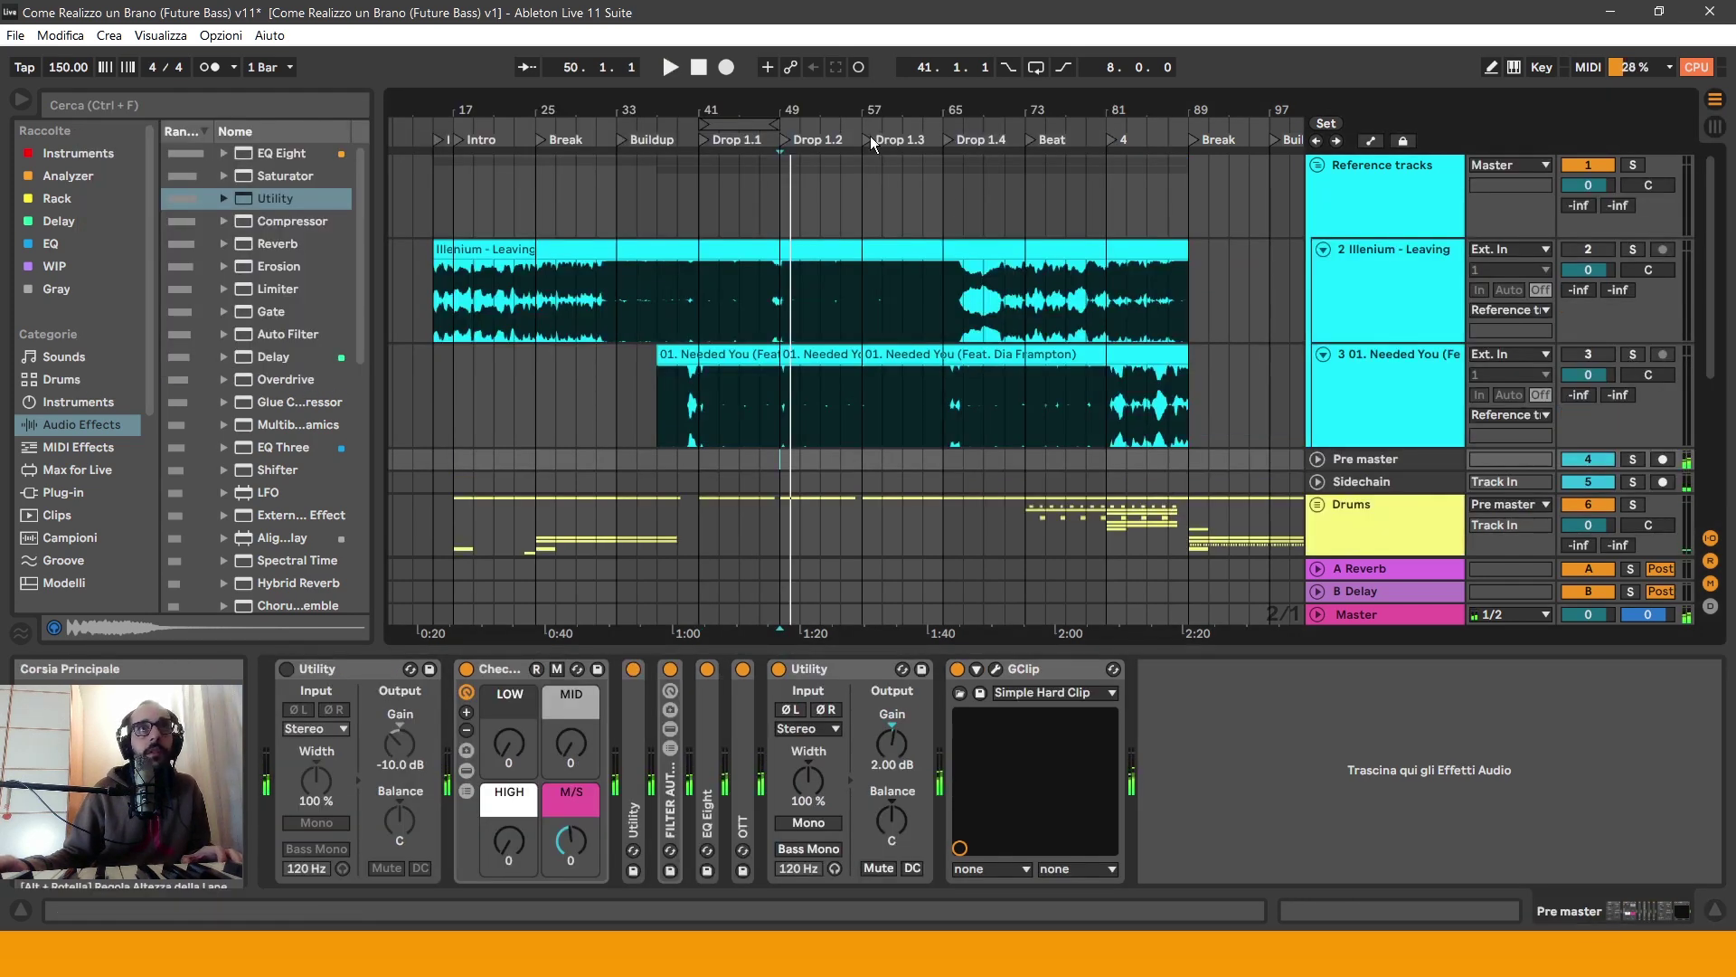
Step: Solo the Needed You reference track at Drop 1.1 and examine its spectrum and levels in SPAN during playback
{"action": "left_click_drag", "start_coordinate": [741, 110], "coordinate": [742, 145]}
{"action": "left_click", "coordinate": [588, 432]}
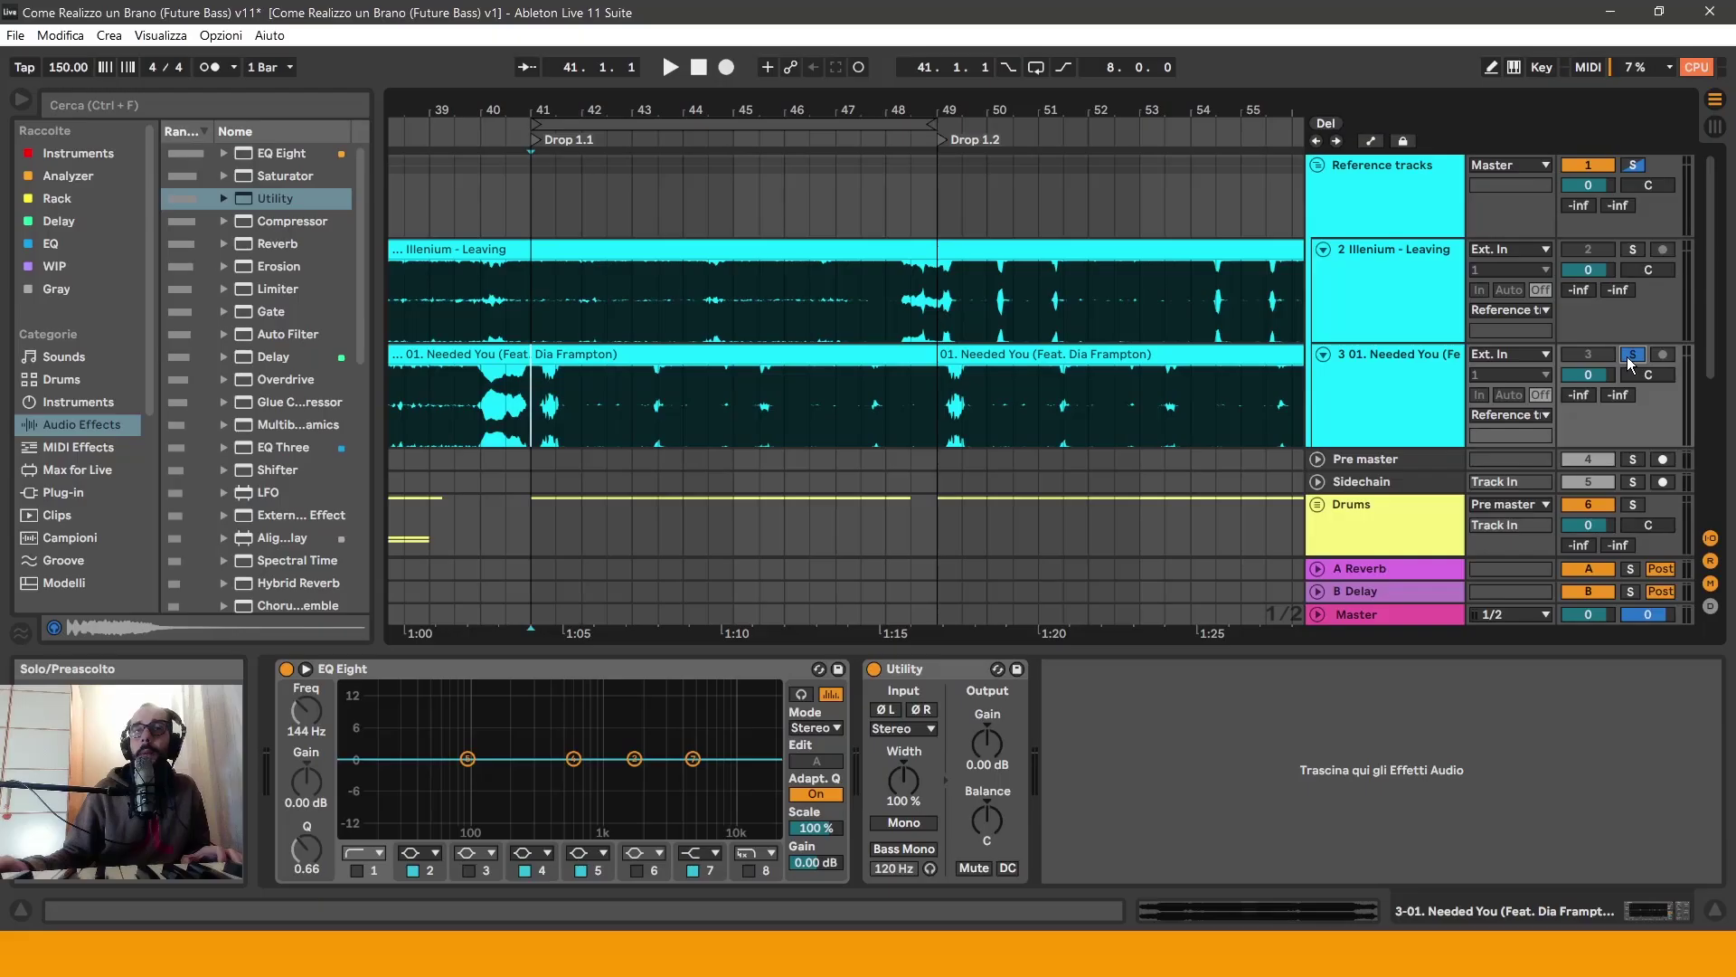
{"action": "key", "text": "space"}
{"action": "key", "text": "ctrl+alt+p"}
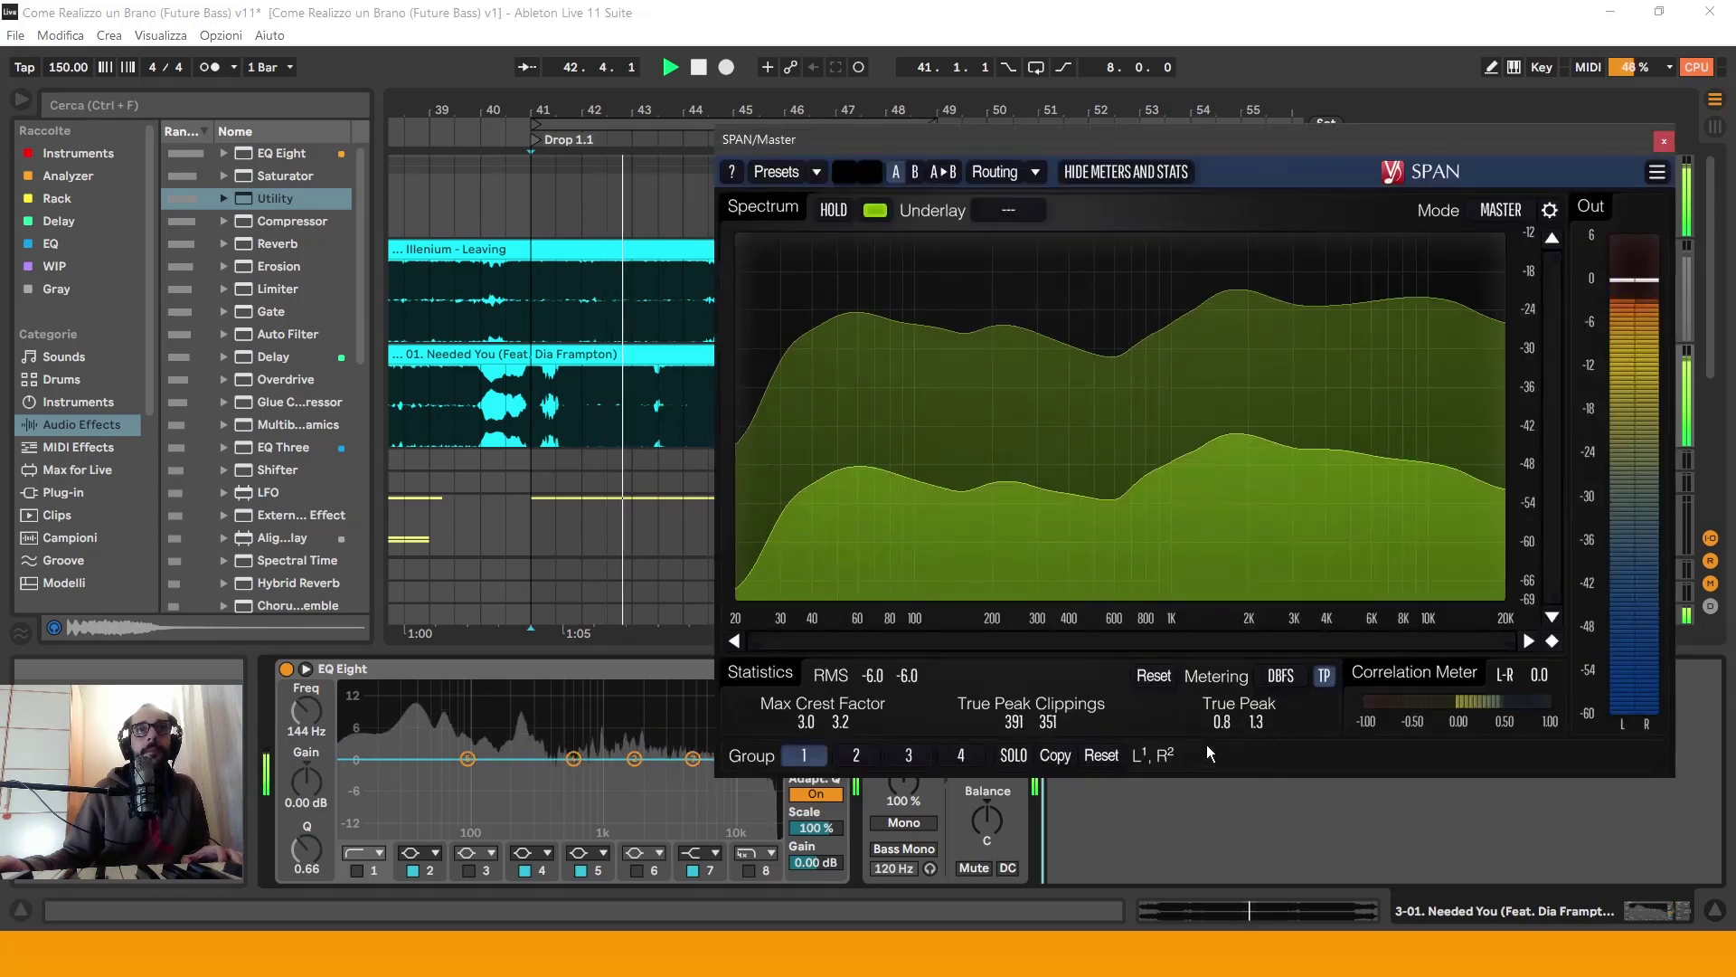
{"action": "left_click_drag", "start_coordinate": [693, 9], "coordinate": [695, 10]}
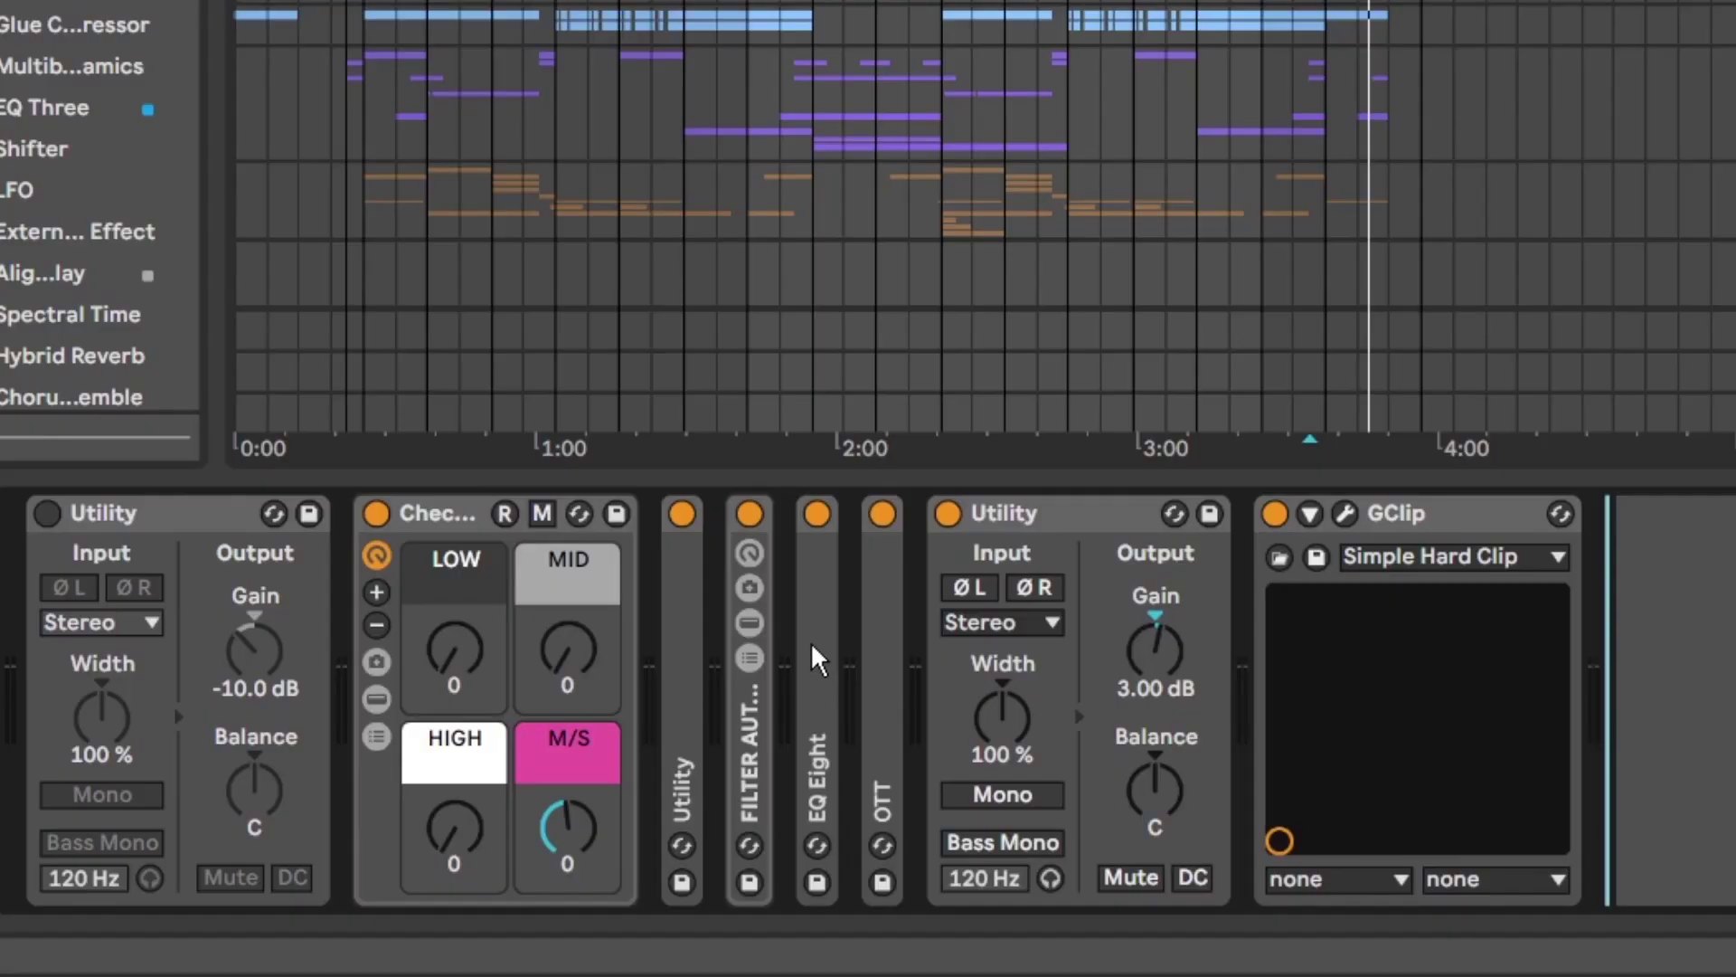
Step: Select the EQ Eight in the Pre master chain
{"action": "left_click", "coordinate": [812, 645]}
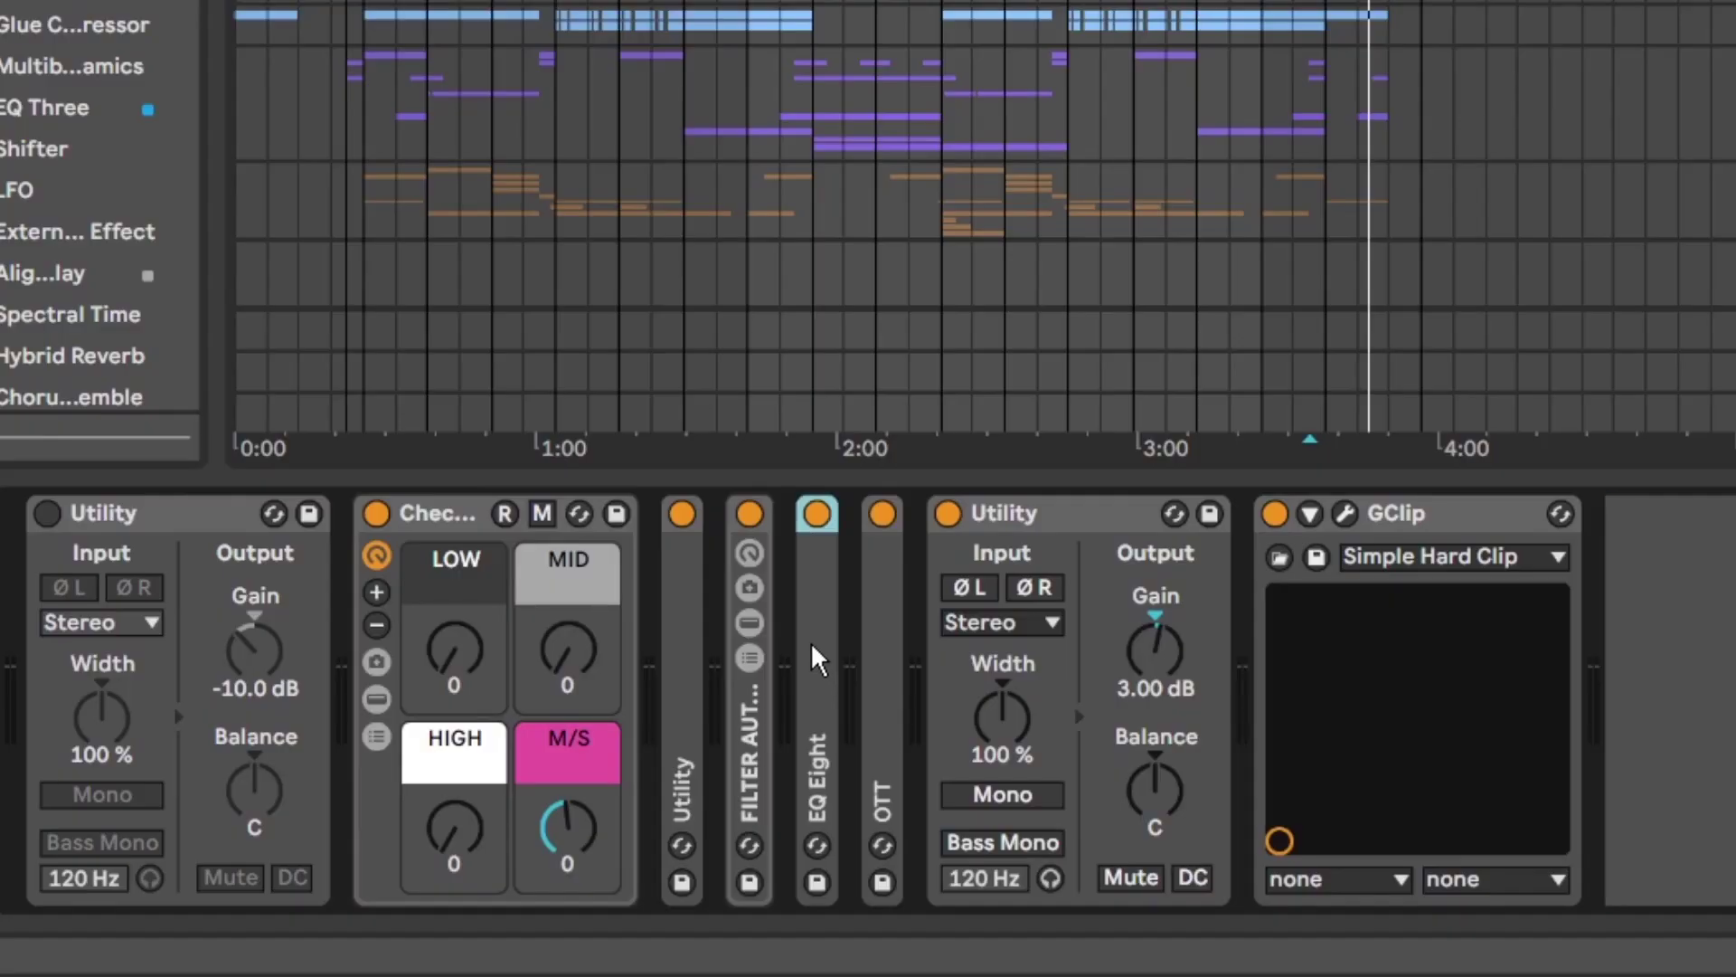